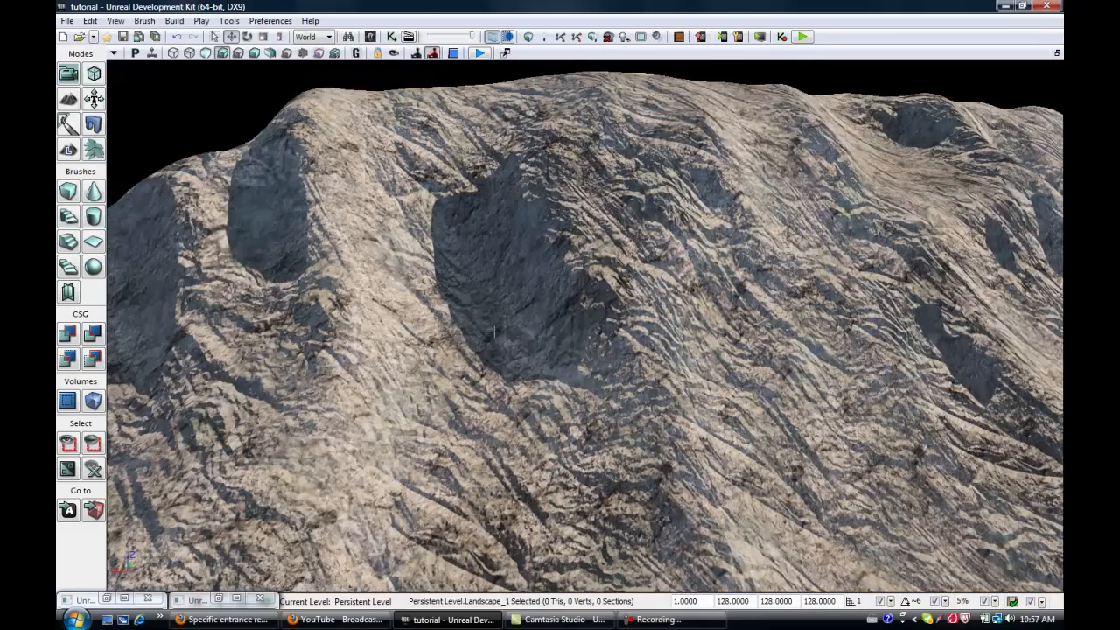
right_click_drag(584, 327, 420, 359)
right_click_drag(104, 379, 112, 94)
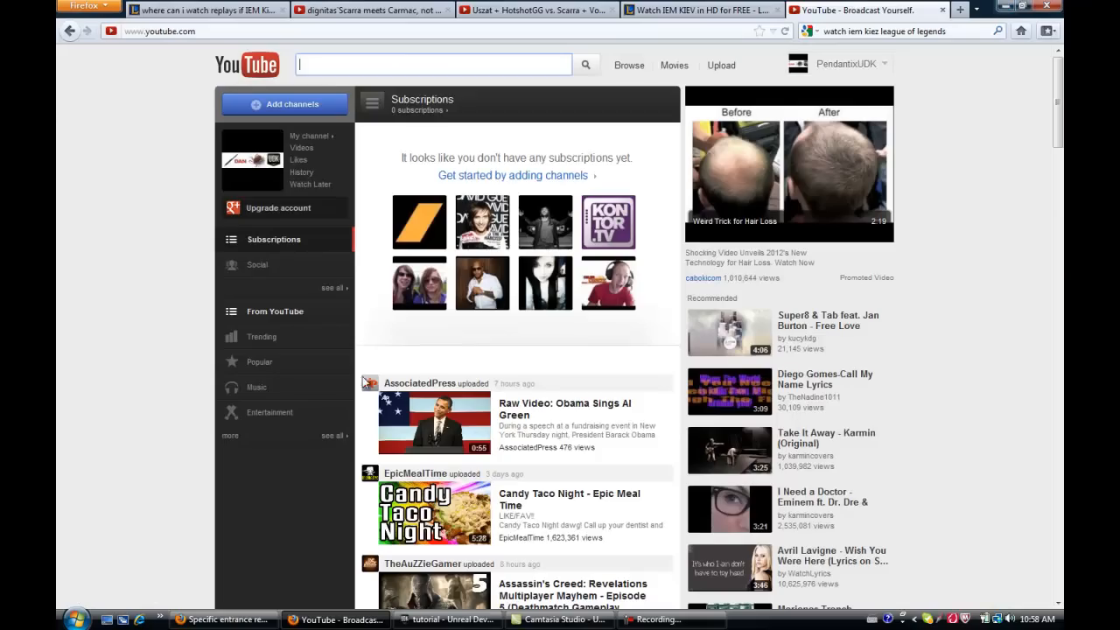
- Minimize the browser windows and launch the Smart Normal program from the installed programs
left_click(1003, 5)
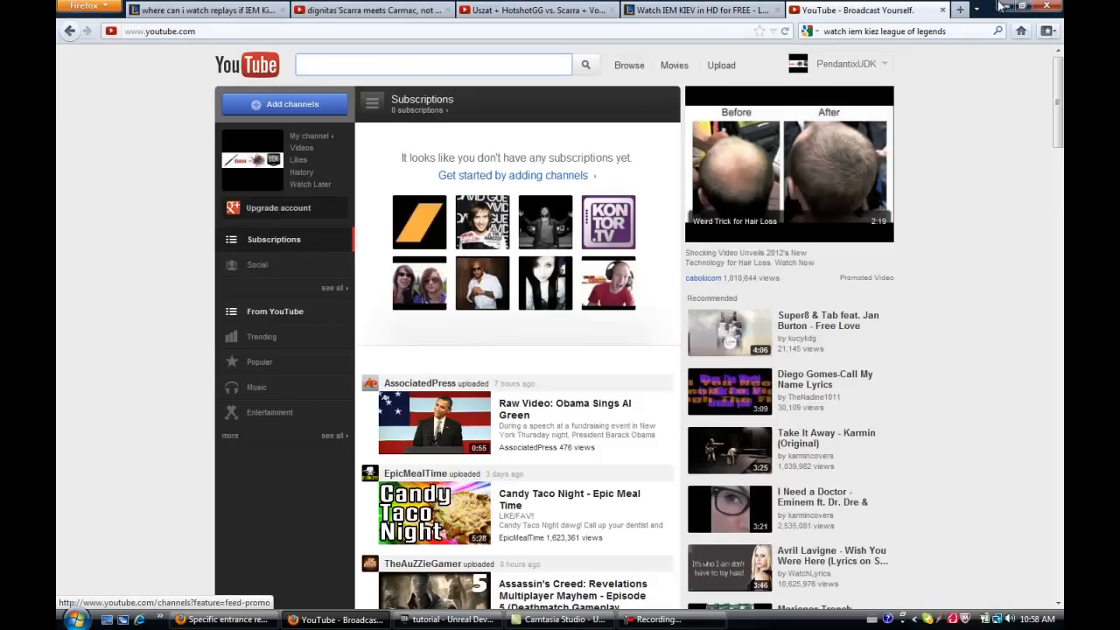
left_click(1004, 5)
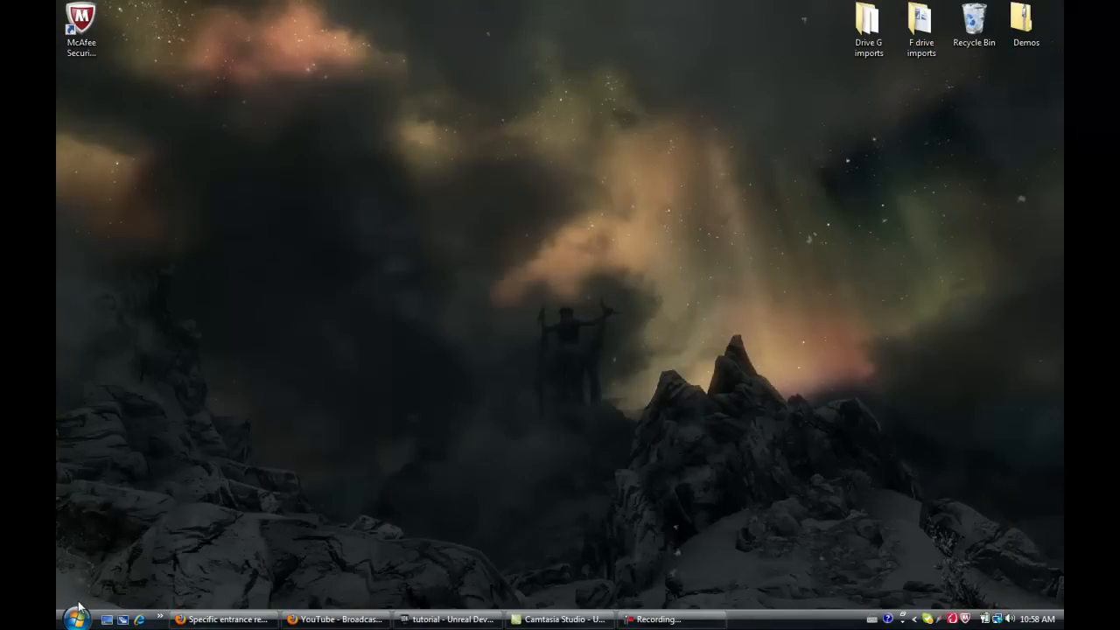
left_click(79, 613)
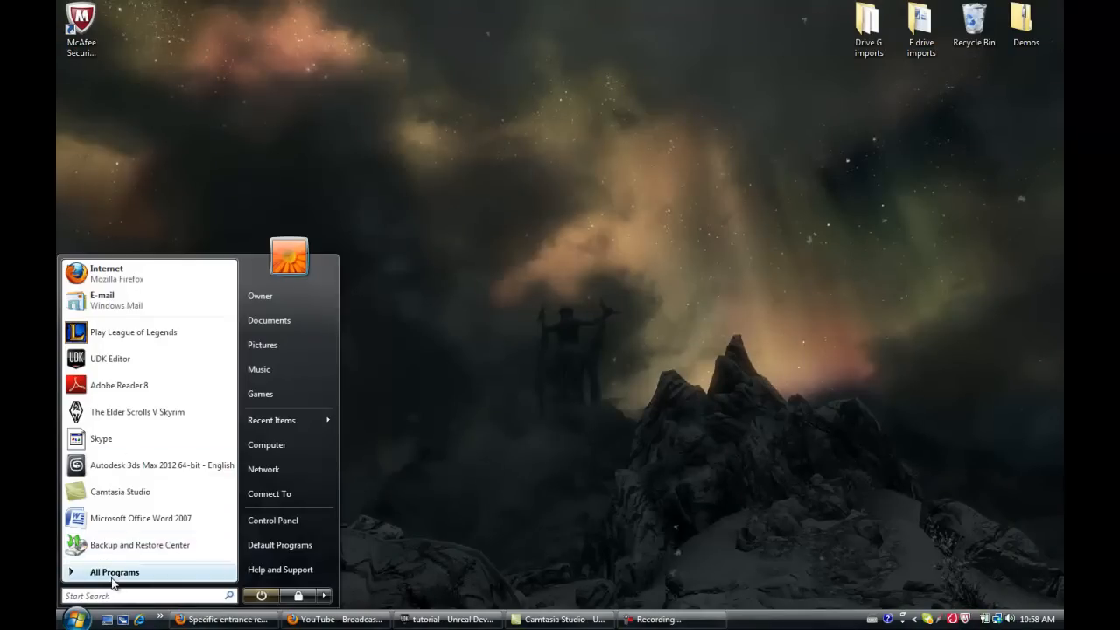
left_click(114, 574)
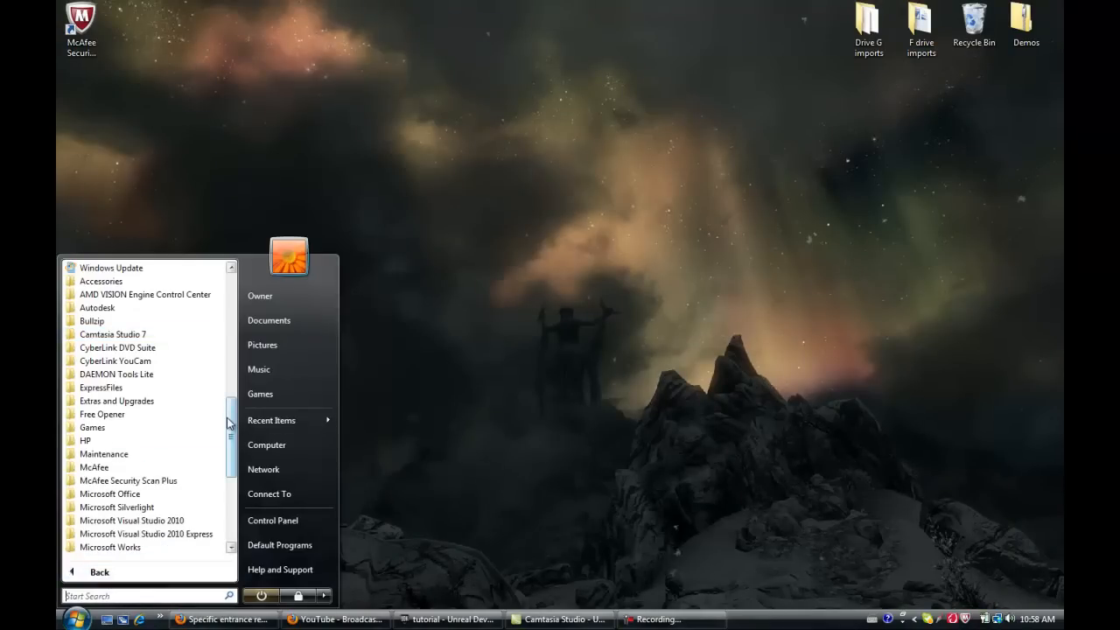
scroll(226, 433, "down", 2)
scroll(226, 433, "down", 5)
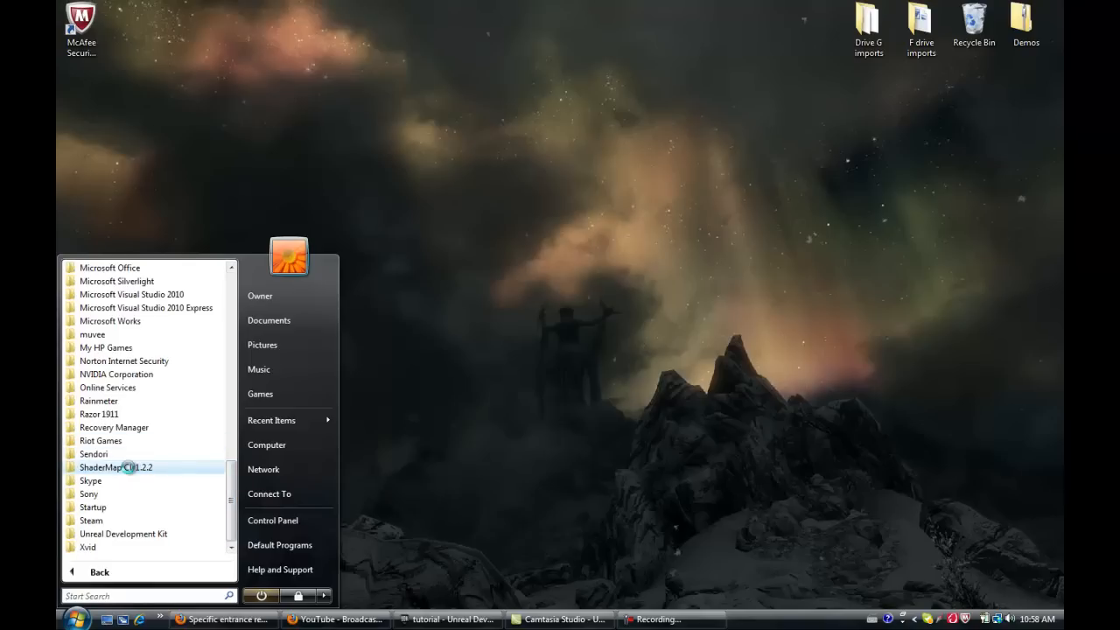
left_click(130, 468)
left_click(130, 468)
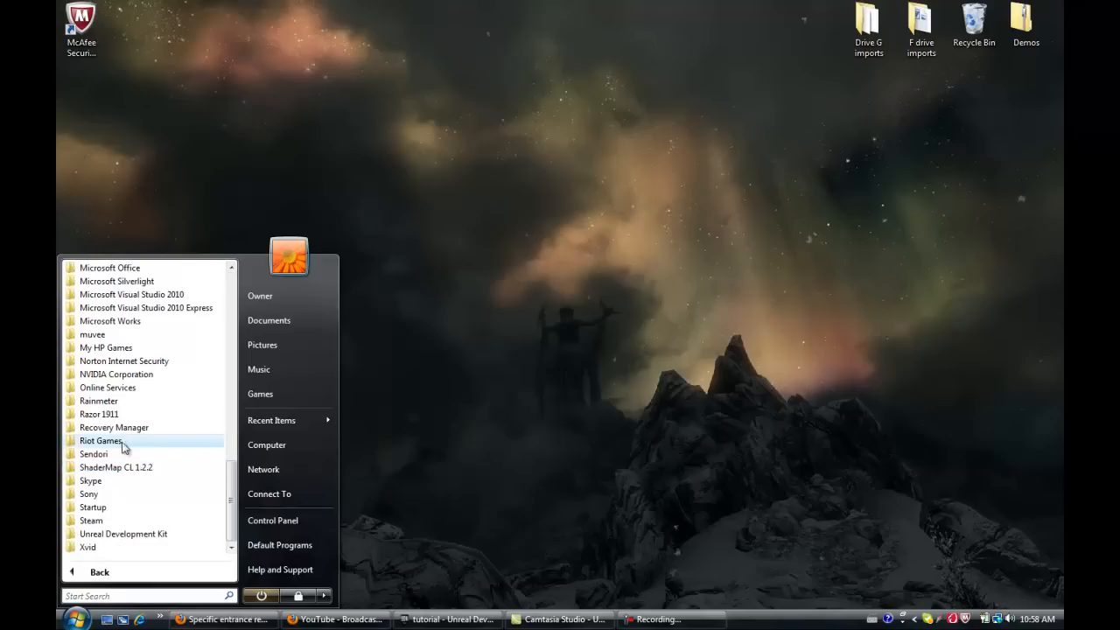
left_click_drag(233, 506, 239, 367)
left_click(114, 348)
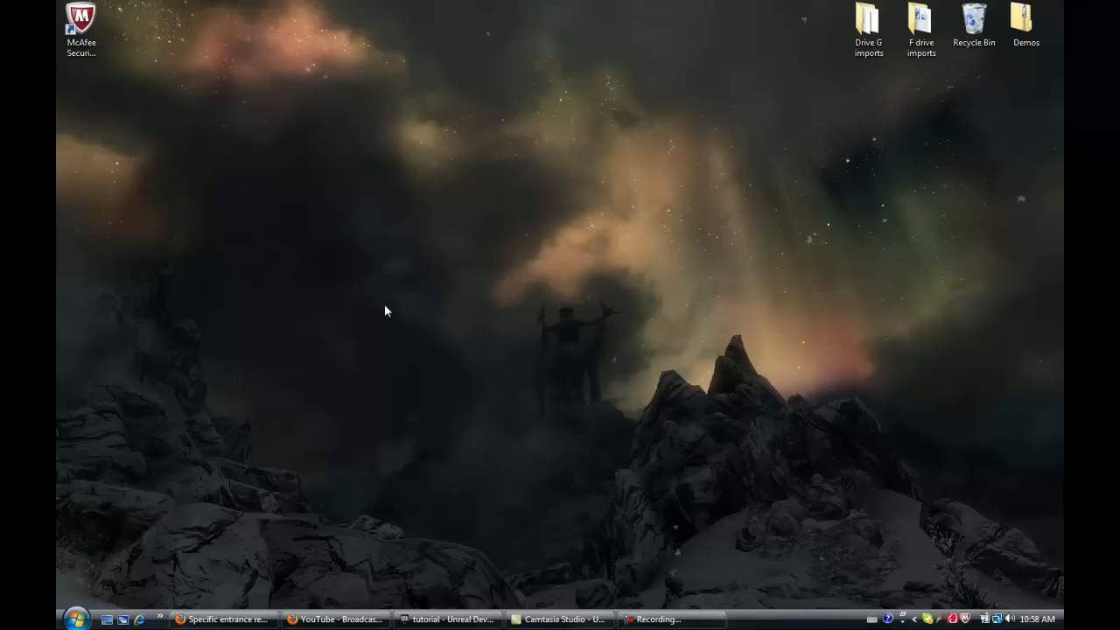
- Switch to Unreal Development Kit and examine the layer nodes and normal map Texture Samples in the Terrain_matfromscratch material
left_click(451, 619)
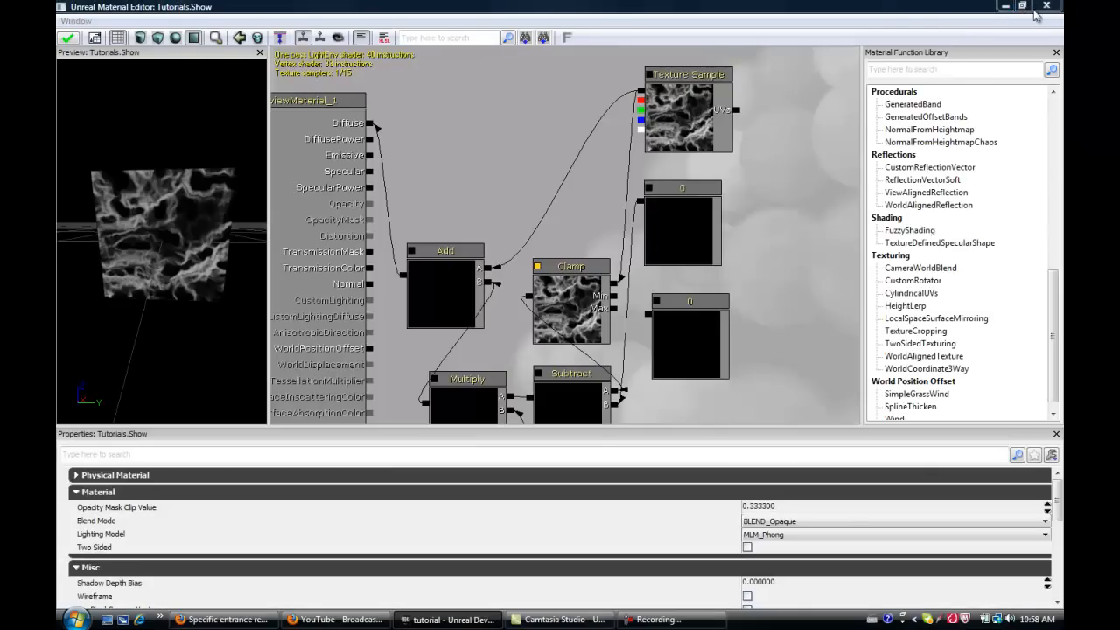
left_click(1046, 6)
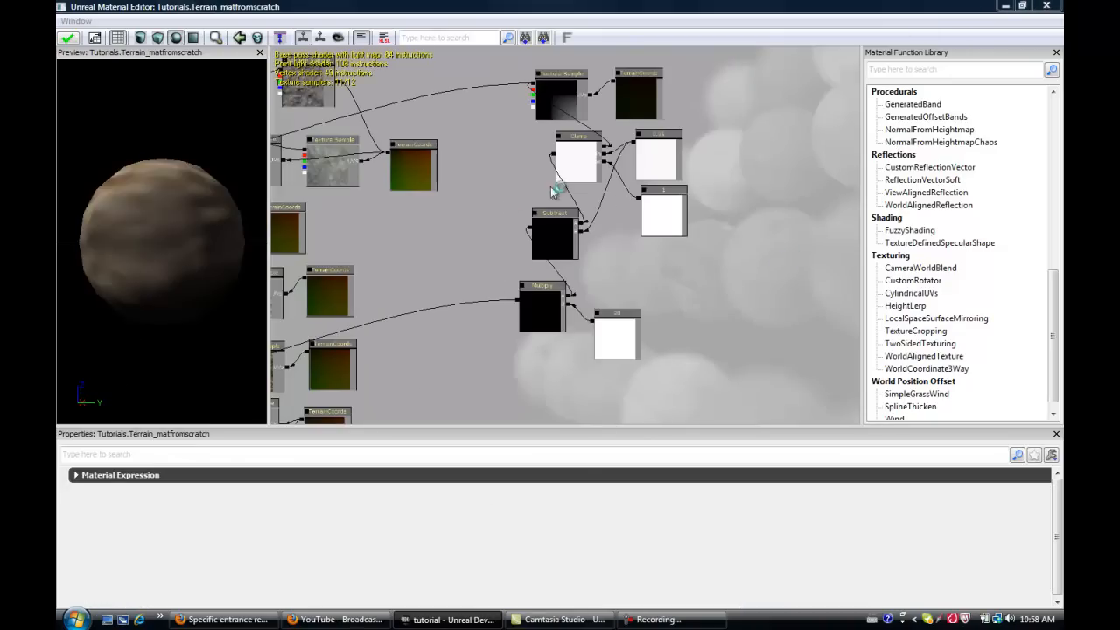
left_click_drag(554, 192, 825, 95)
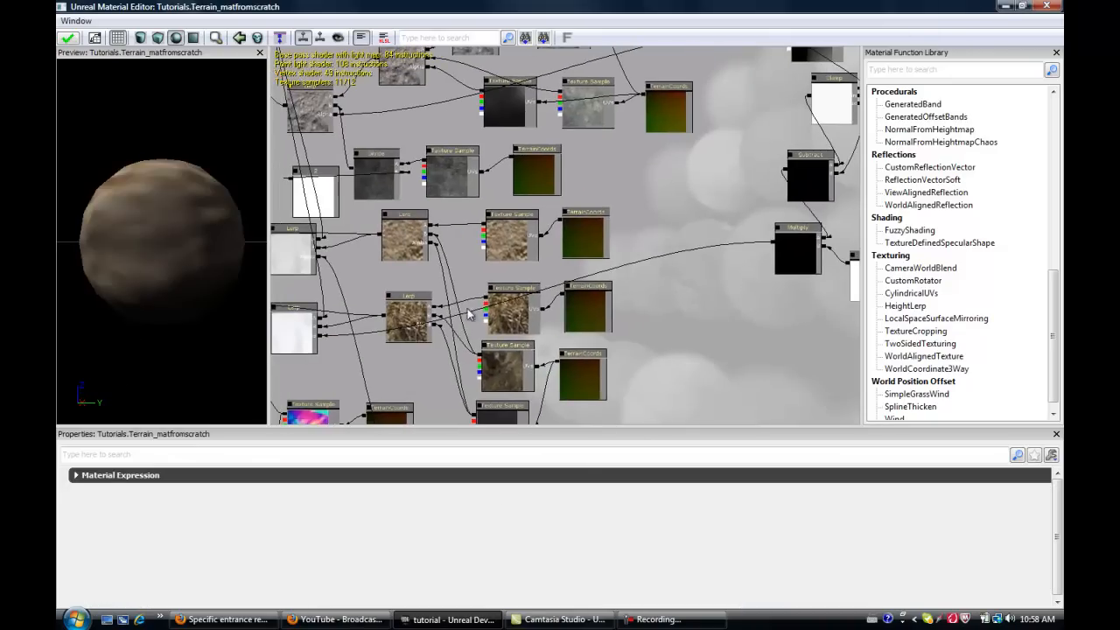
left_click_drag(500, 265, 813, 118)
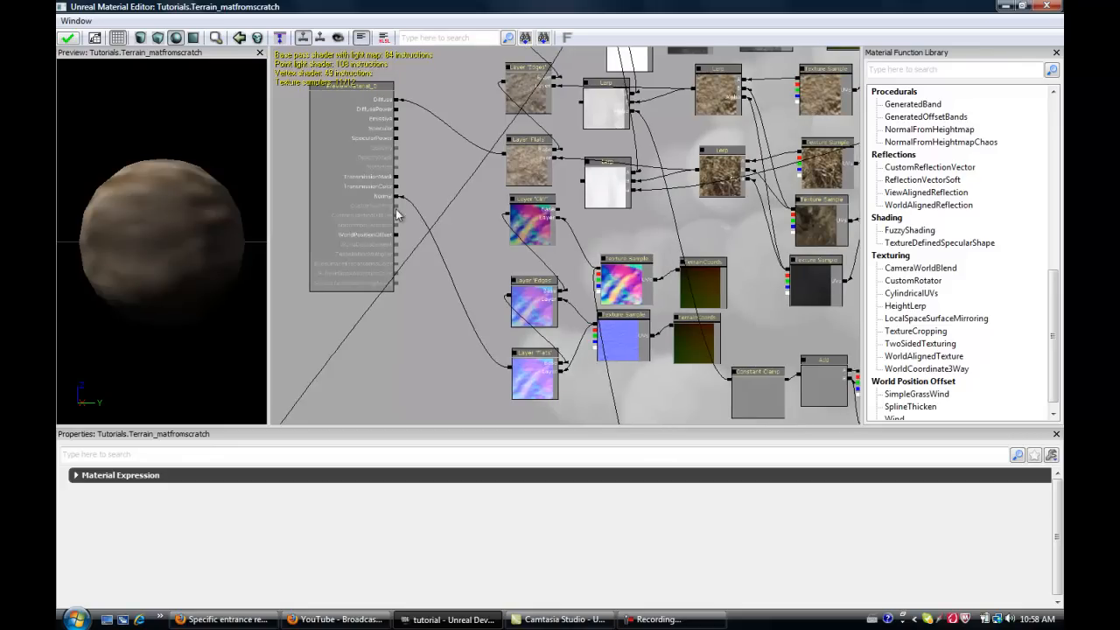
left_click(553, 305)
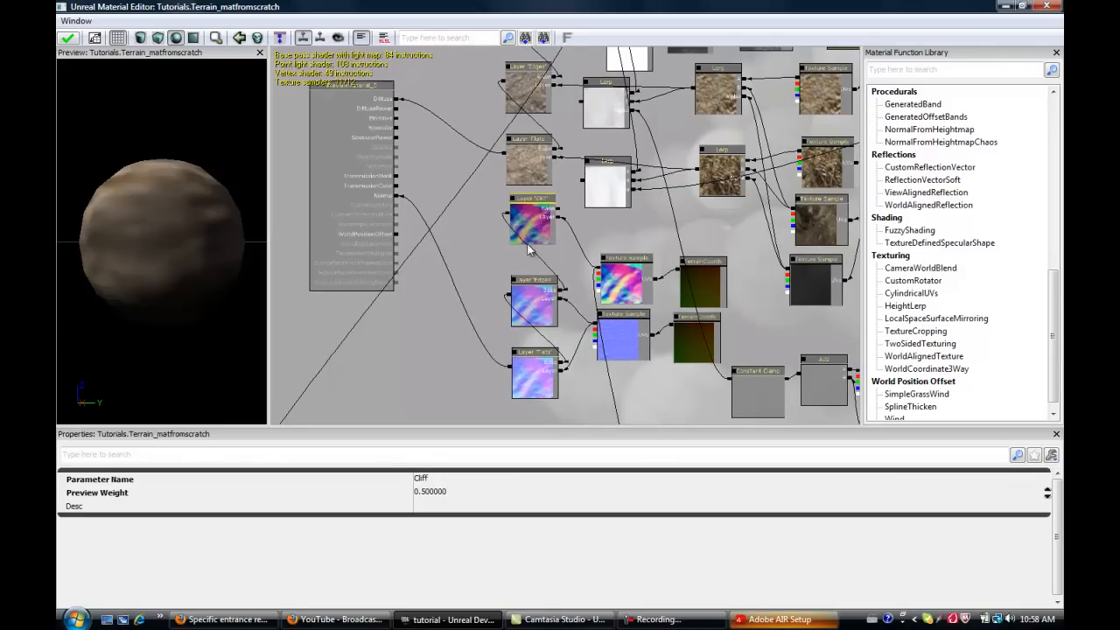
left_click(542, 381)
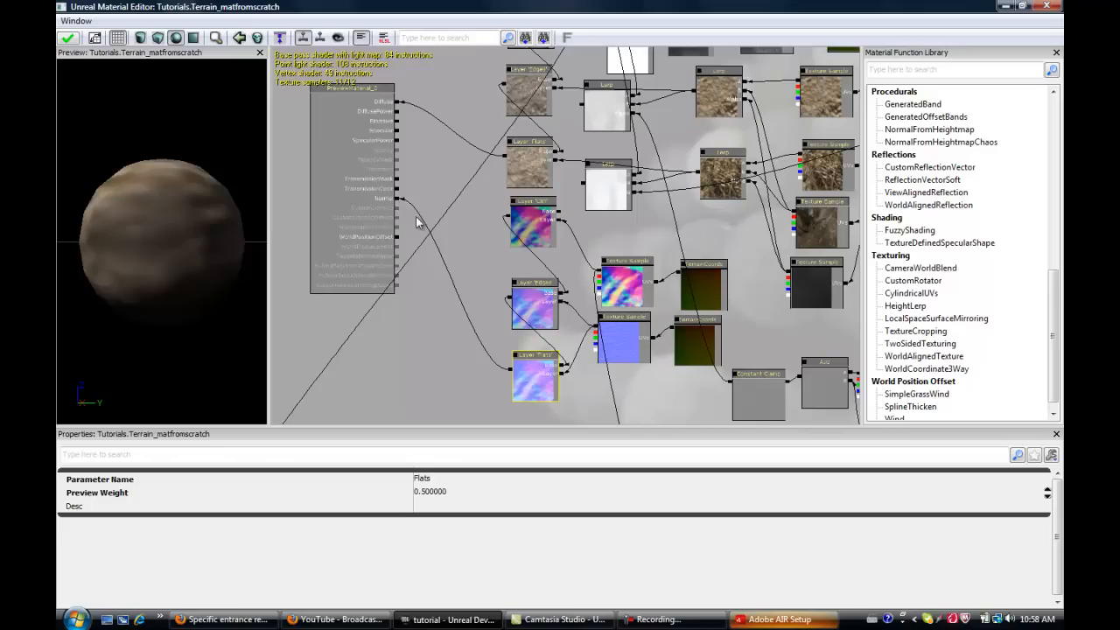
left_click(644, 290)
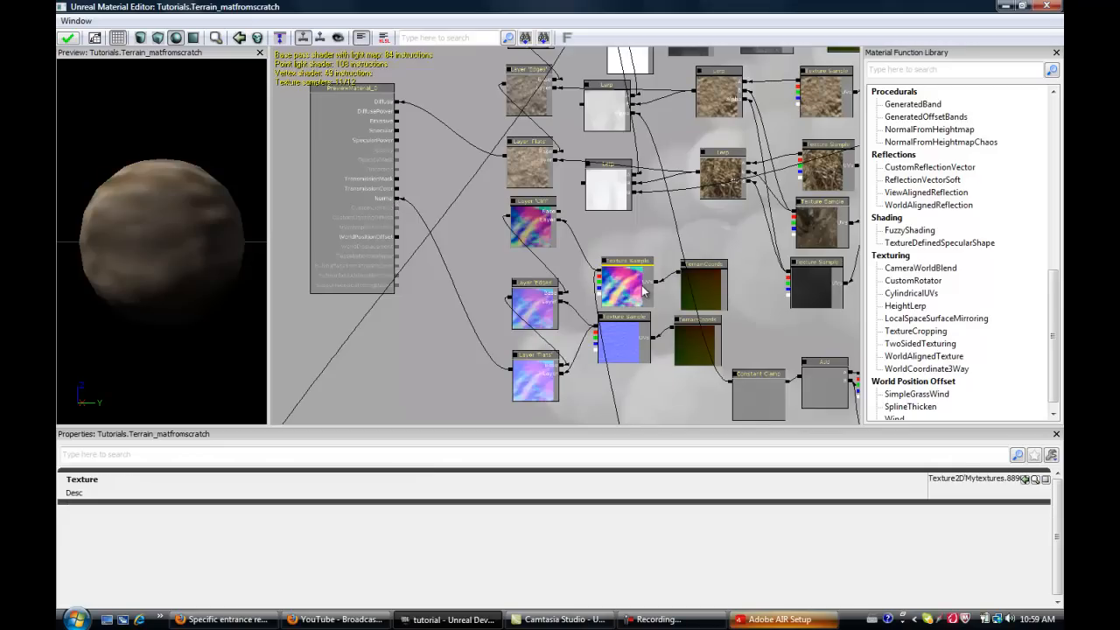
left_click(630, 347)
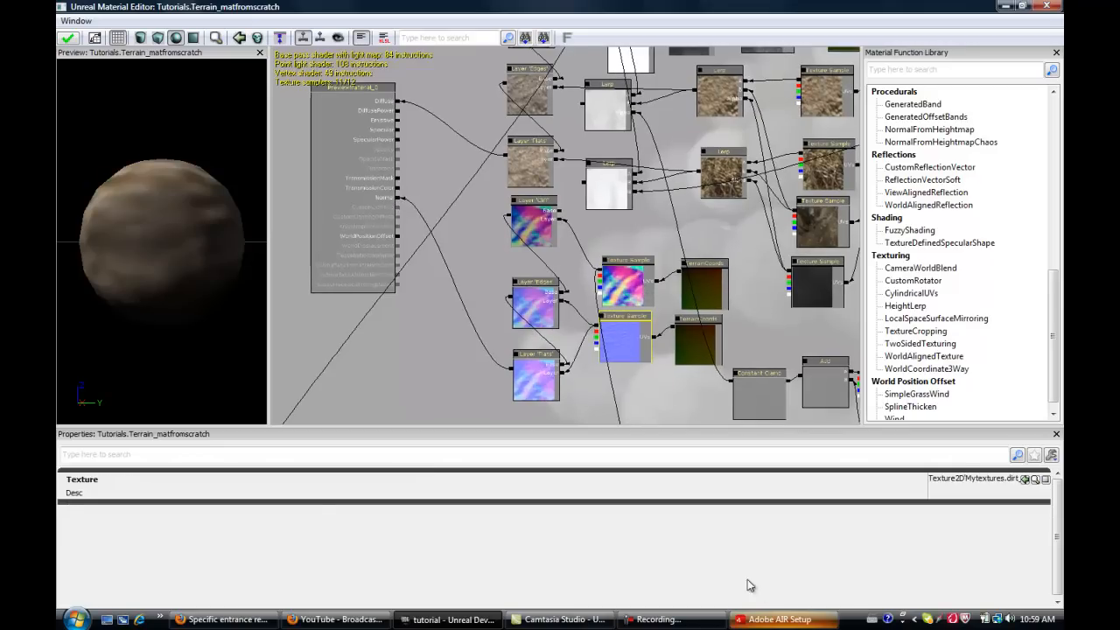
- Cancel the Adobe AIR update and move the Smart Normal window clear of the material graph
left_click(774, 619)
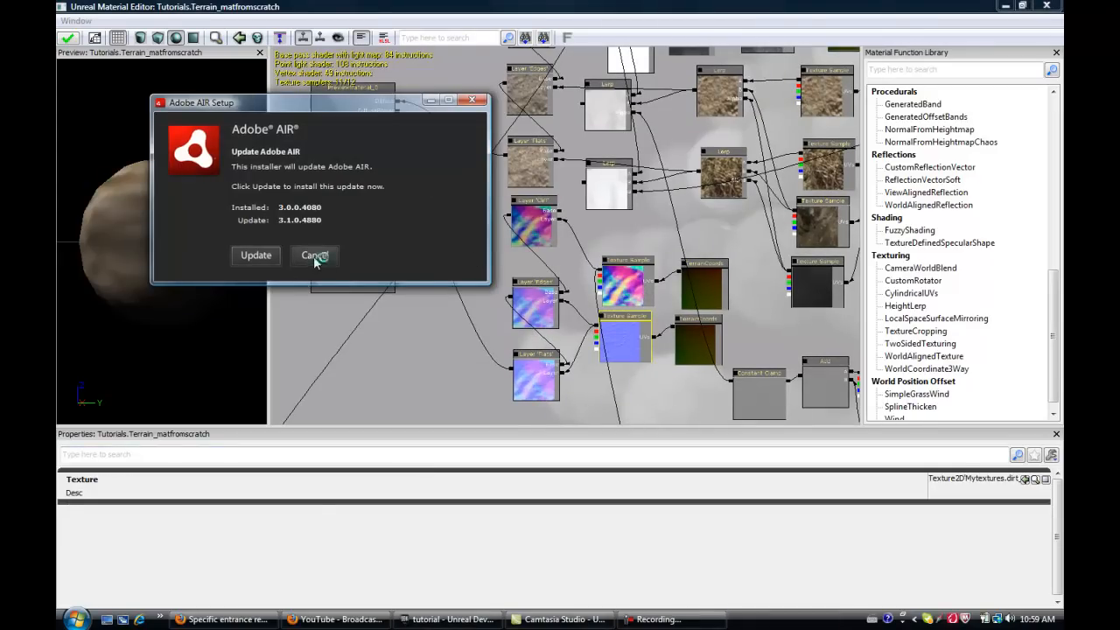
left_click(315, 254)
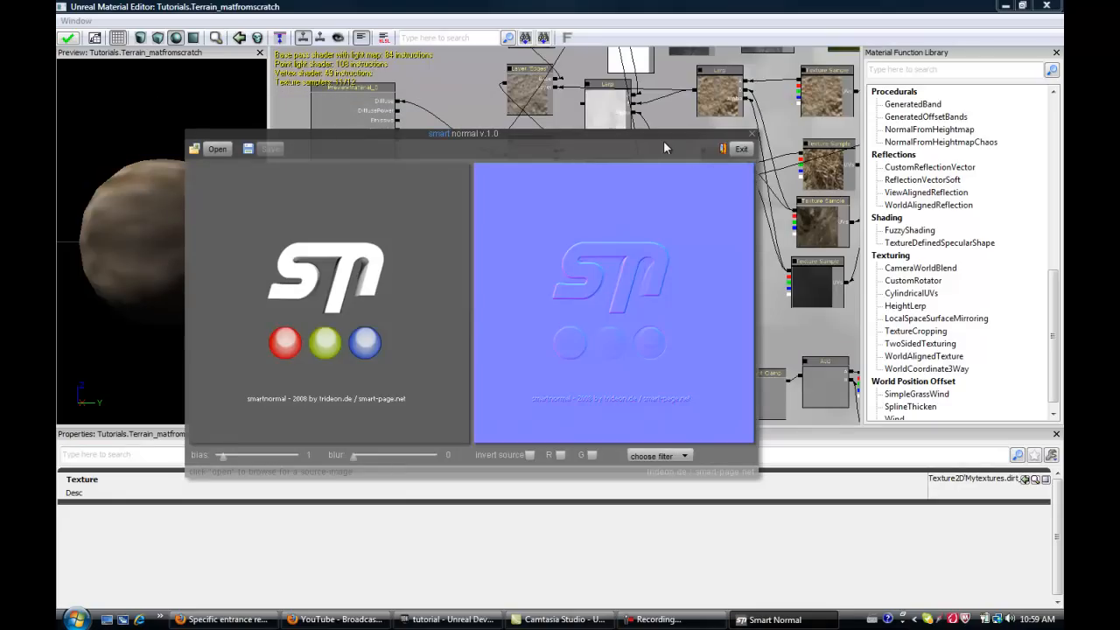
left_click_drag(652, 140, 692, 472)
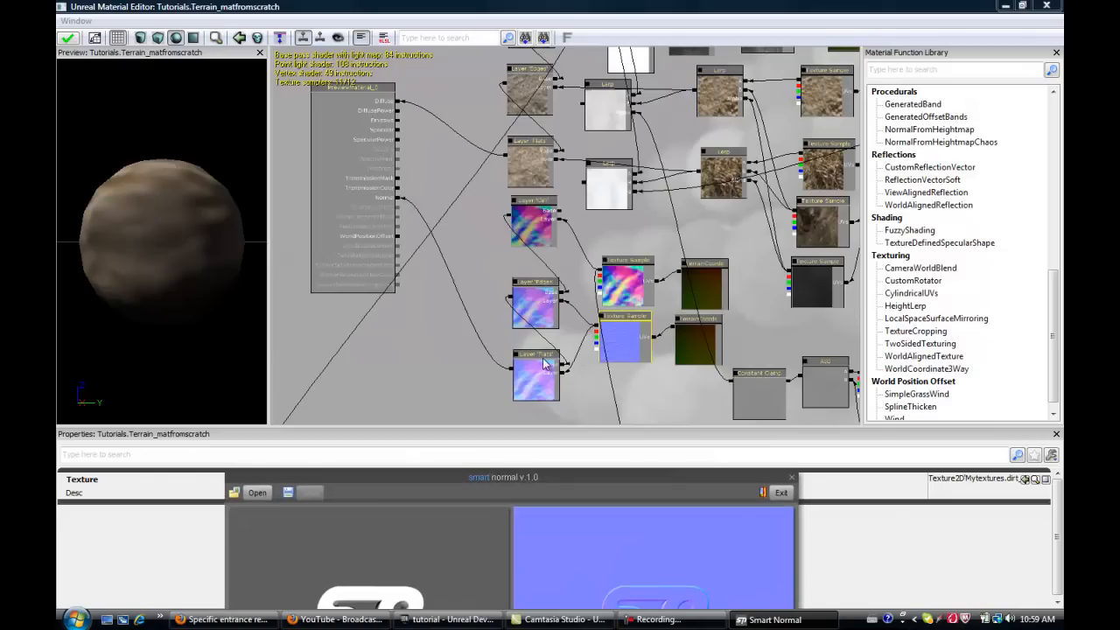
- Inspect the cliff normal map's Texture Sample and TerrainCoords node, and compare them with the landscape in the level viewport
left_click(624, 280)
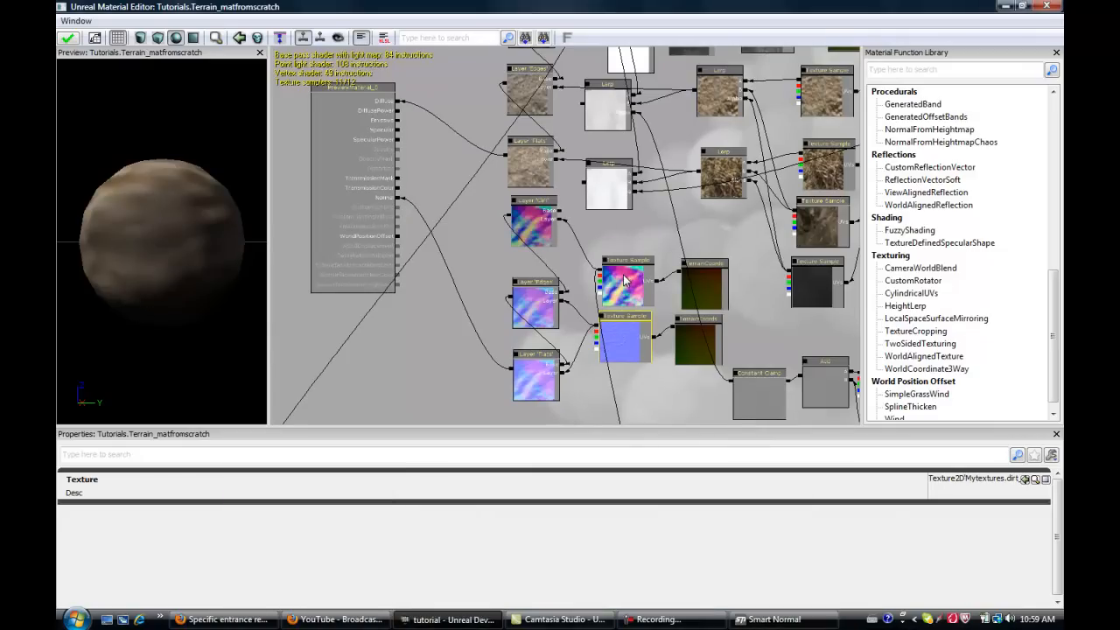
left_click(638, 284)
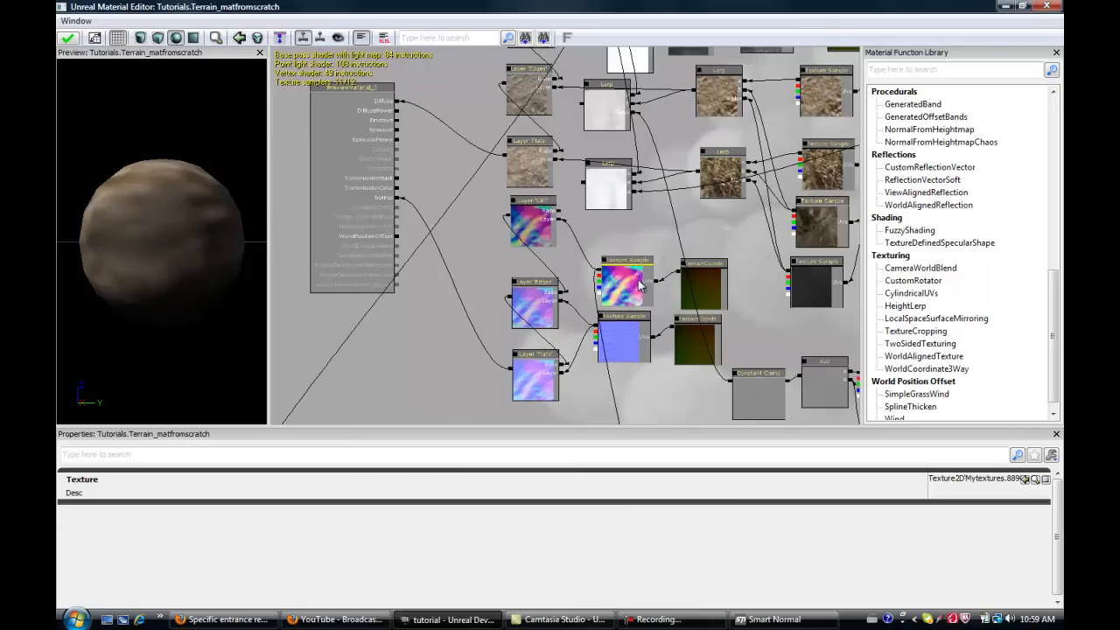
left_click(703, 283)
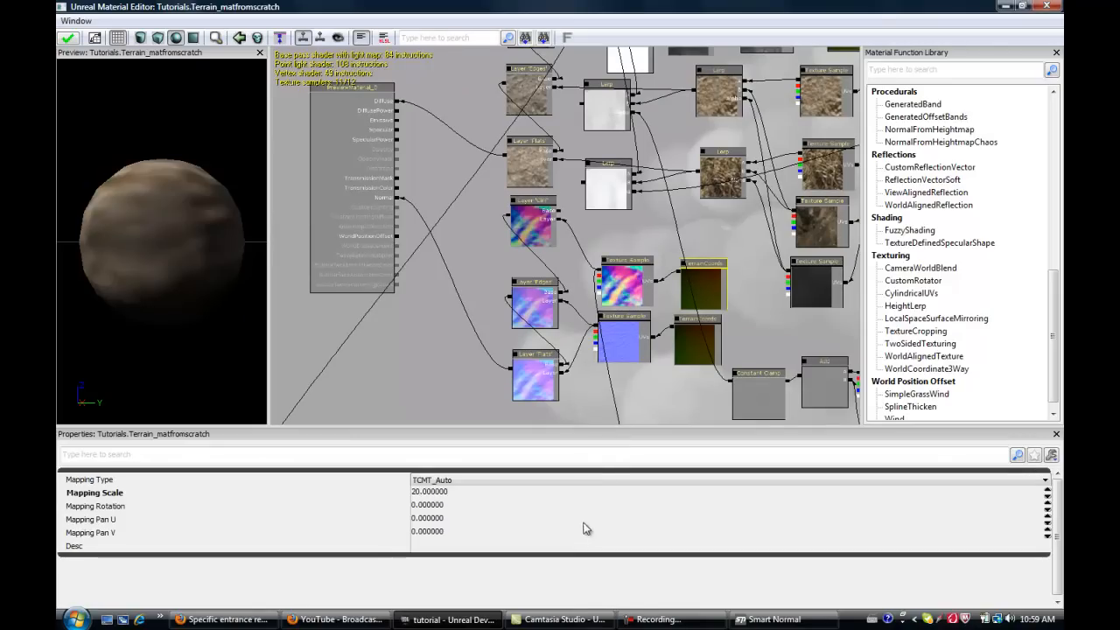
left_click(1006, 8)
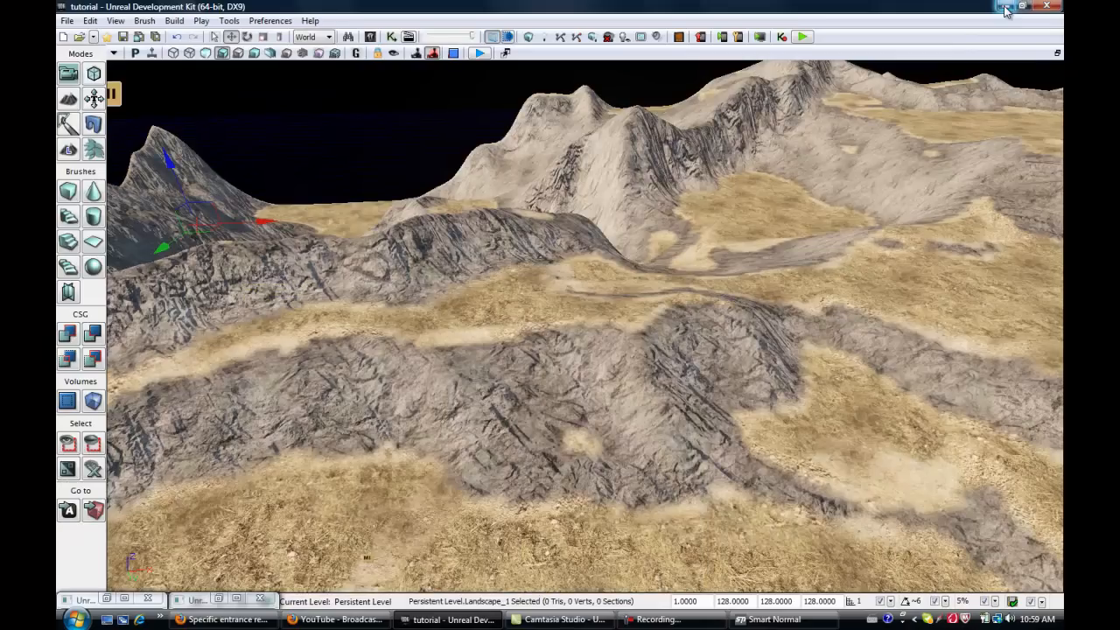
left_click(234, 600)
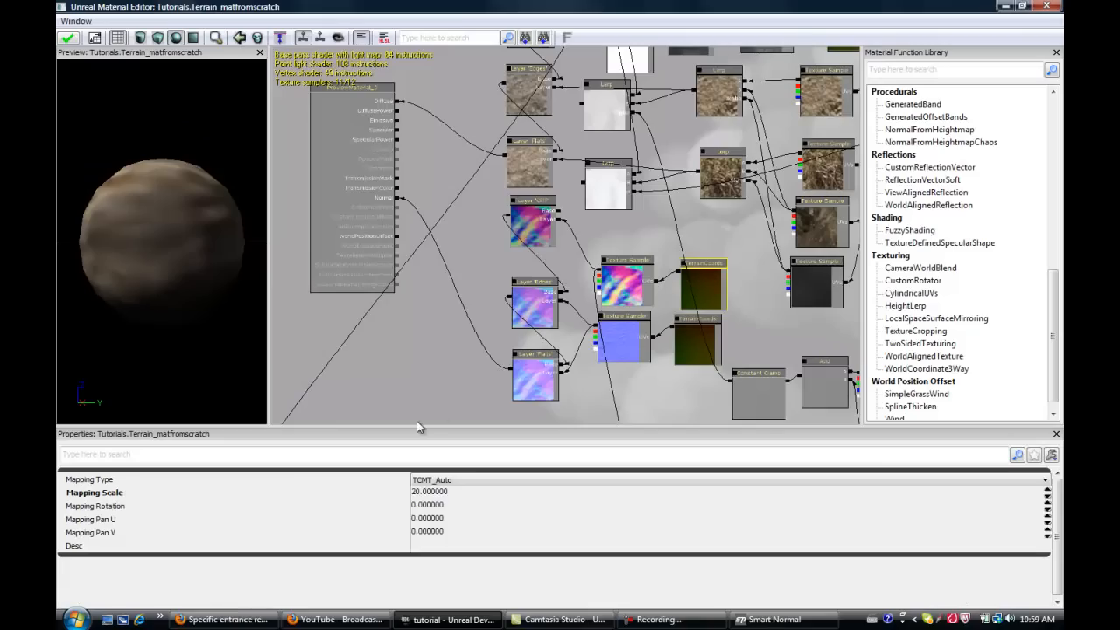
left_click(1006, 6)
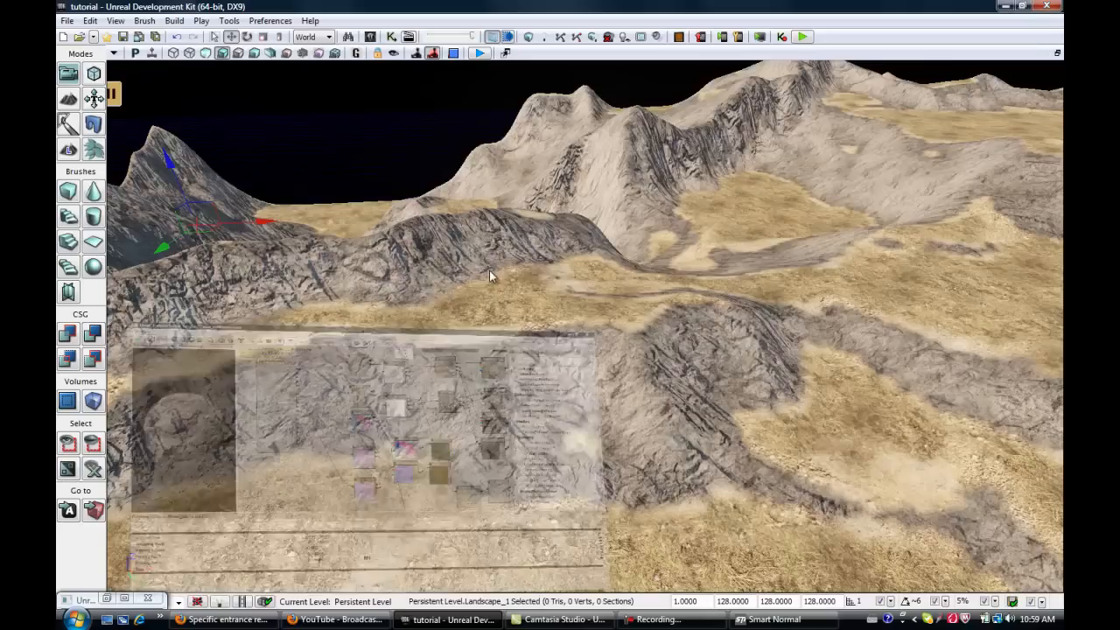
- In the Tutorials.Show material, connect the lower constant to the Clamp node's Max input and the upper constant to its Min input
left_click(124, 599)
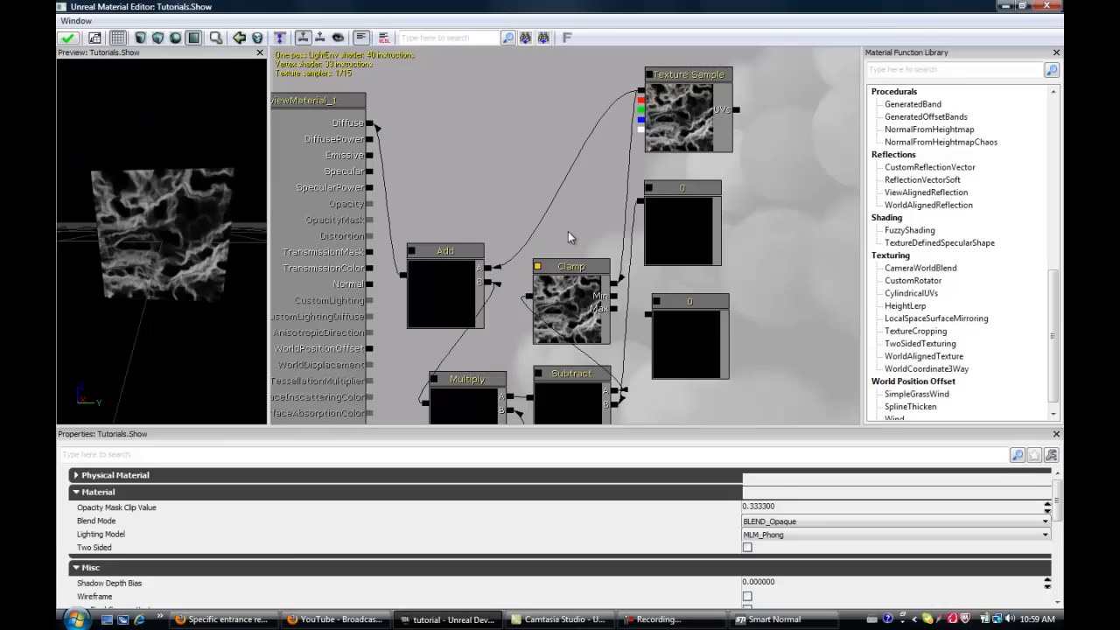
left_click_drag(552, 143, 458, 46)
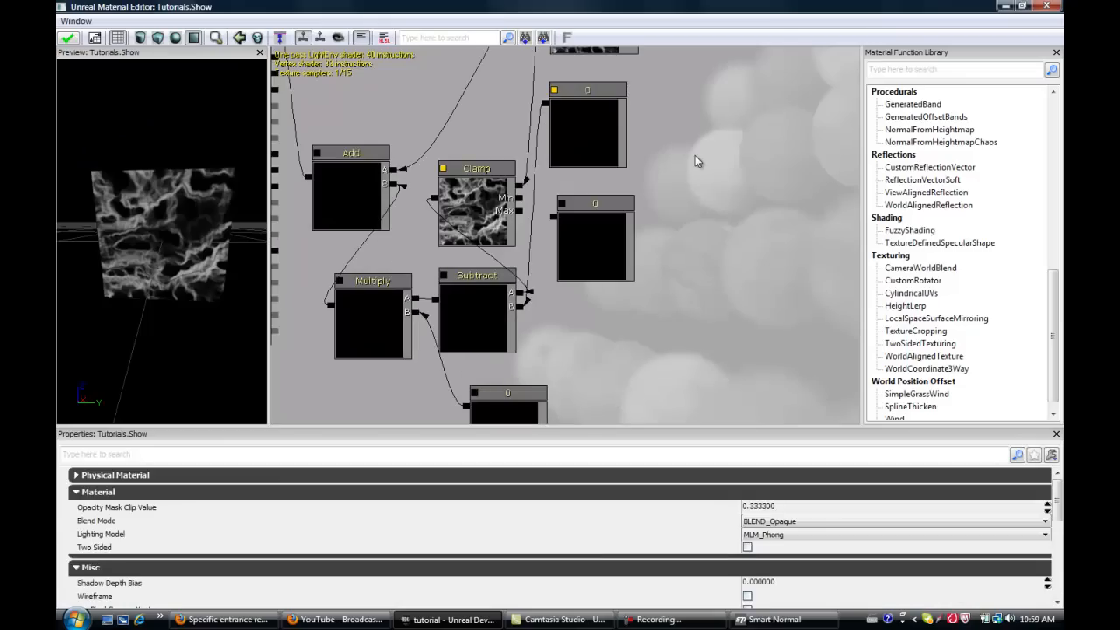
left_click_drag(789, 205, 757, 211)
left_click_drag(508, 133, 692, 201)
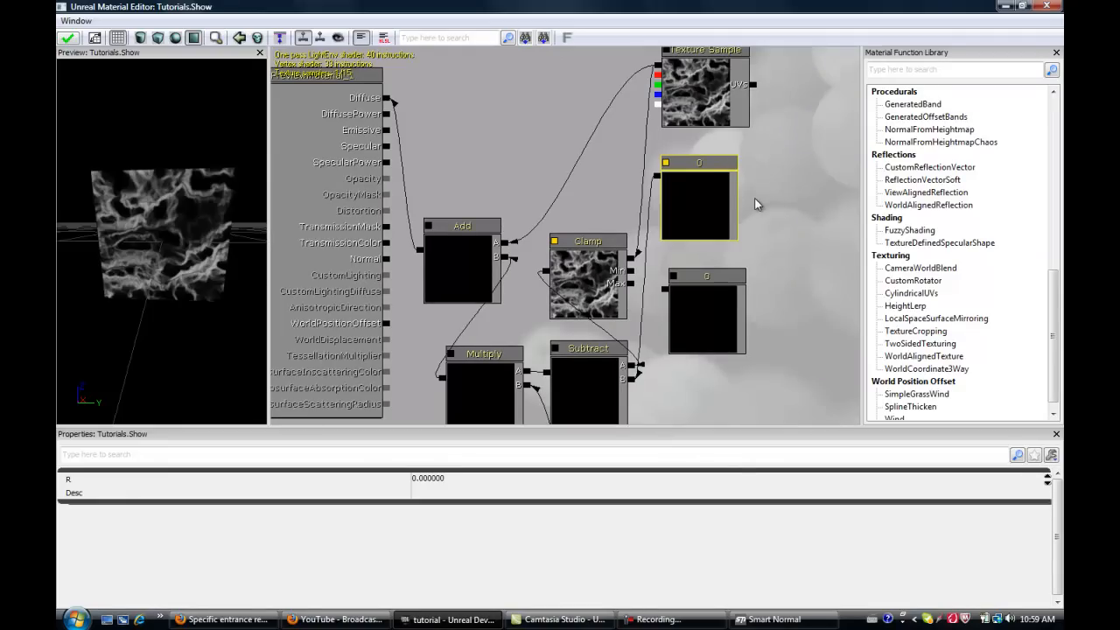
left_click_drag(664, 290, 631, 284)
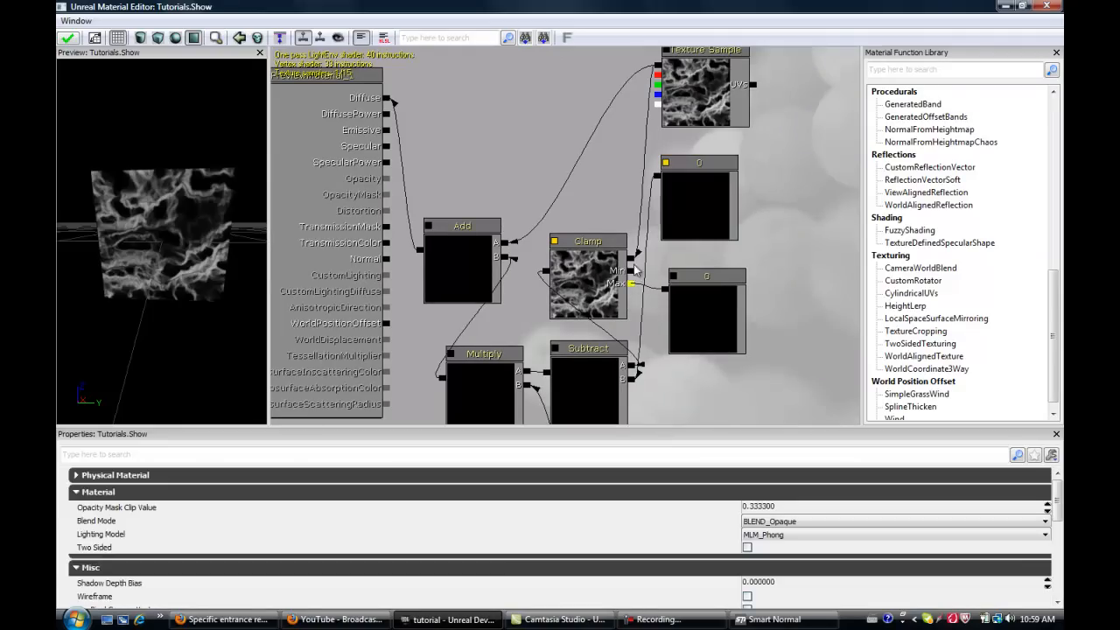
left_click_drag(664, 292, 632, 291)
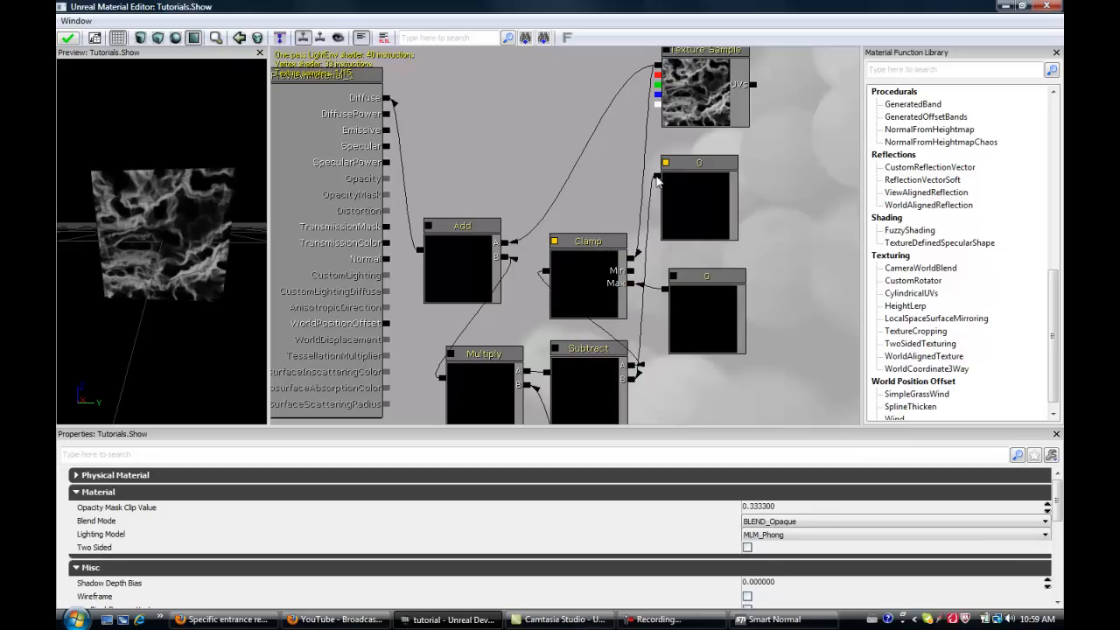
left_click_drag(645, 236, 632, 273)
- Set the R value of the constant feeding the Clamp node's Max input to 1
left_click(704, 103)
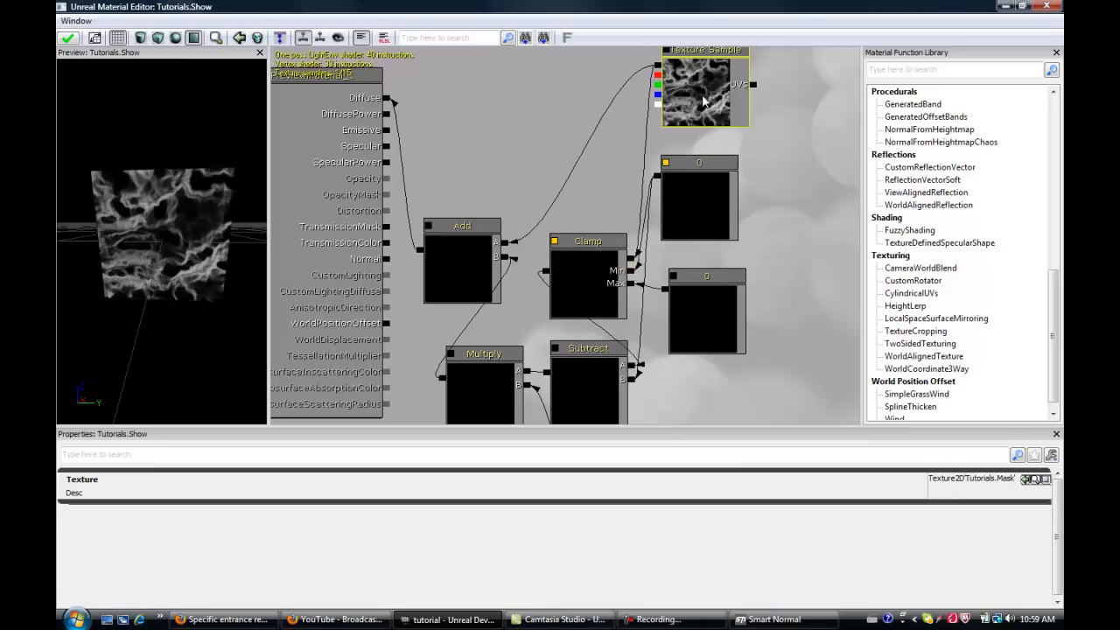
left_click(692, 210)
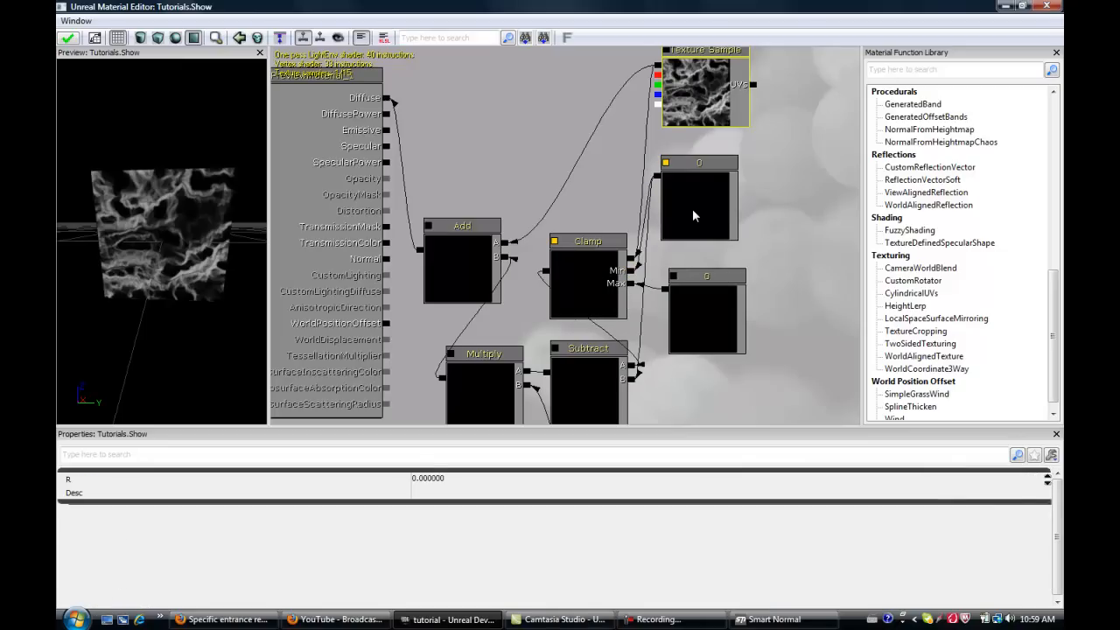
left_click(710, 306)
left_click(461, 482)
type("1")
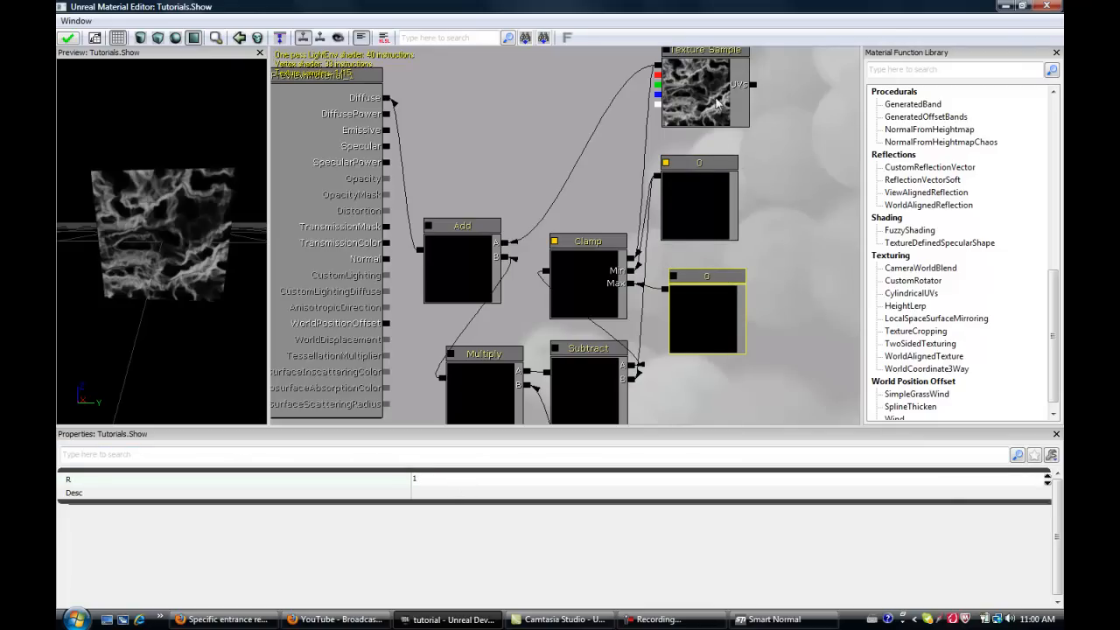
- Set the R value of the constant feeding the Clamp node's Min input to 0.9
left_click(665, 189)
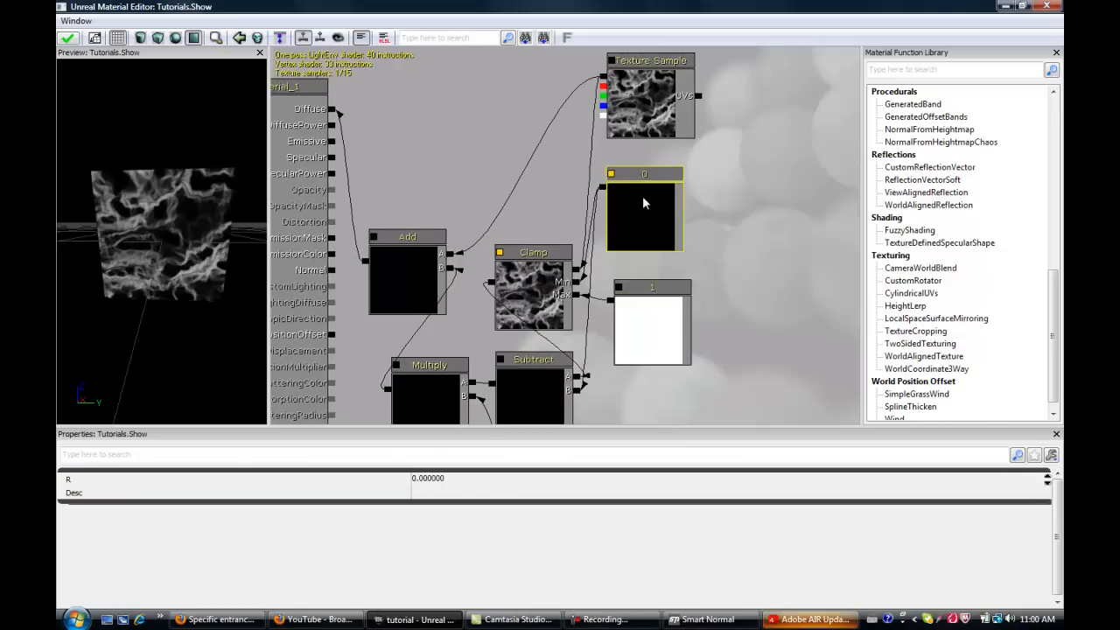
left_click(426, 476)
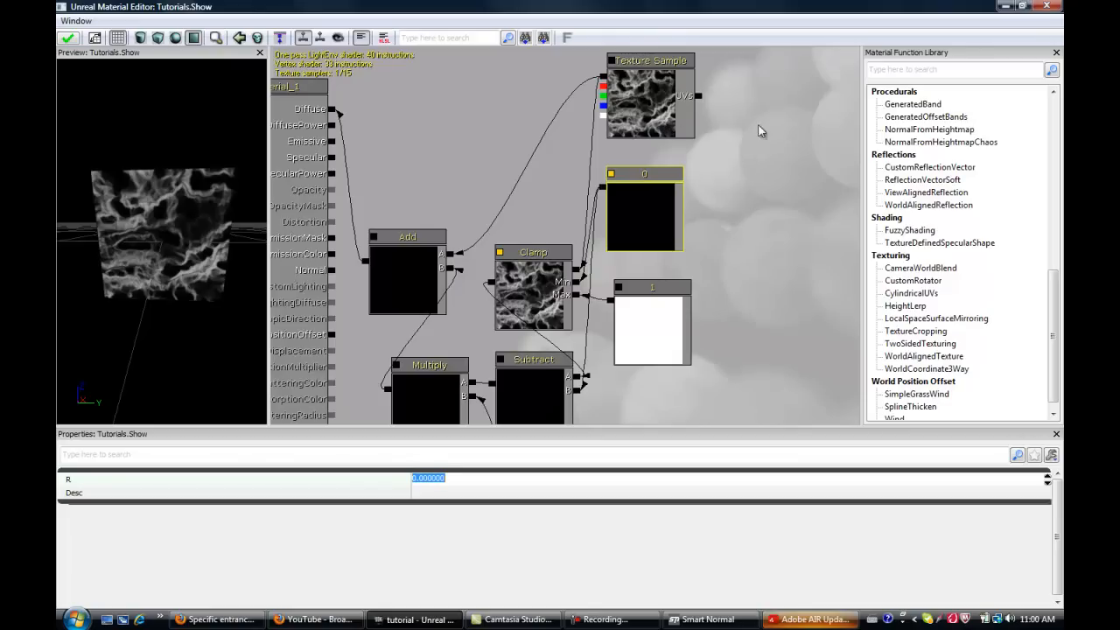
type(".9")
left_click_drag(658, 239, 578, 179)
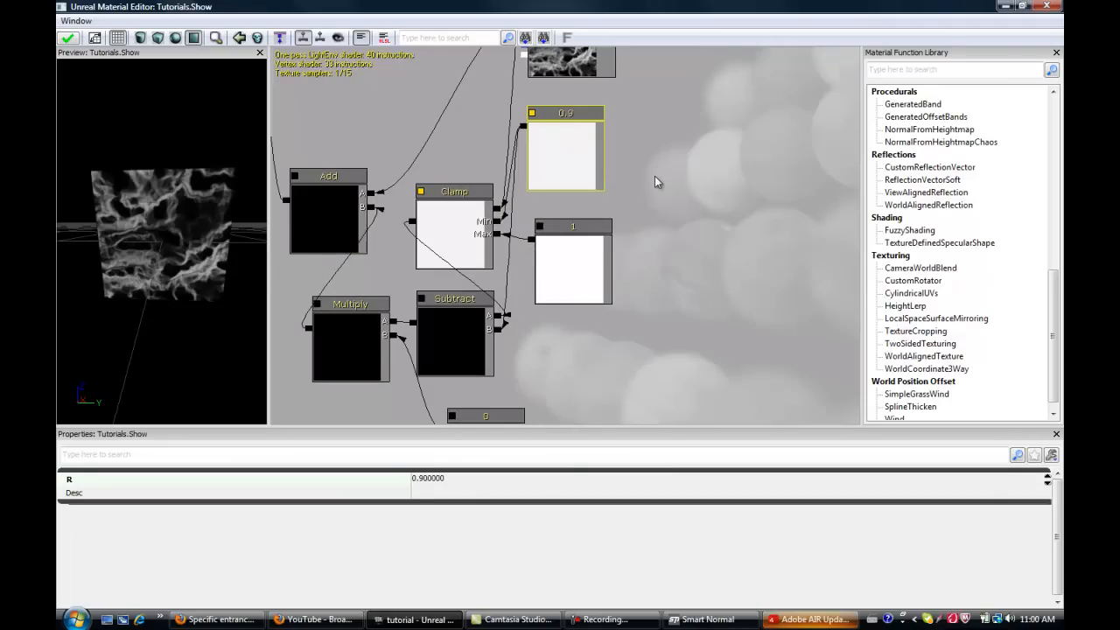
left_click_drag(700, 182, 763, 205)
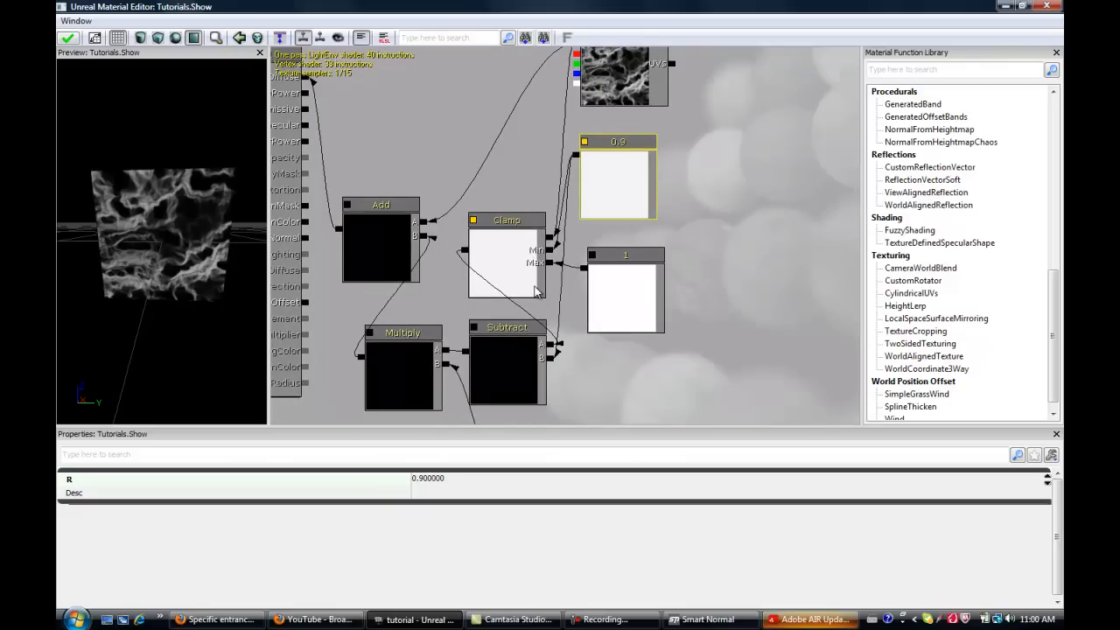
- Set the R value of the constant feeding the Multiply node's B input to 10
left_click(507, 372)
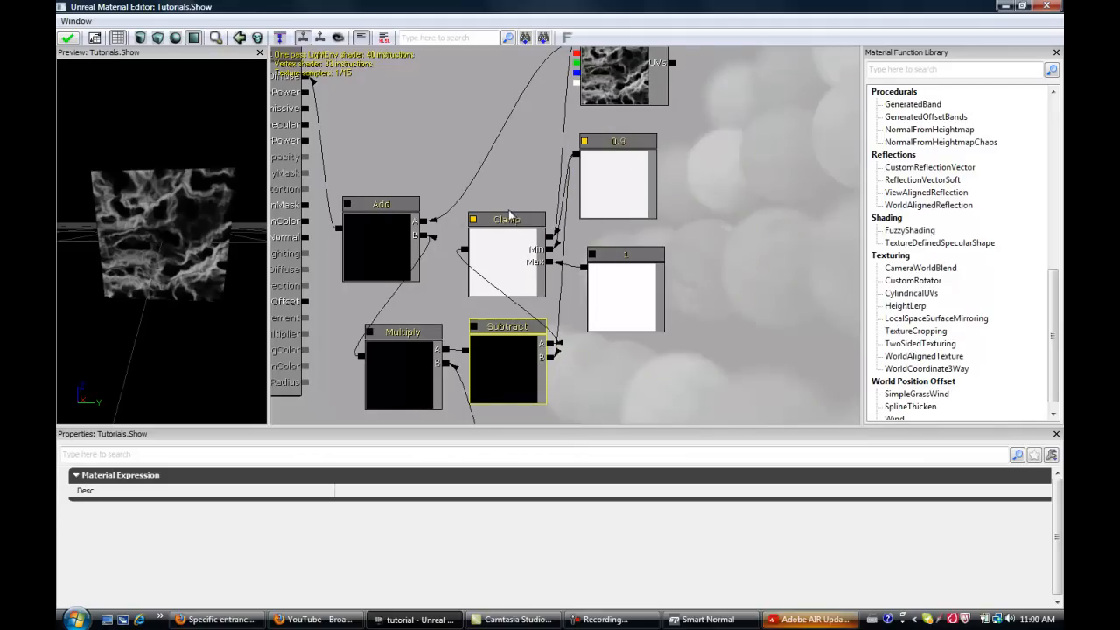
left_click_drag(587, 361, 635, 336)
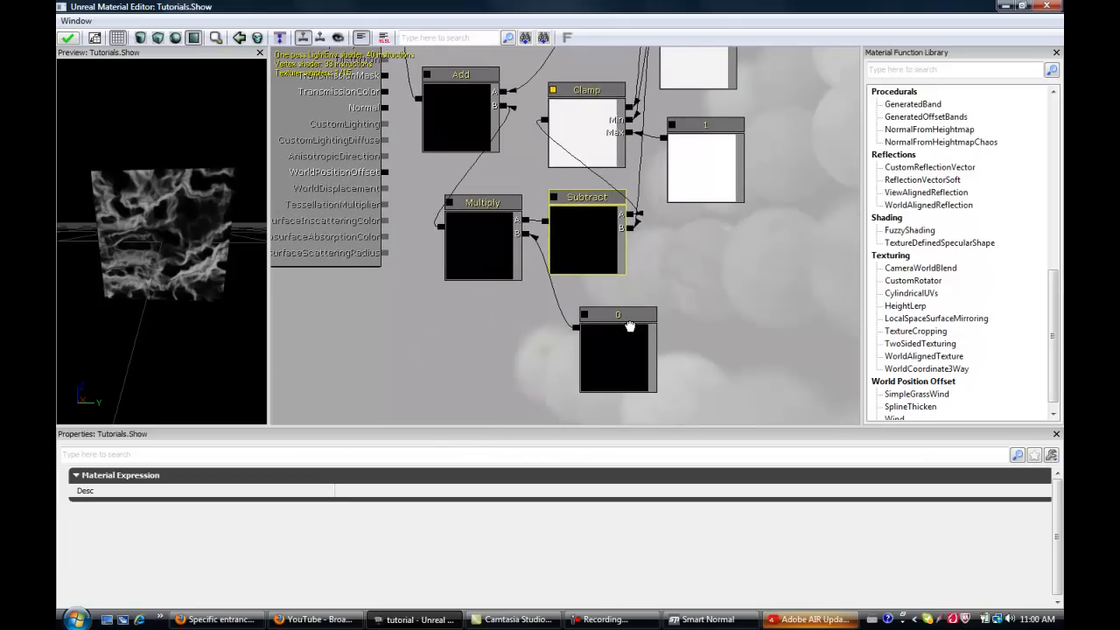
left_click(631, 326)
left_click(430, 487)
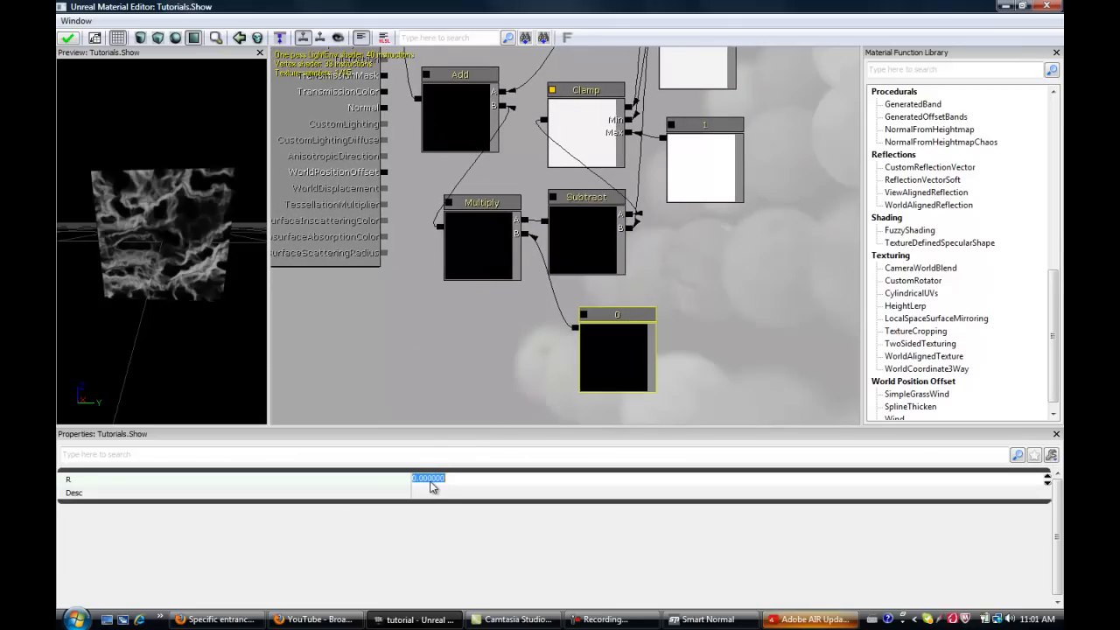
left_click_drag(757, 183, 741, 282)
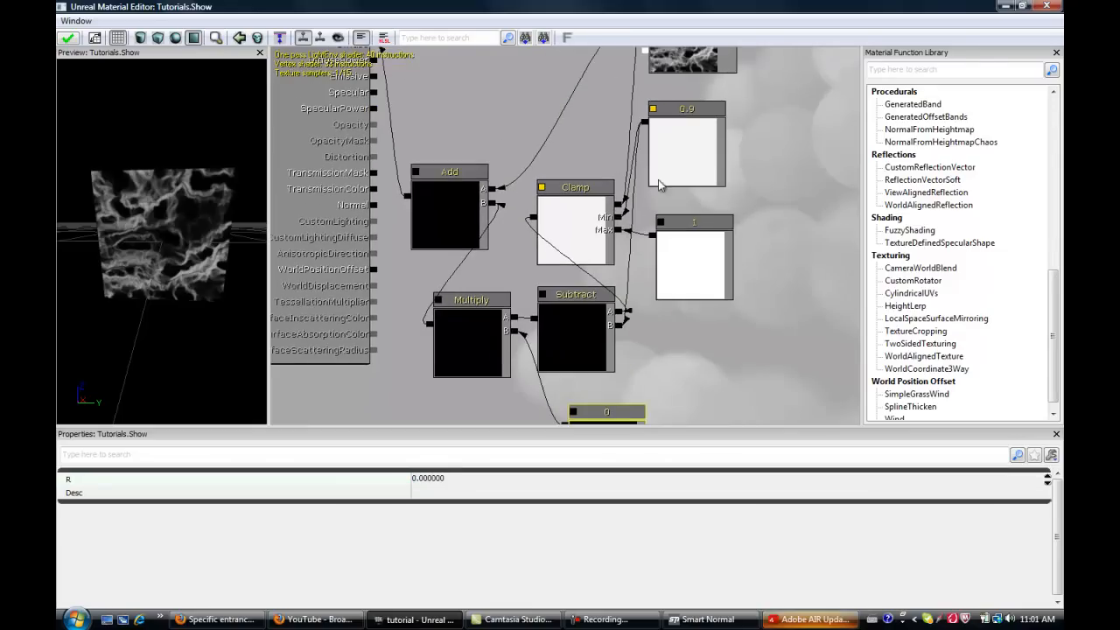
left_click_drag(695, 275, 751, 142)
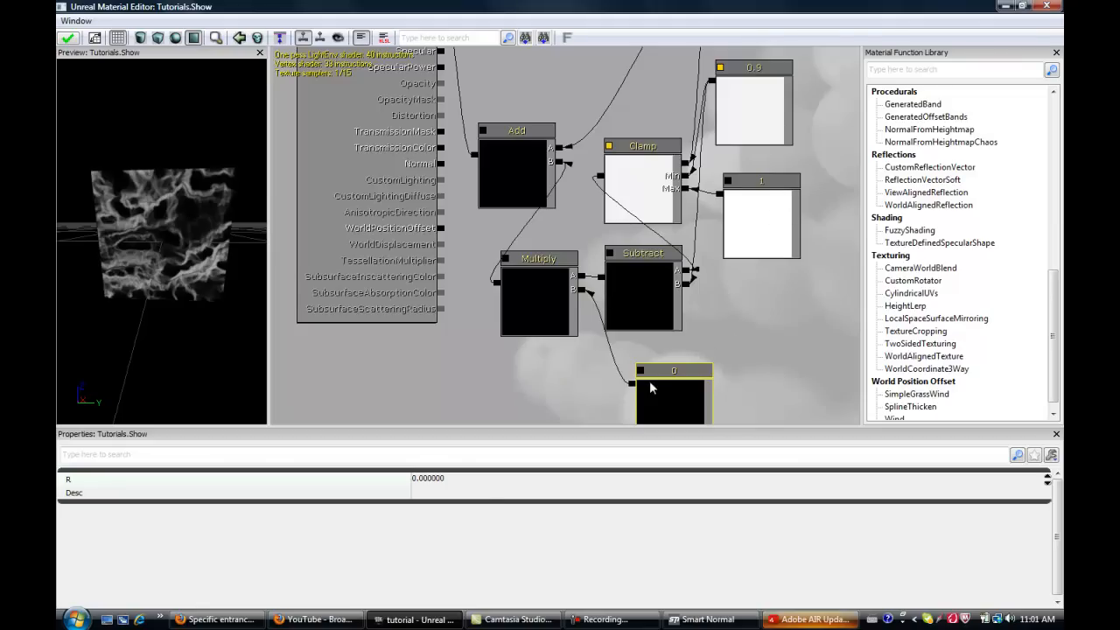
left_click(447, 483)
type("21")
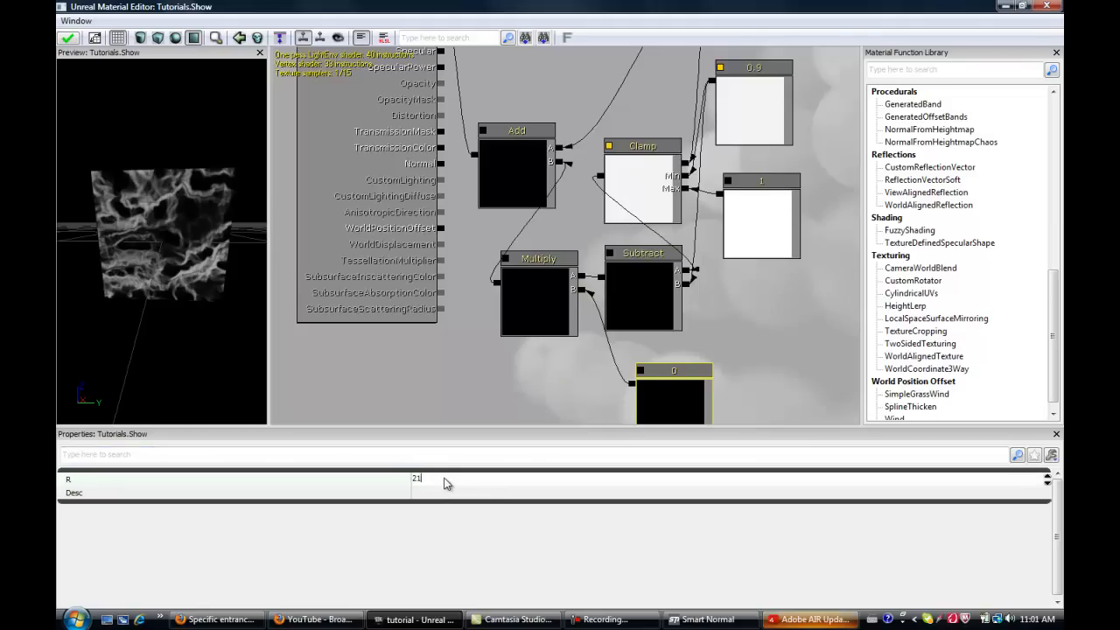
key("BackSpace")
key("BackSpace")
left_click(740, 295)
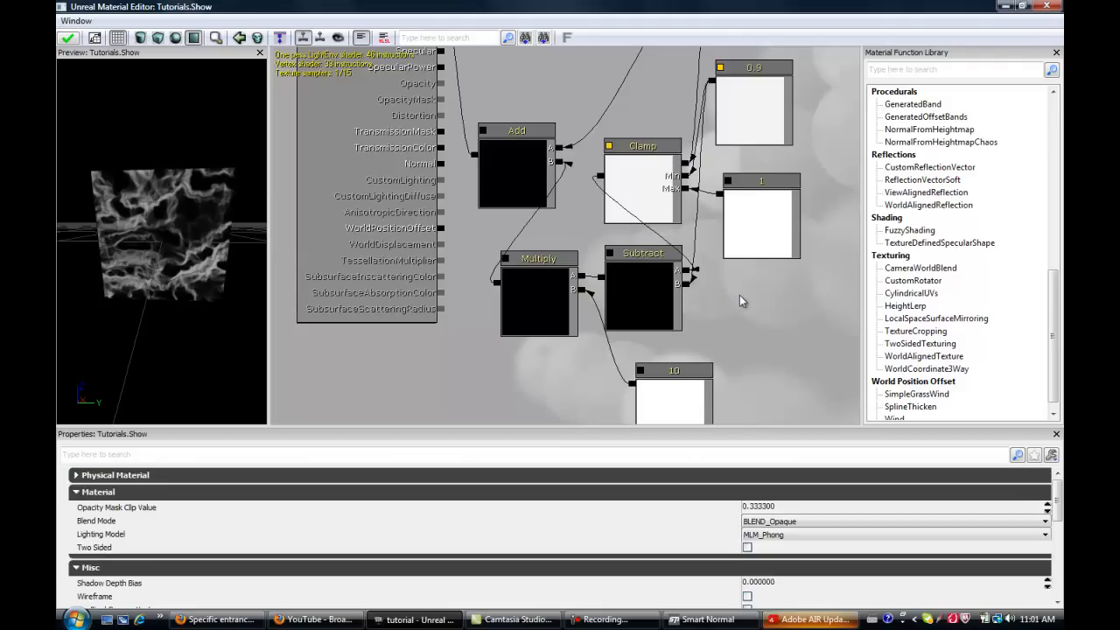
- Preview the Multiply node on the mesh and move the Subtract node slightly farther away from it
left_click_drag(726, 308, 642, 393)
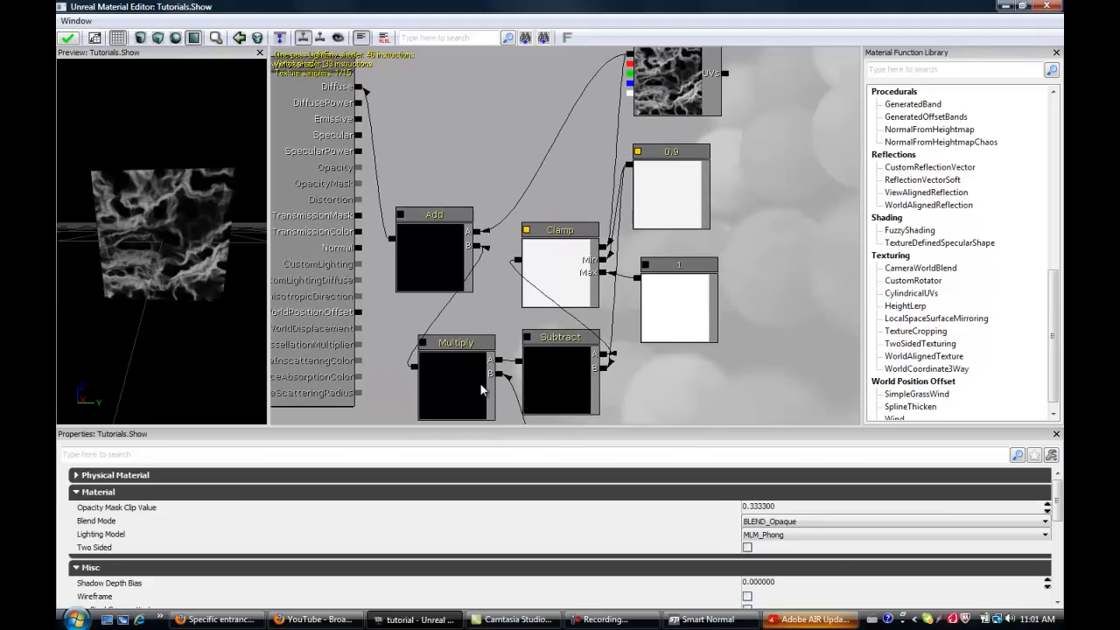
left_click(469, 359)
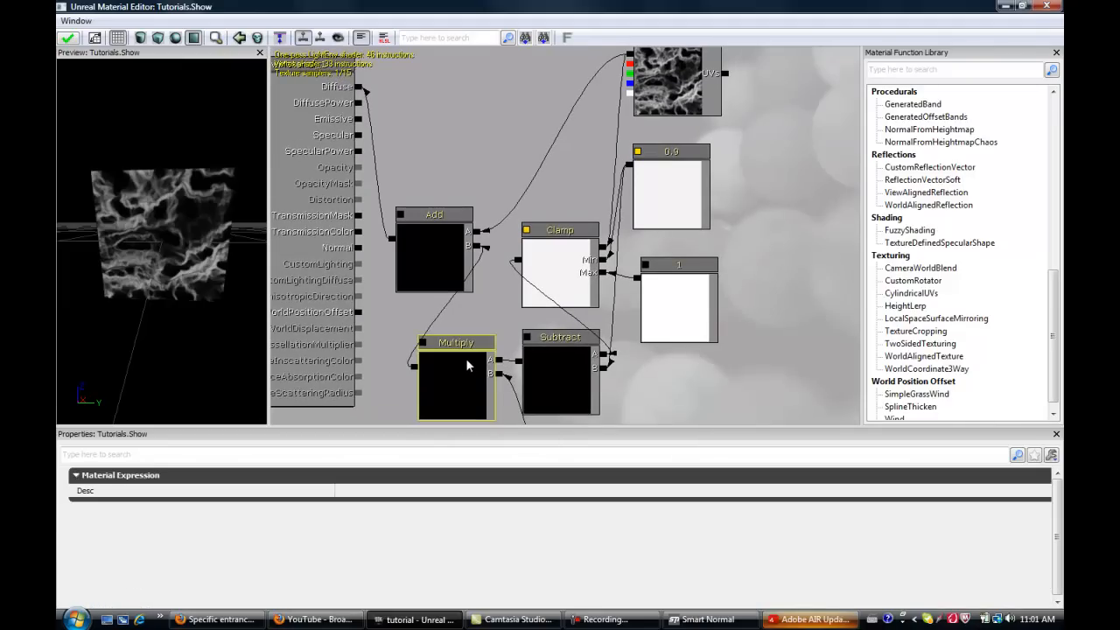
right_click(468, 344)
left_click(532, 470)
left_click_drag(238, 321, 59, 196)
left_click_drag(604, 308, 585, 280)
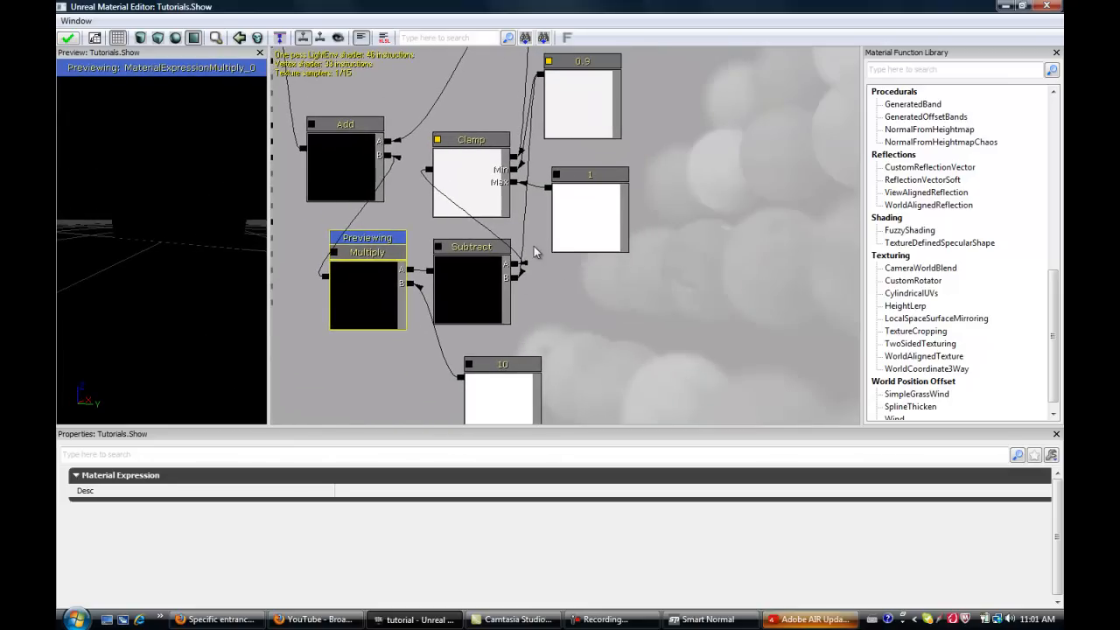
mouse_move(466, 278)
left_mouse_down()
mouse_move(430, 242)
mouse_move(387, 236)
mouse_move(496, 268)
mouse_move(485, 275)
left_mouse_up()
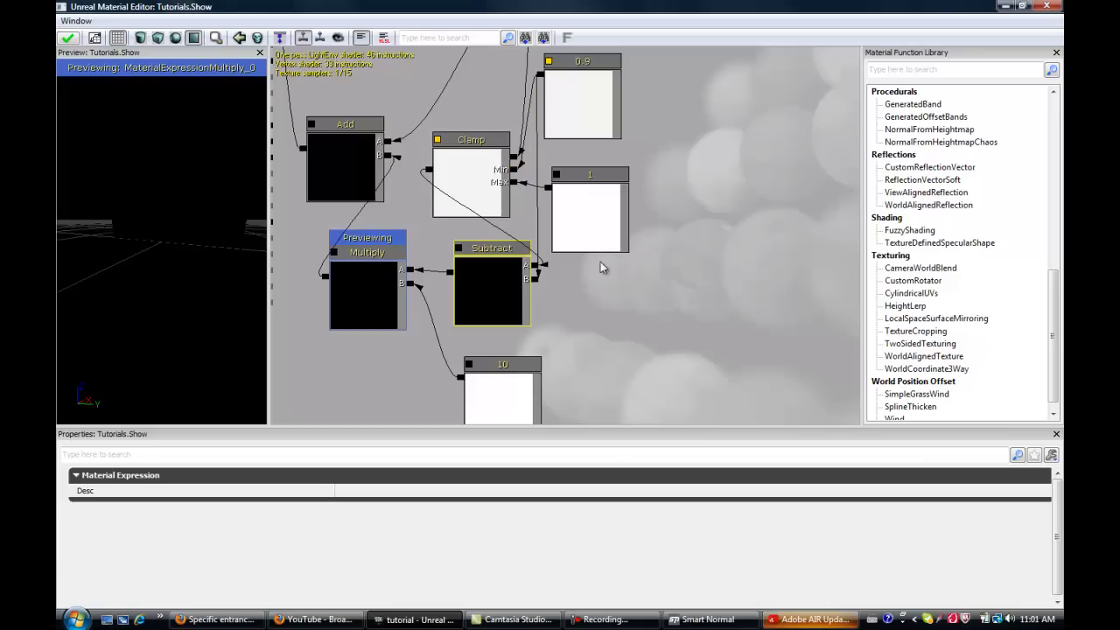
left_click_drag(653, 207, 673, 304)
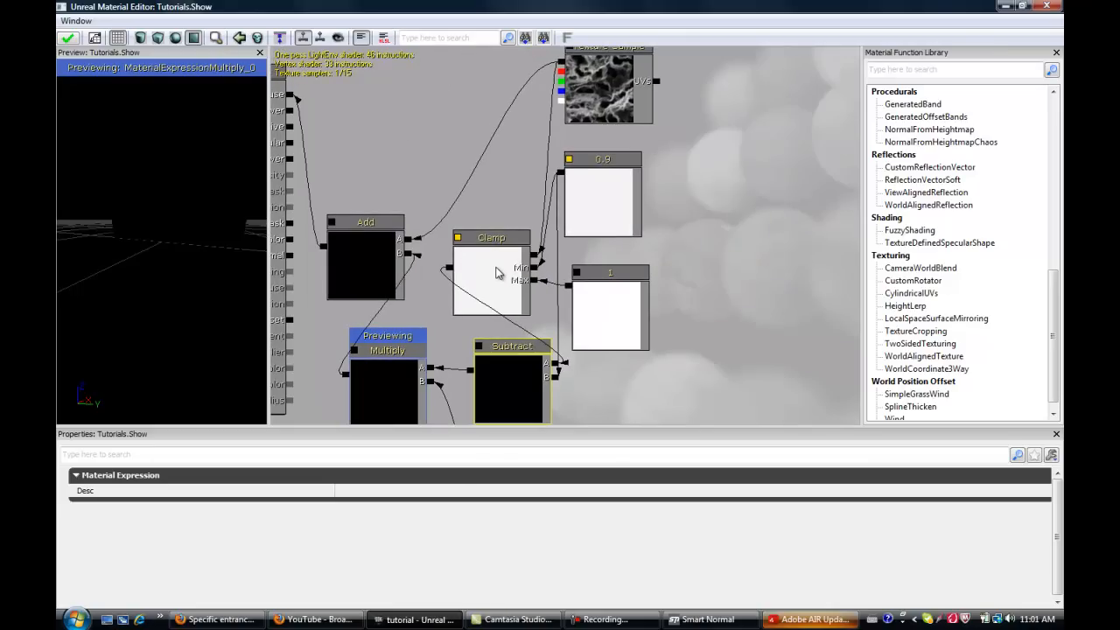
left_click(495, 273)
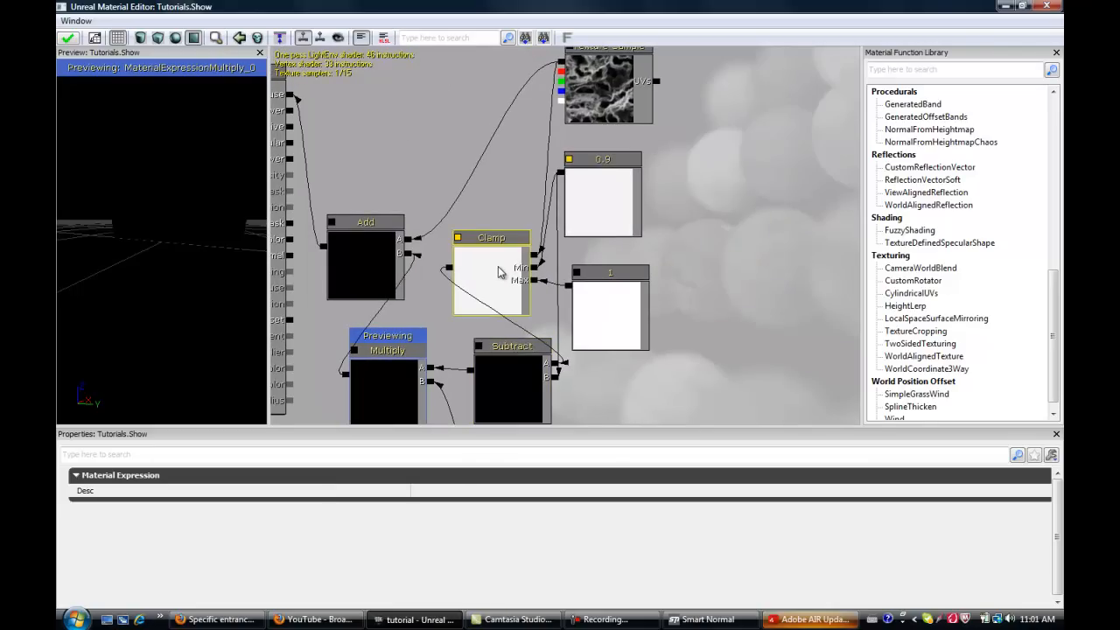
right_click(498, 273)
left_click(499, 289)
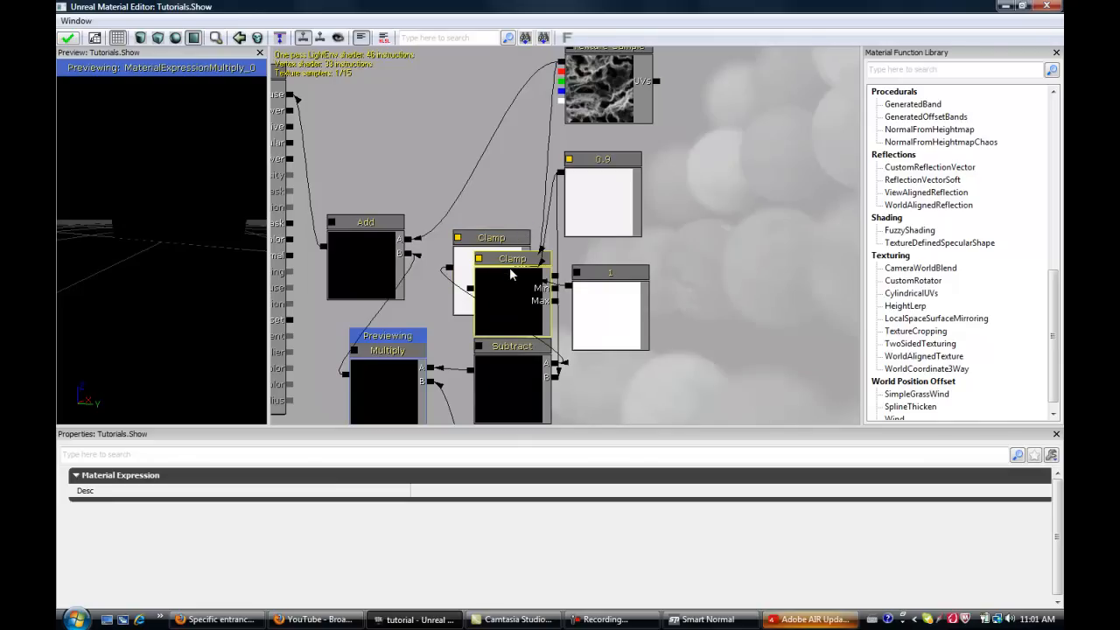
key("Delete")
right_click(514, 273)
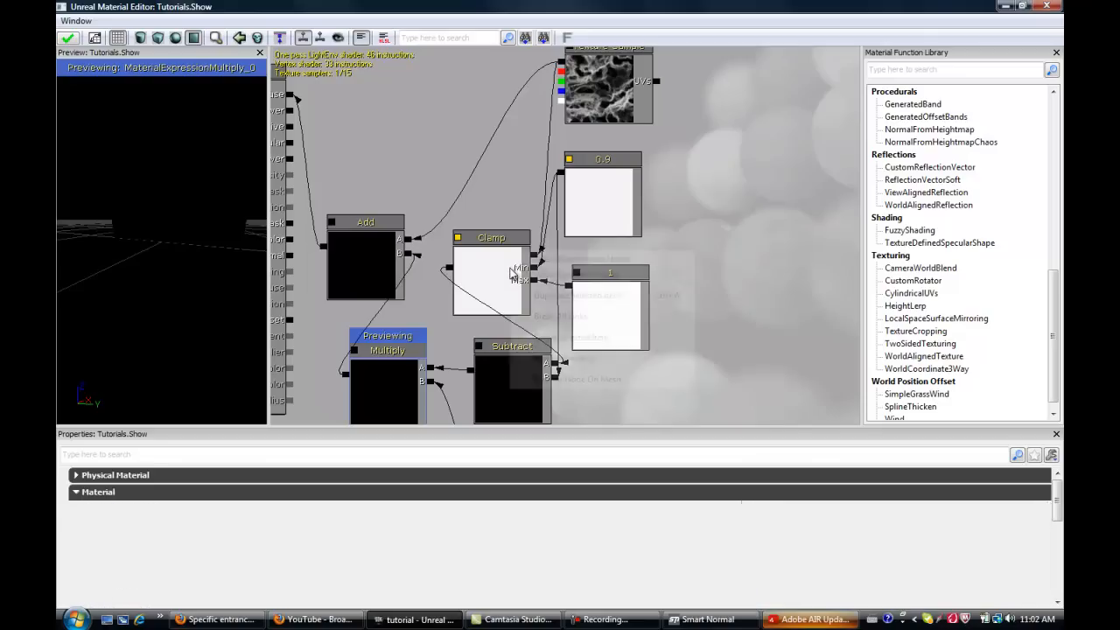
key("Escape")
- Preview the Clamp node on the mesh and examine its output up close
right_click(520, 279)
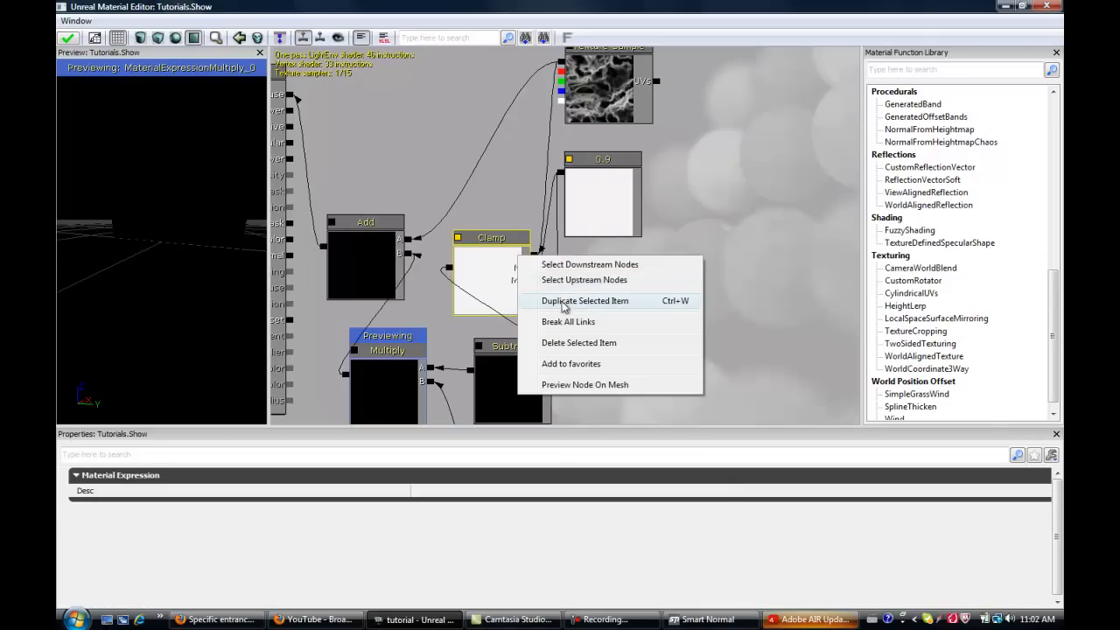
left_click(575, 385)
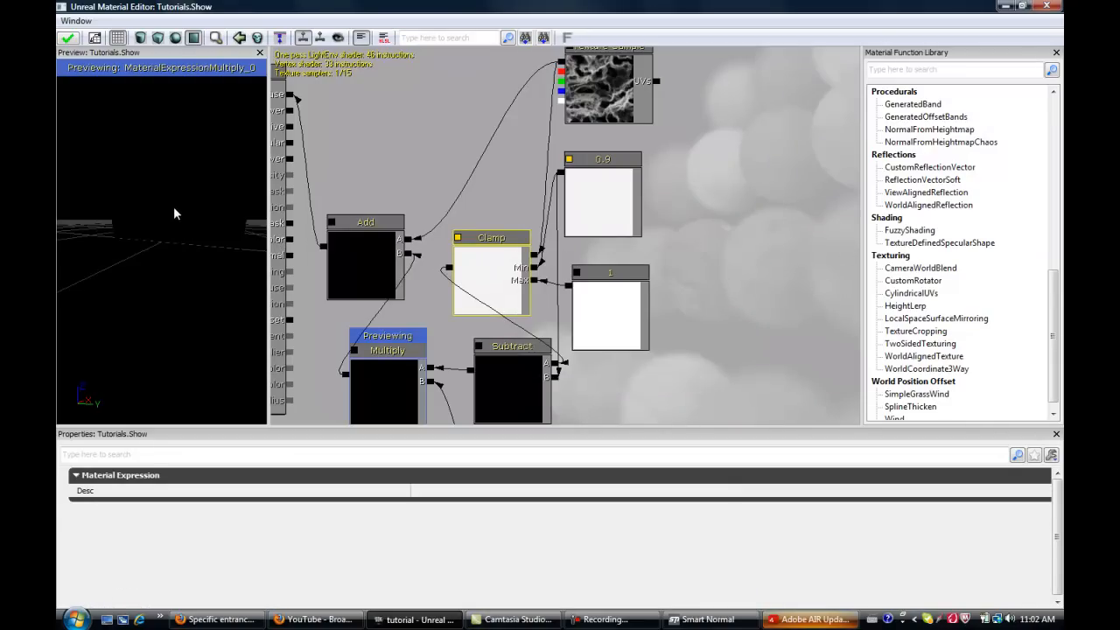
left_click_drag(183, 216, 197, 322)
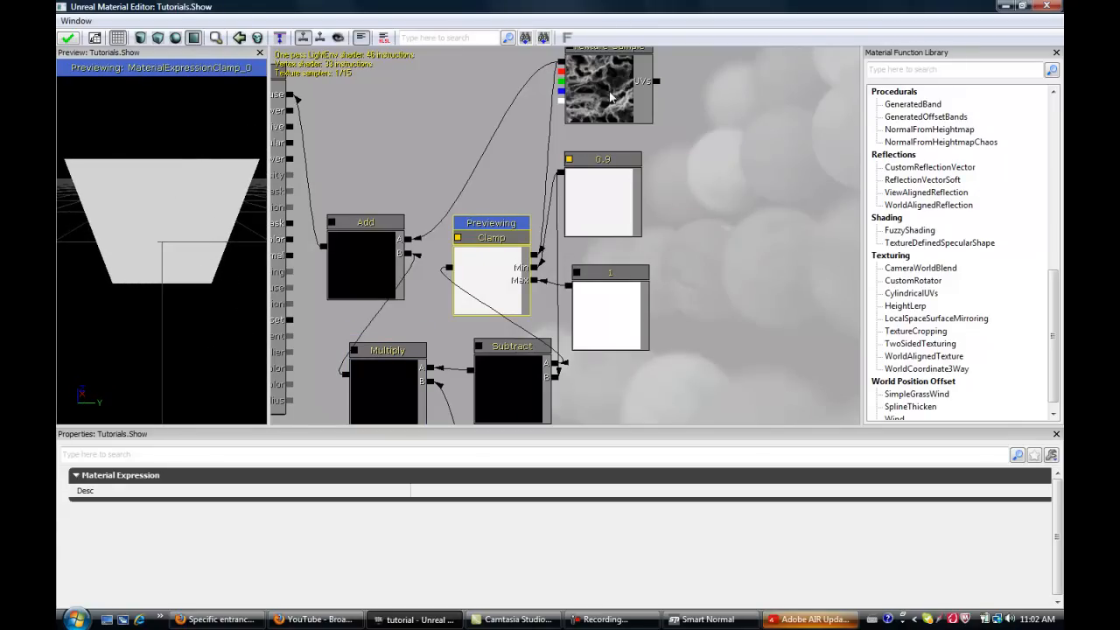
- Set the R value of the constant feeding the Clamp node's Min input to 0.5
left_click(619, 116)
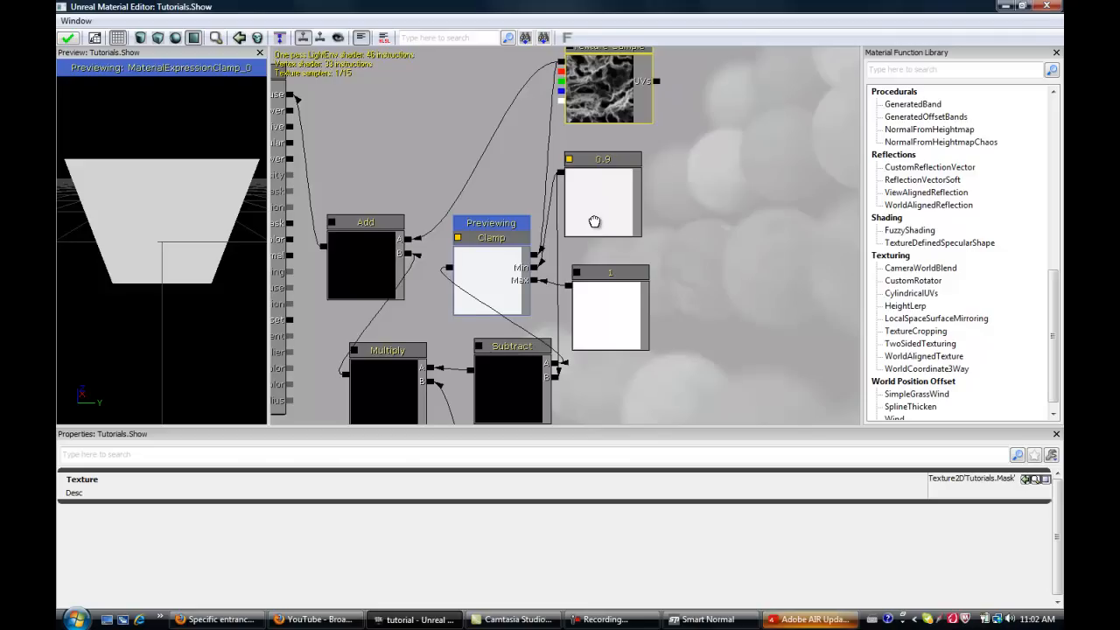
left_click_drag(594, 222, 598, 220)
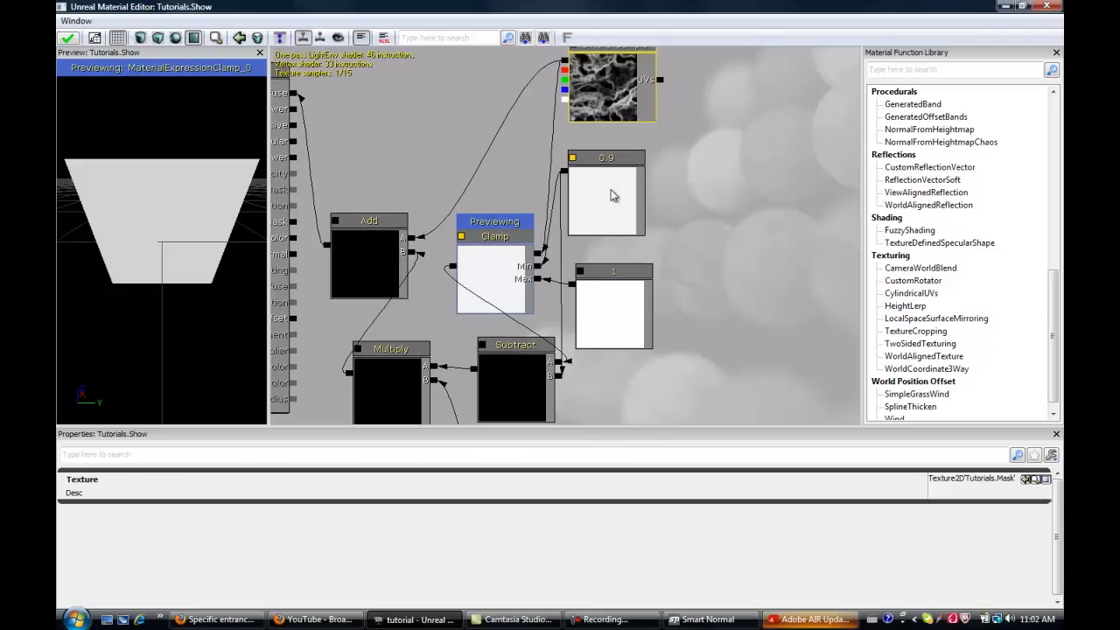
left_click(611, 194)
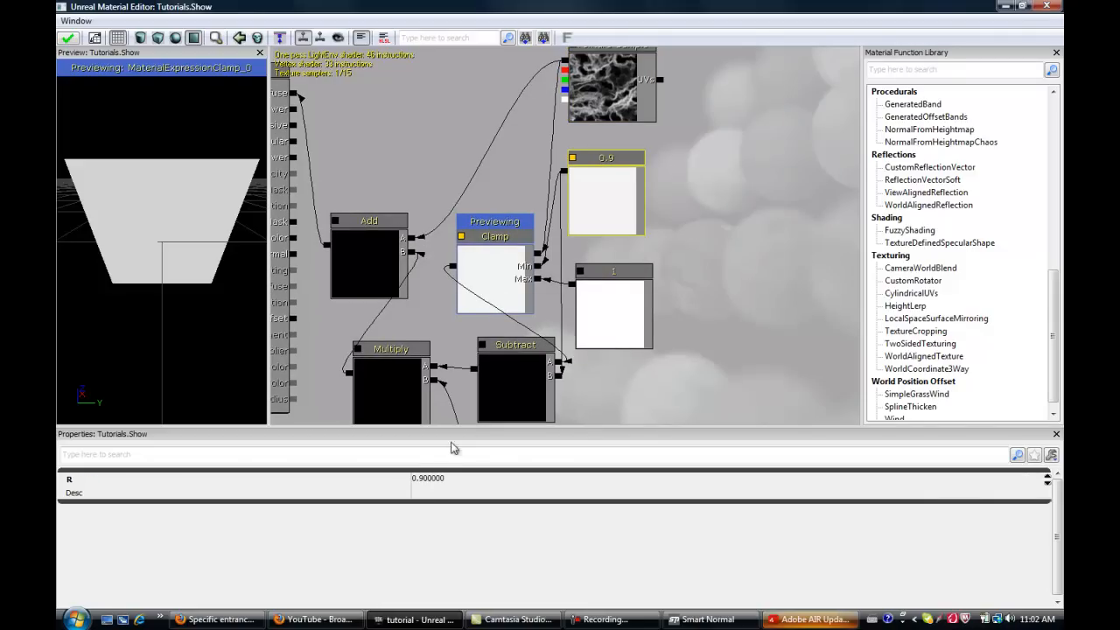
left_click(428, 480)
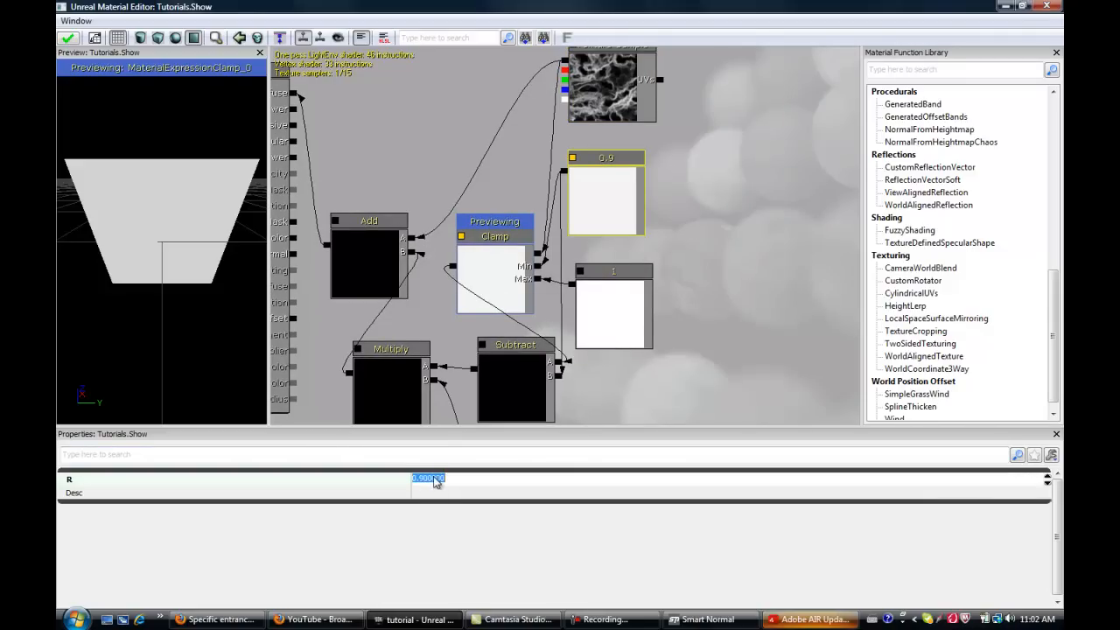
type(".5")
left_click_drag(418, 389, 270, 426)
left_click(450, 373)
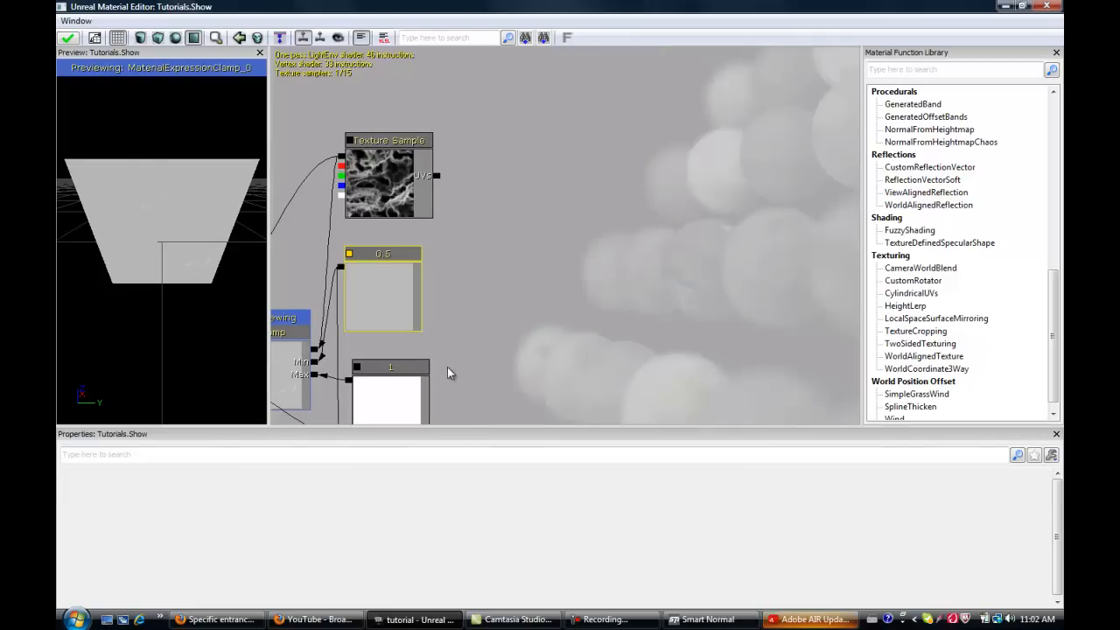
left_click(638, 208)
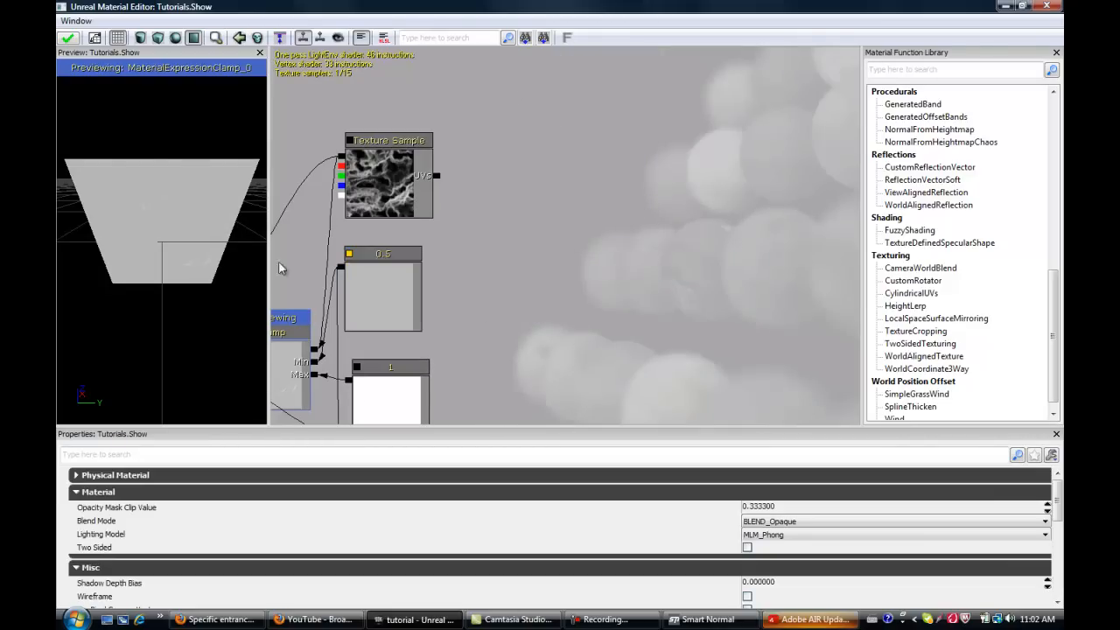
- Examine the clamped result on the preview mesh, and set the constant feeding the Multiply node's B input to 2
left_click_drag(282, 268, 199, 263)
left_click_drag(323, 344, 718, 161)
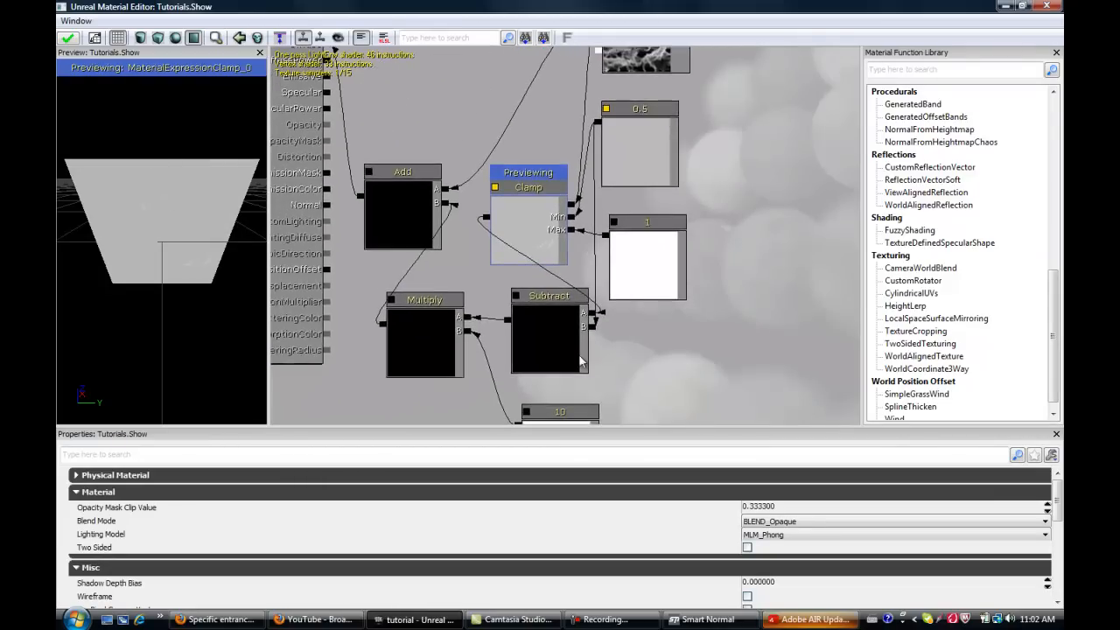
left_click(586, 410)
left_click(435, 478)
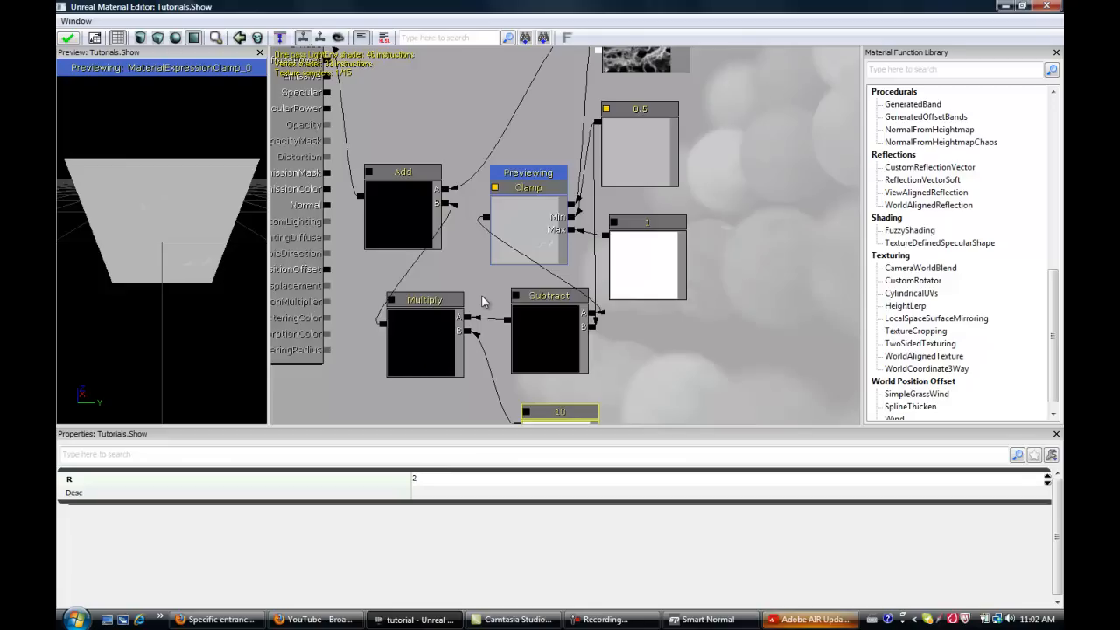
left_click_drag(481, 299, 290, 219)
left_click(294, 220)
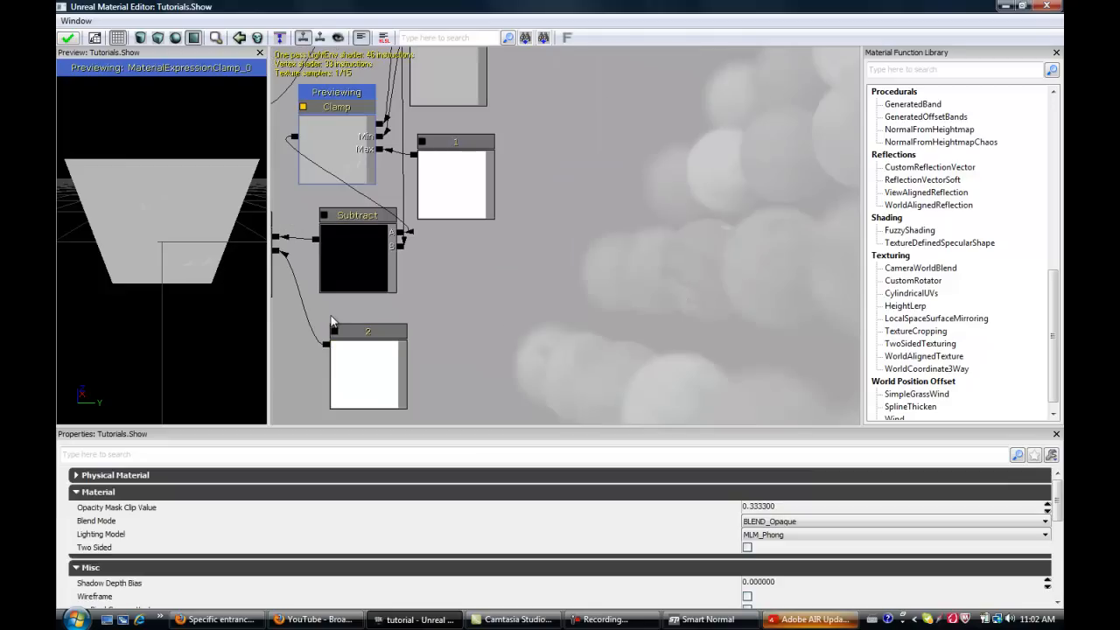
- Stop previewing the Clamp node, select the Add node, and examine the full material on the preview mesh
left_click_drag(620, 290, 639, 258)
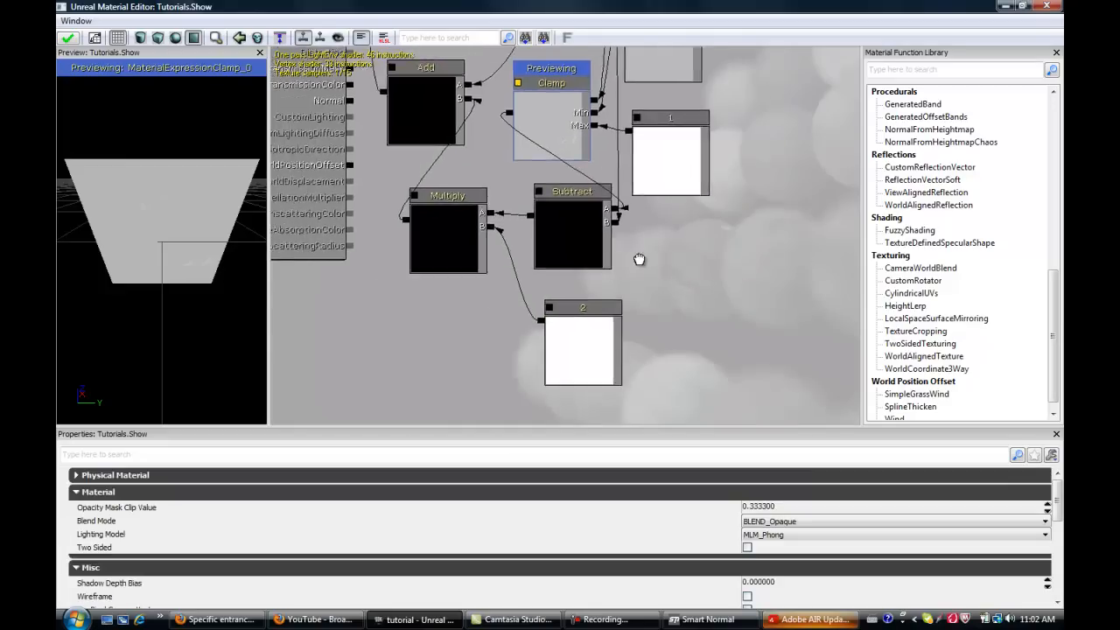
right_click(584, 114)
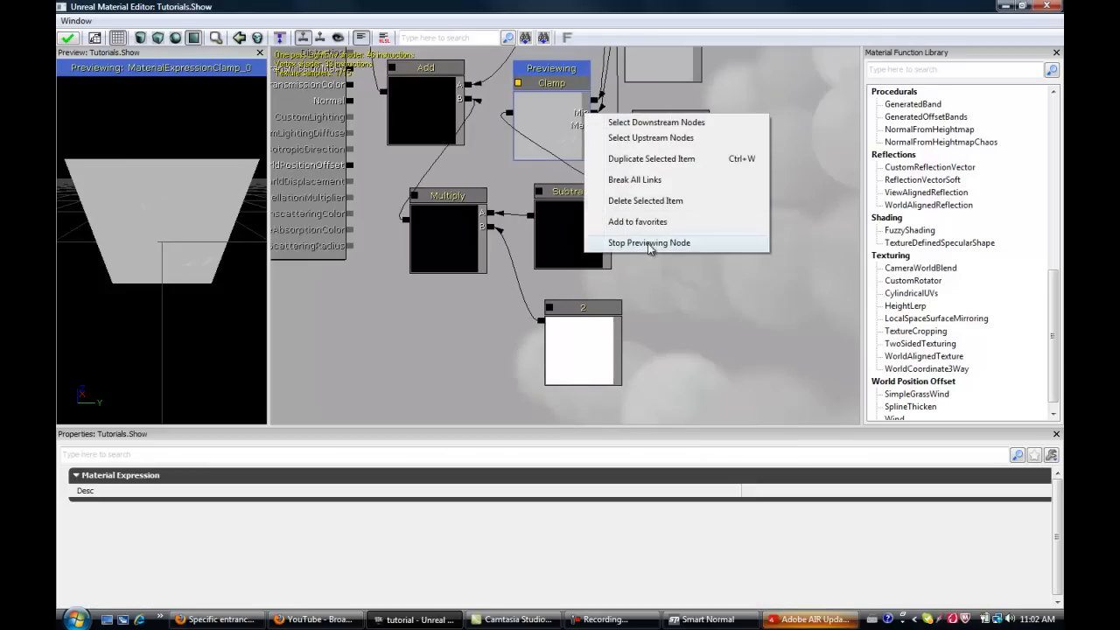
left_click(441, 146)
key("space")
left_click_drag(489, 171, 514, 221)
left_click(505, 216)
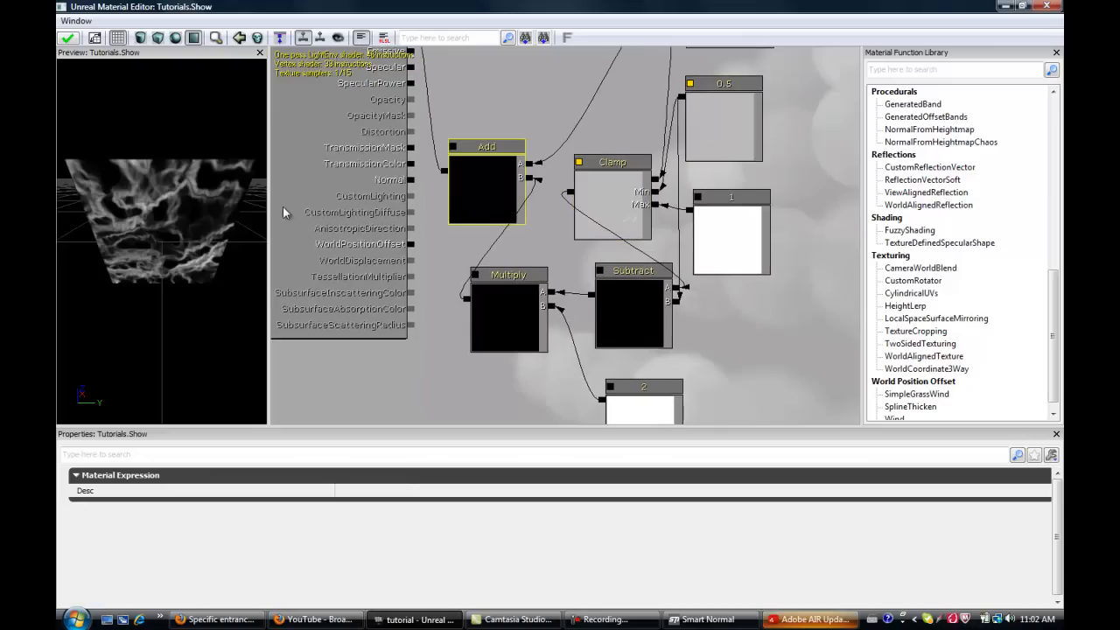
left_click_drag(166, 275, 158, 220)
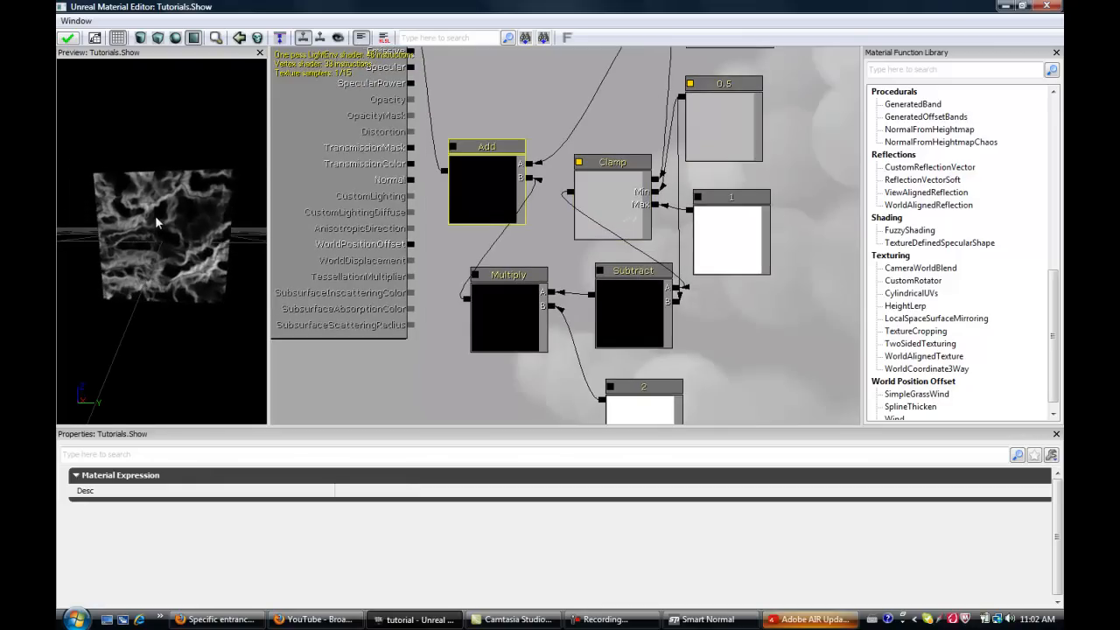
- Trace the Texture Sample output's links, and set the R value of the constant feeding the Multiply node's B input to 10
left_click_drag(571, 183, 570, 261)
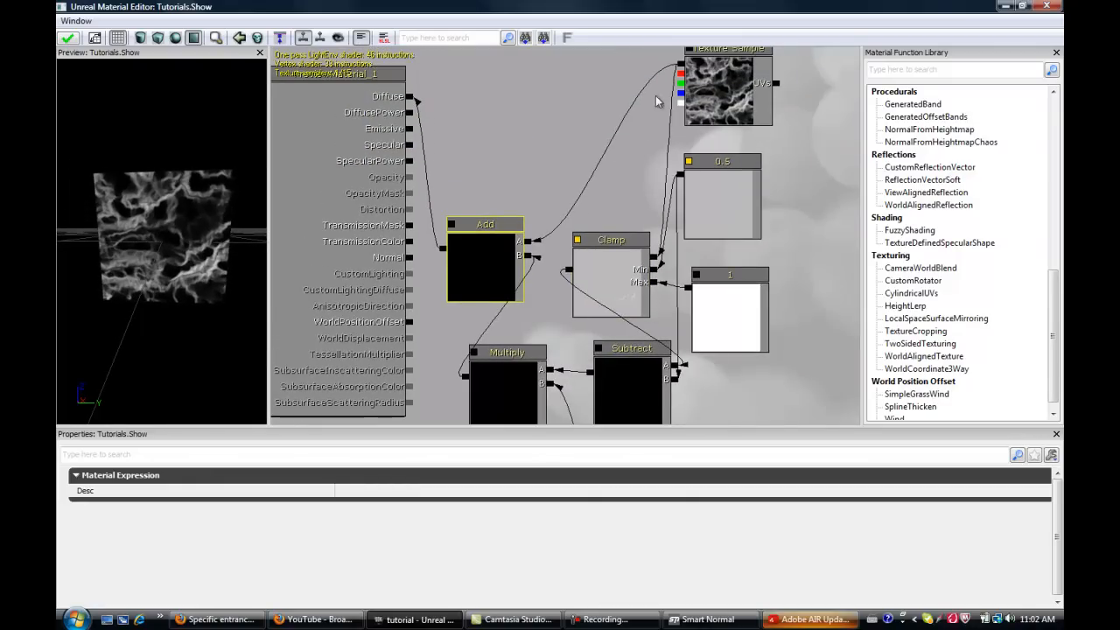
left_click(682, 64)
left_click_drag(487, 102, 635, 94)
left_click(693, 91)
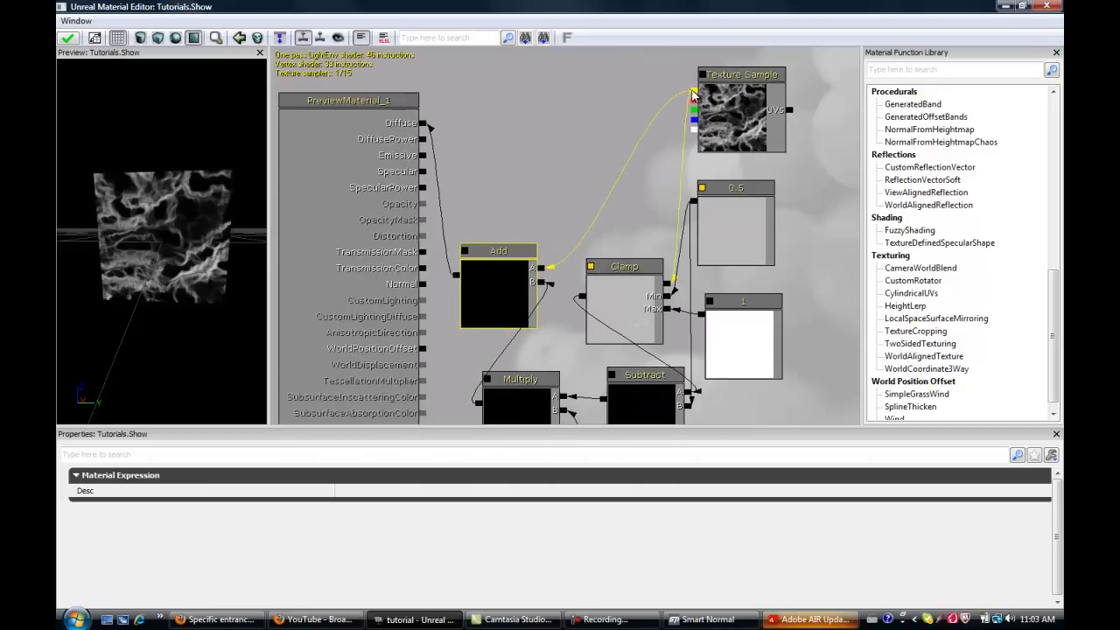
left_click_drag(466, 128, 594, 285)
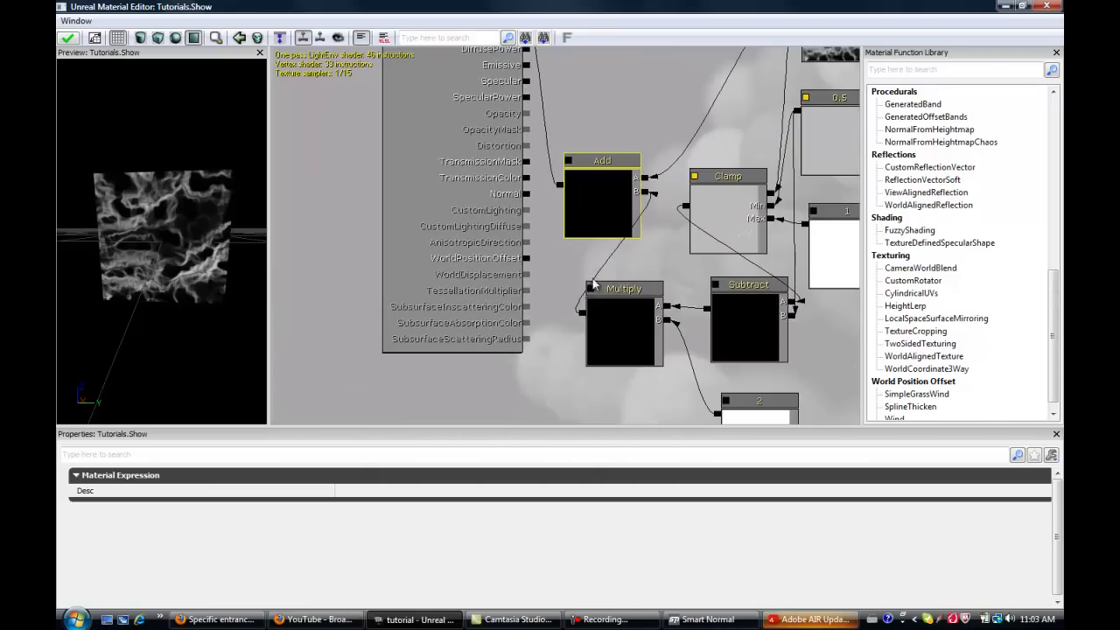
left_click_drag(673, 279, 671, 251)
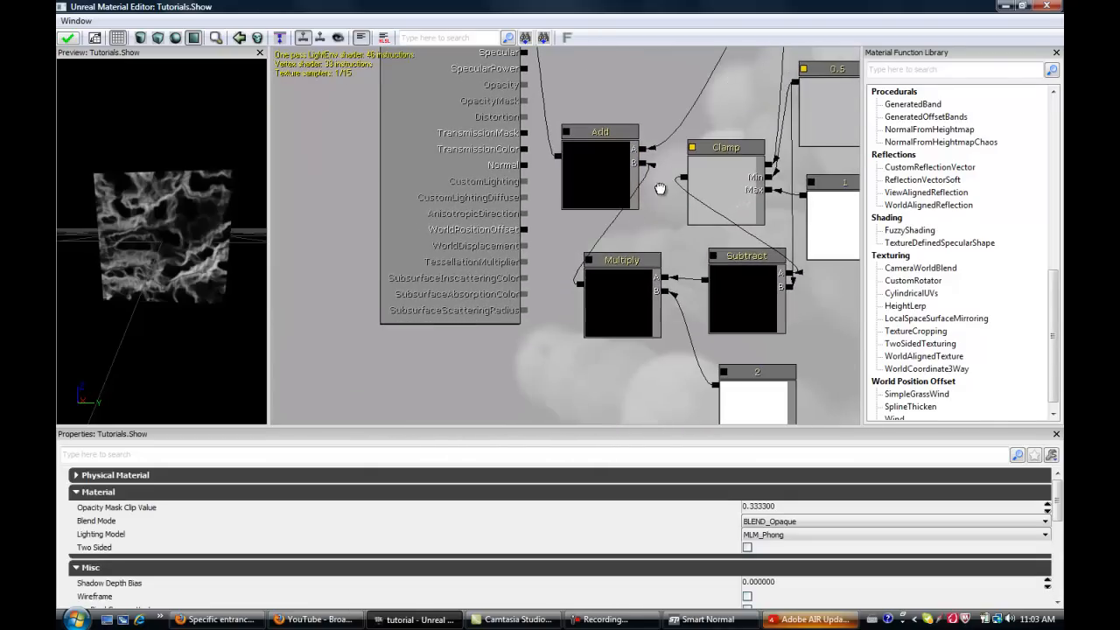
left_click(768, 389)
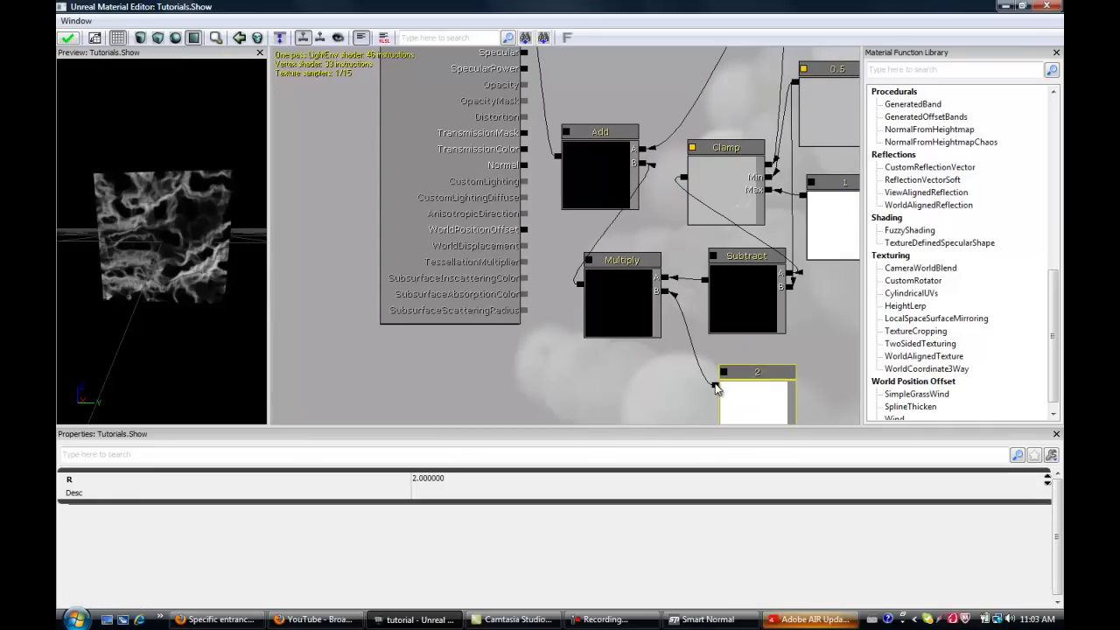
left_click(474, 482)
type("10")
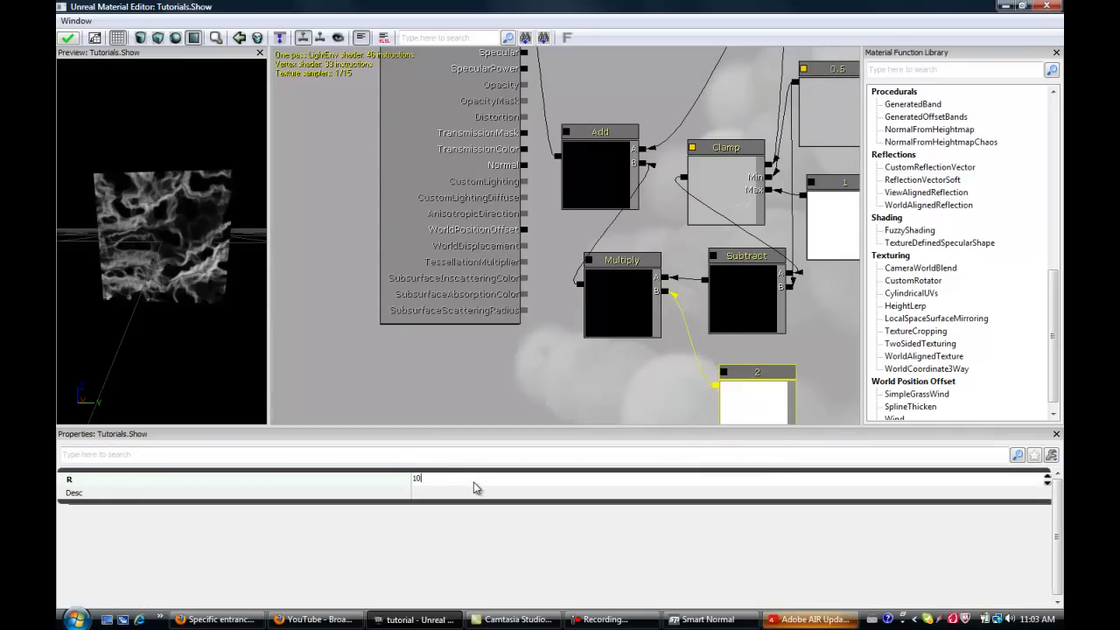
left_click(755, 378)
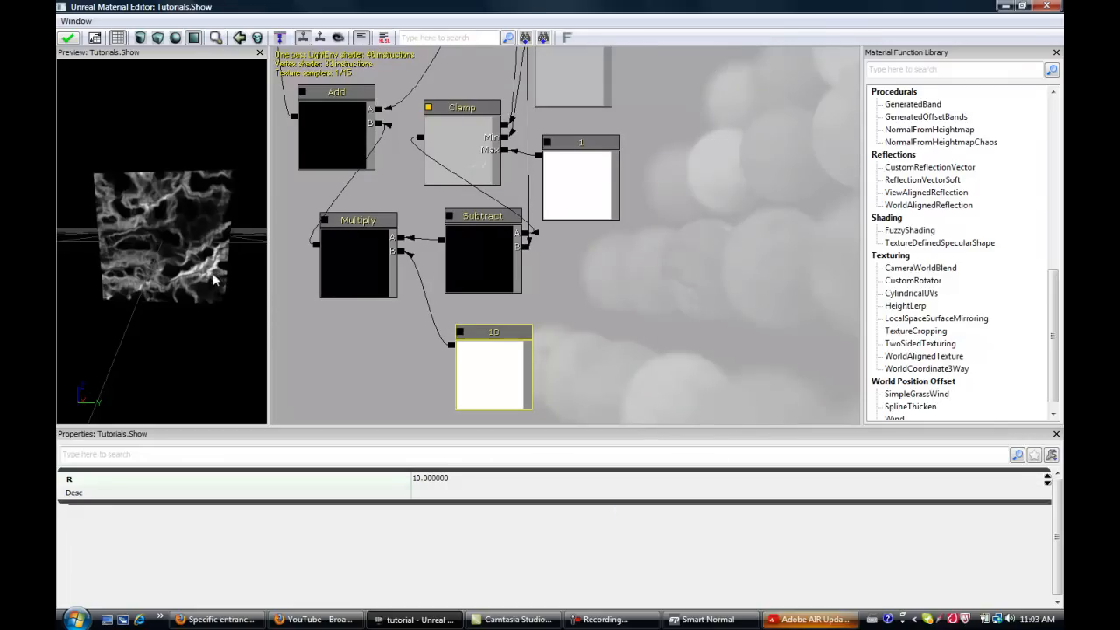
- Set the R value of the constant feeding the Clamp node's Max input to 0.5
left_click_drag(316, 315, 469, 327)
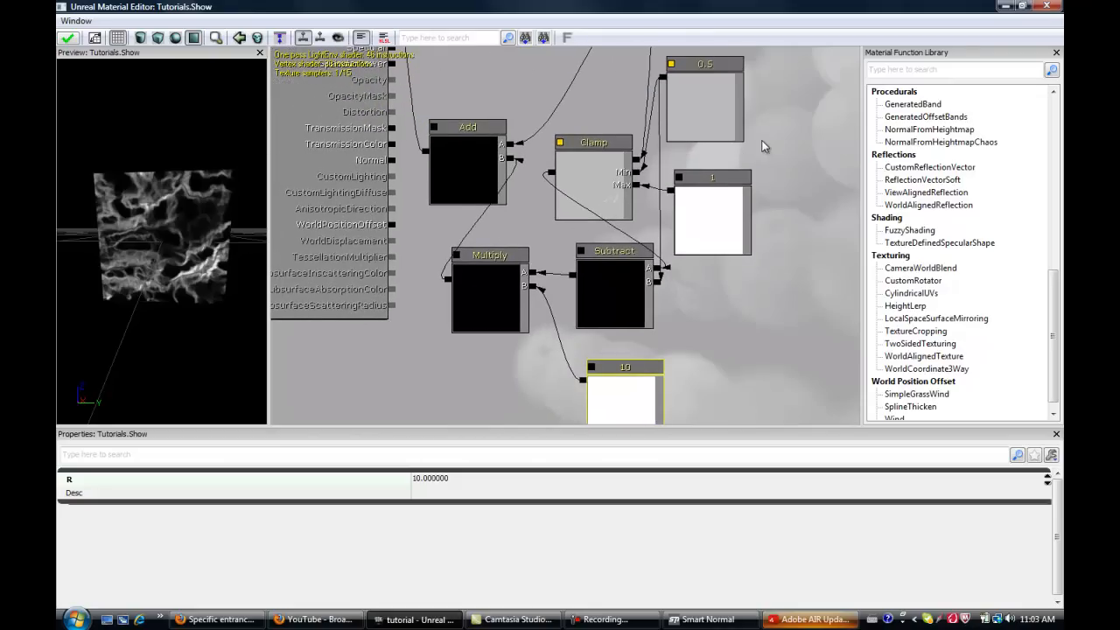
left_click_drag(761, 154, 743, 200)
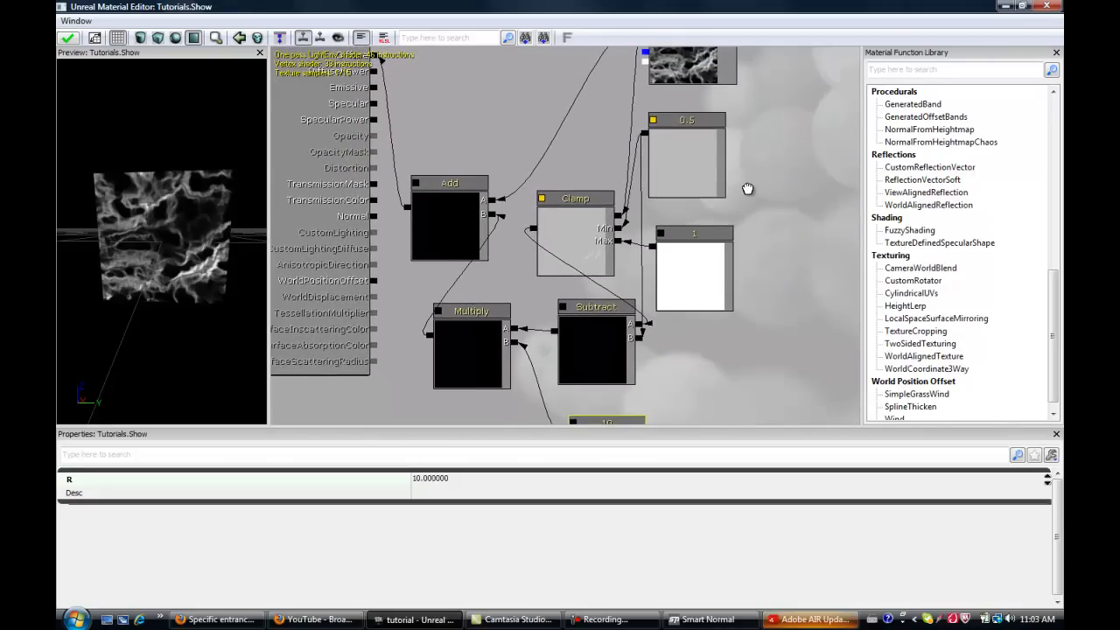
left_click_drag(758, 152, 742, 187)
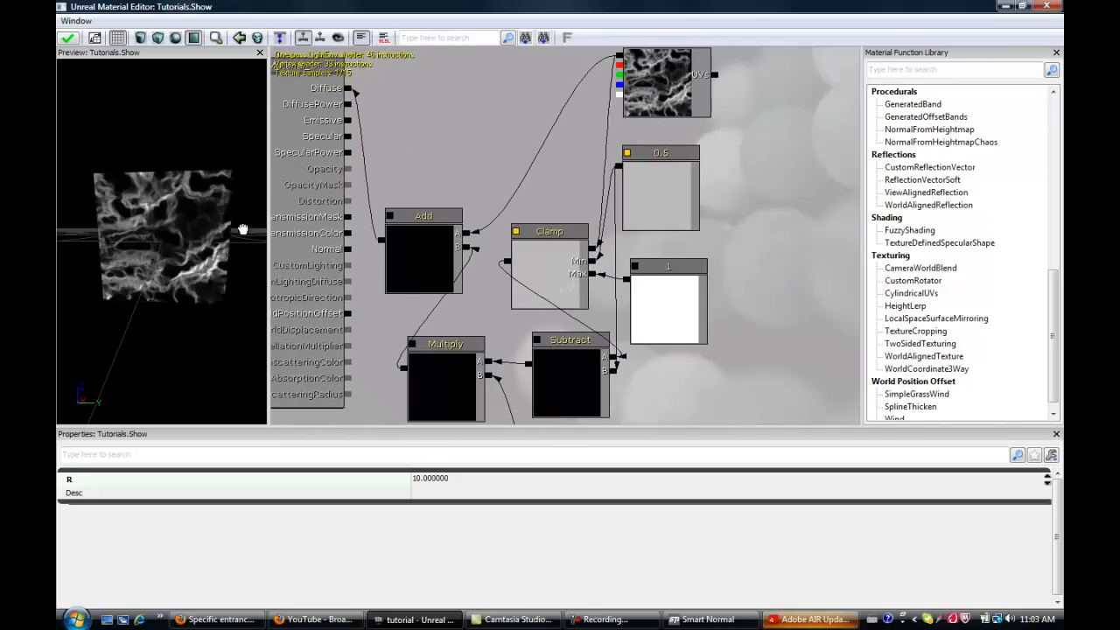
left_click_drag(741, 286, 738, 327)
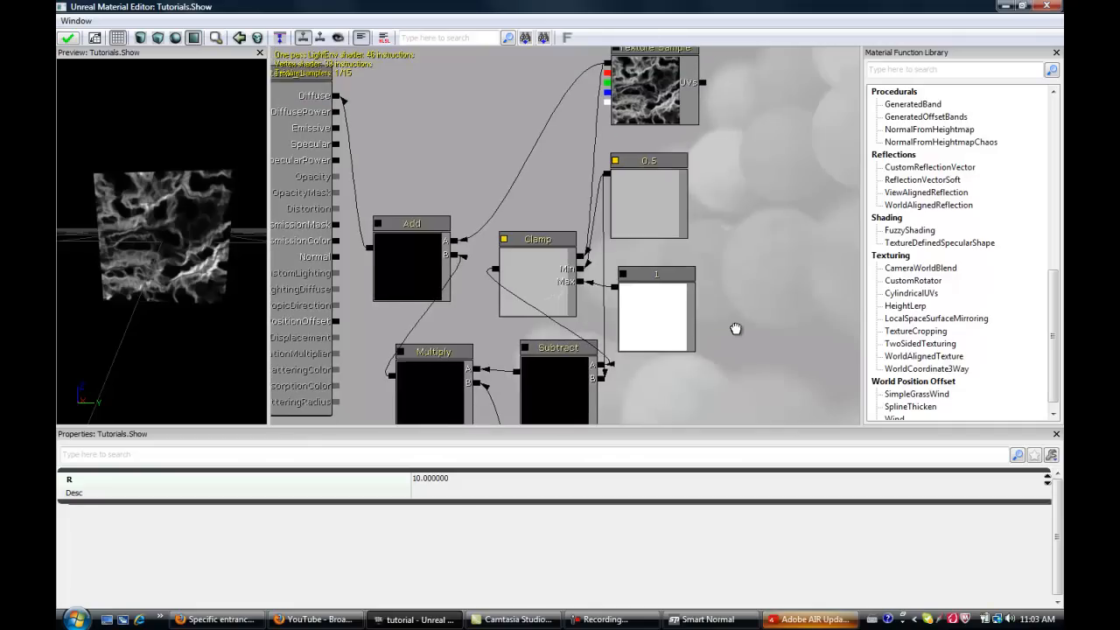
left_click(656, 310)
left_click(428, 478)
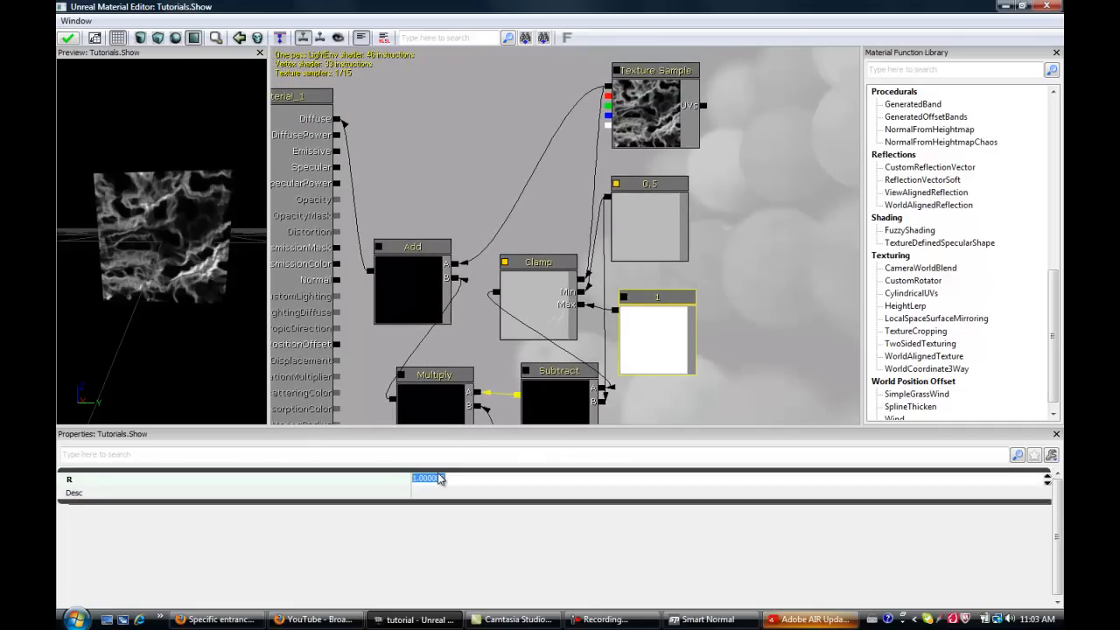
type(".5")
- Set the R value of the constant feeding the Clamp node's Min input to 0
left_click_drag(657, 226, 654, 233)
left_click(656, 239)
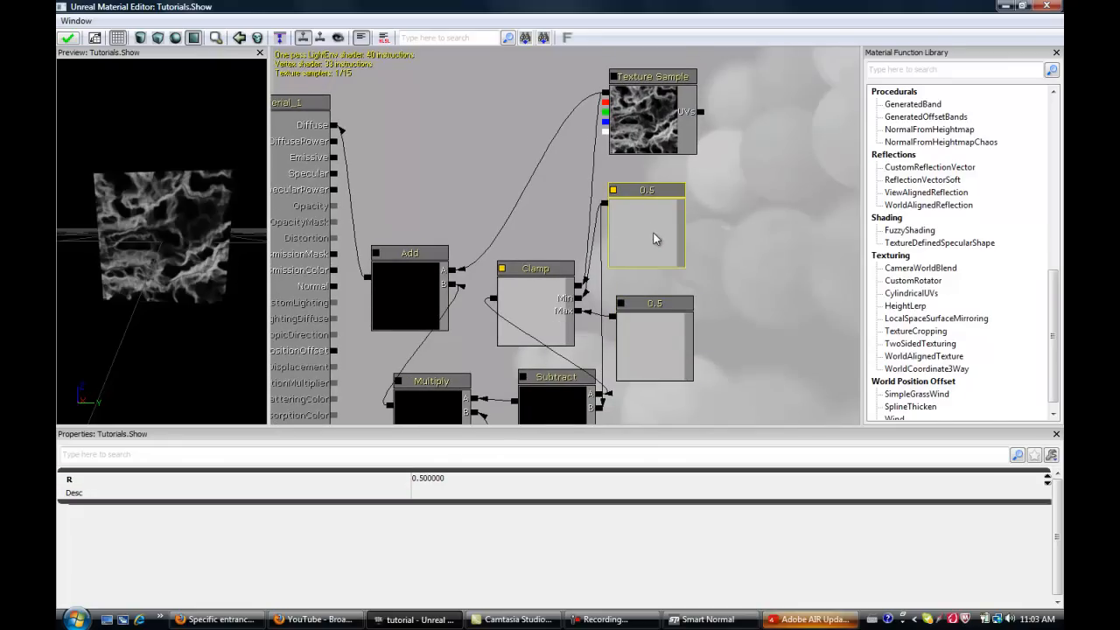
left_click(428, 479)
type("0")
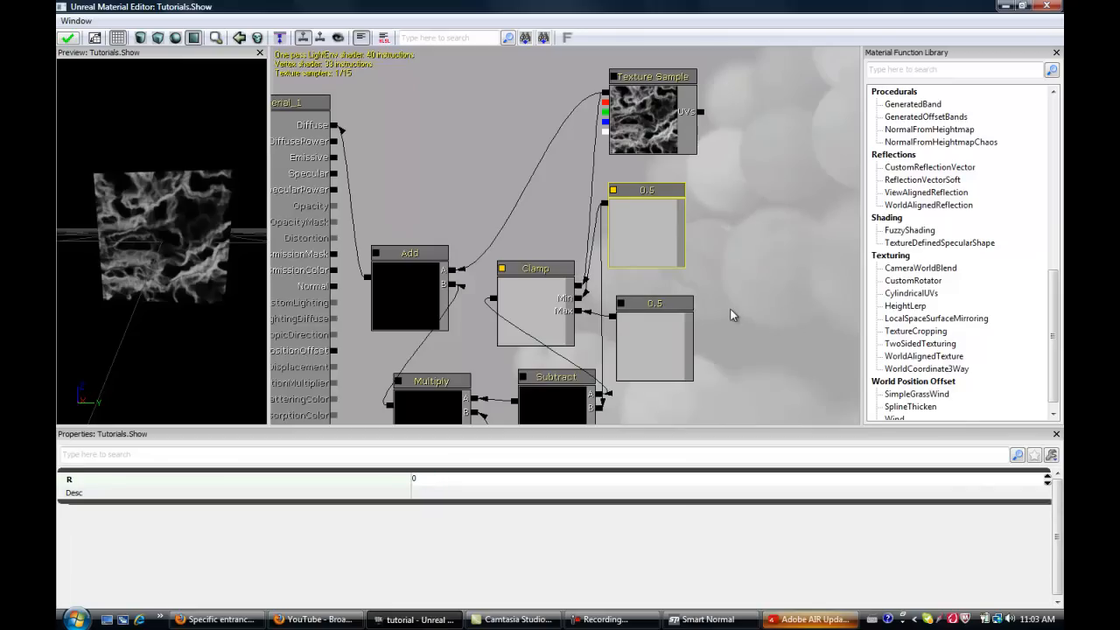
left_click(728, 308)
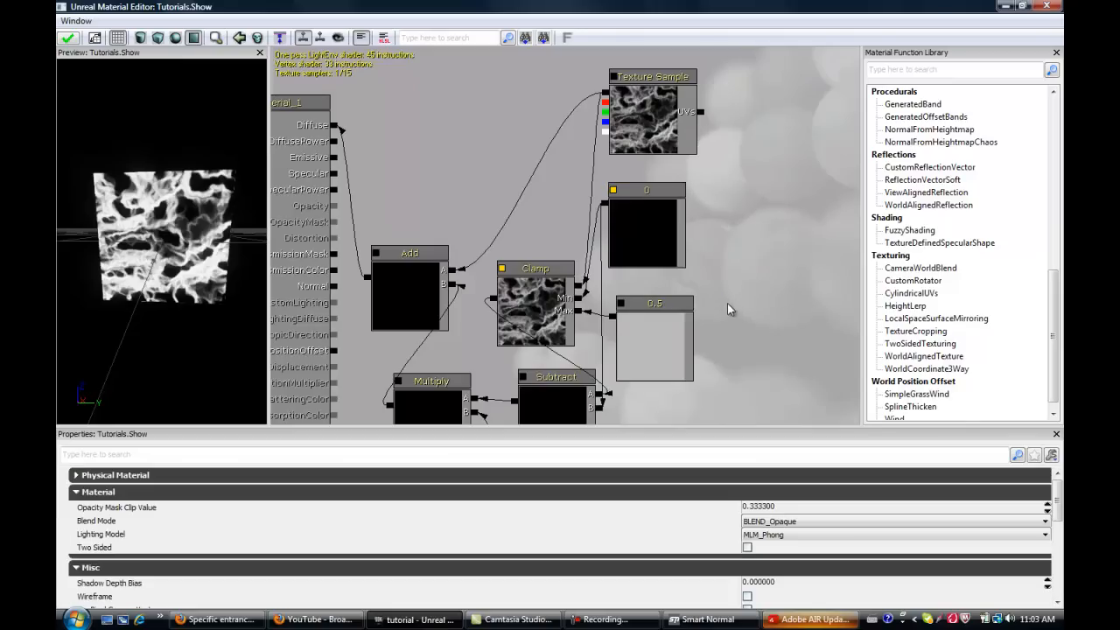
left_click_drag(743, 298, 748, 239)
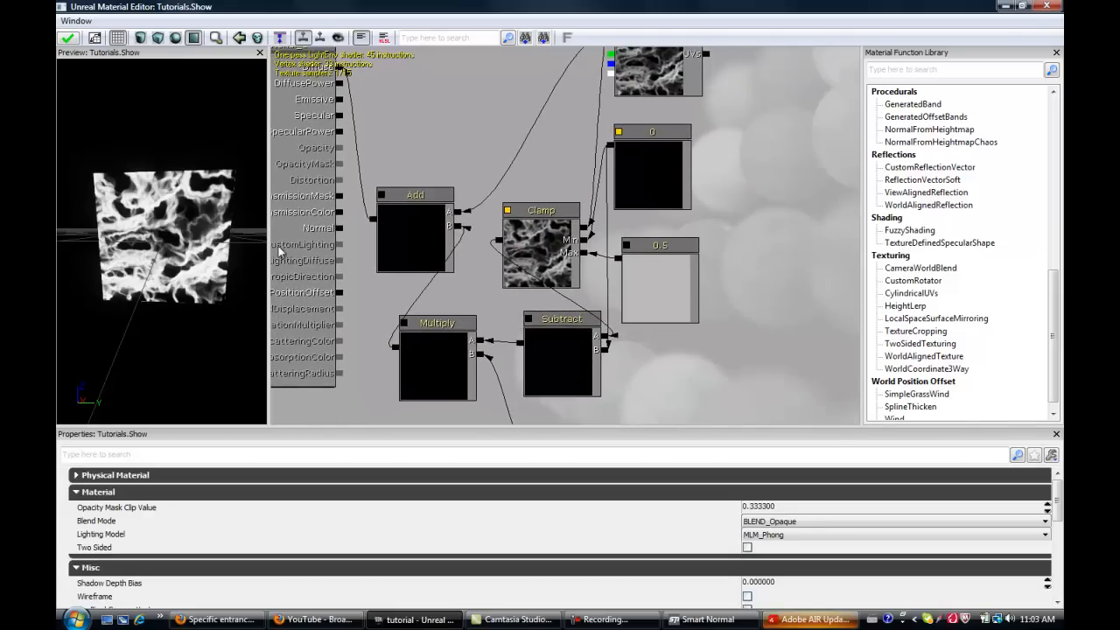
- Connect the 0.5 constant to the Subtract node's B input in place of the 0 constant
left_click(563, 245)
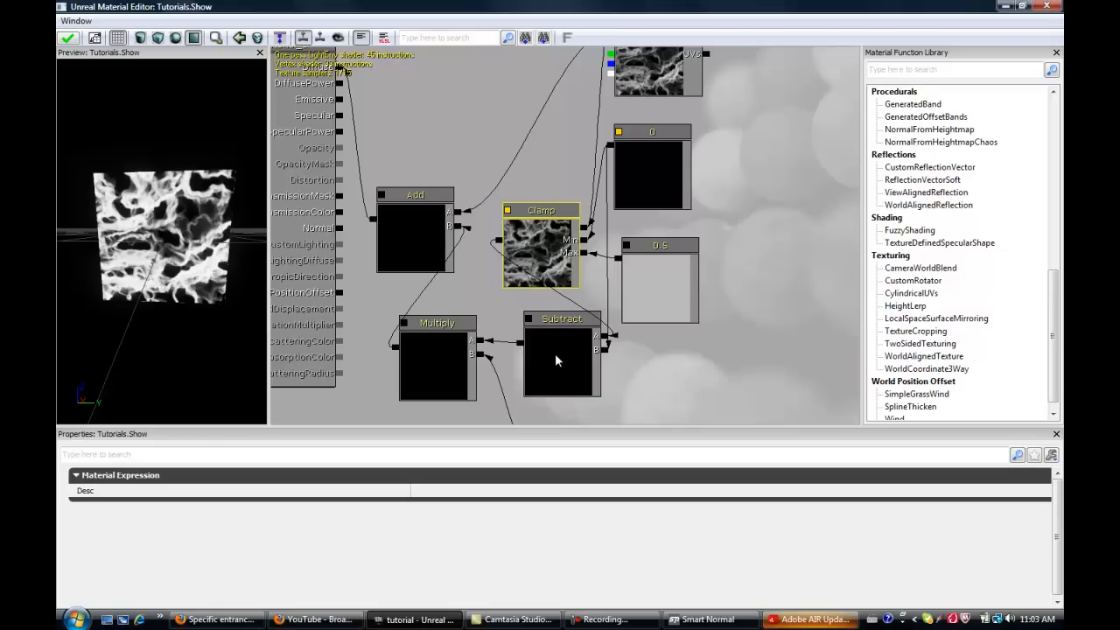
left_click(618, 257)
left_click_drag(634, 316, 608, 355)
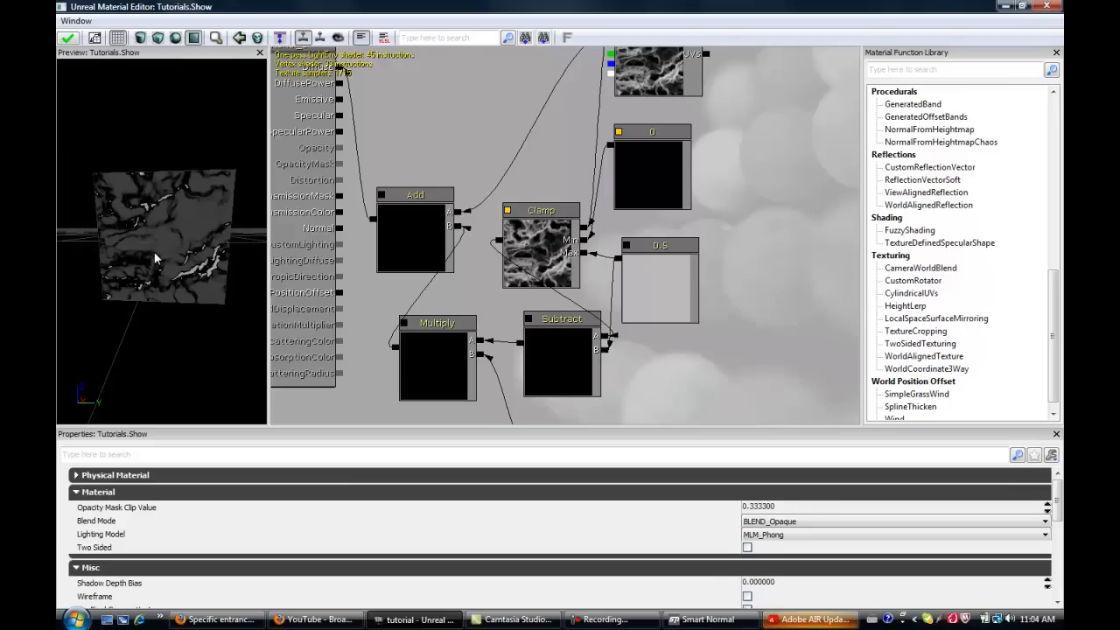
left_click_drag(681, 384, 742, 305)
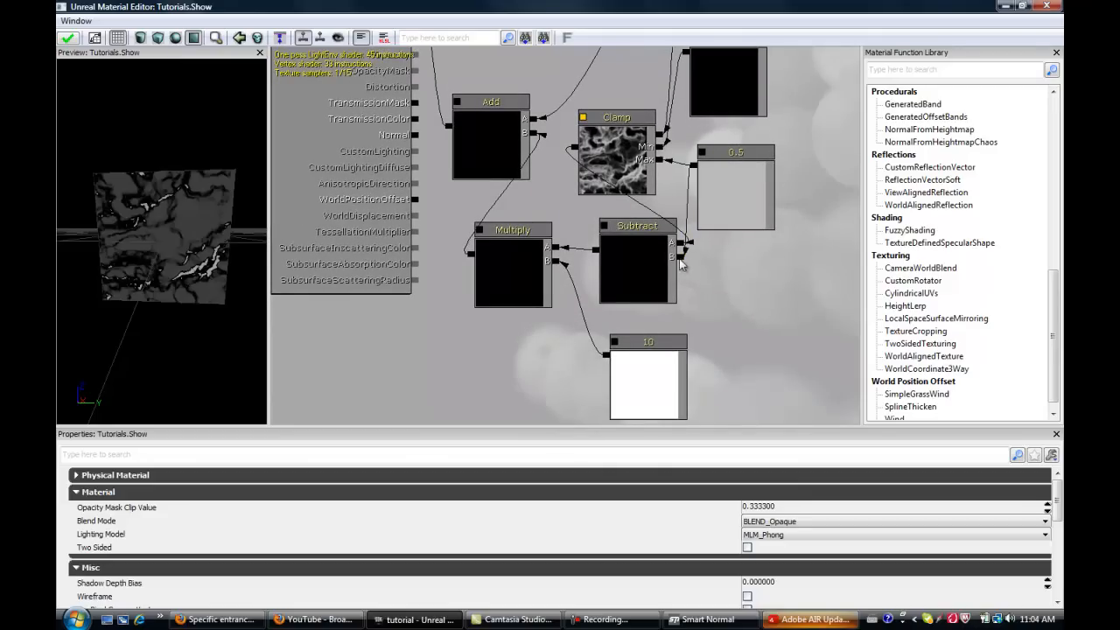
left_click(630, 411)
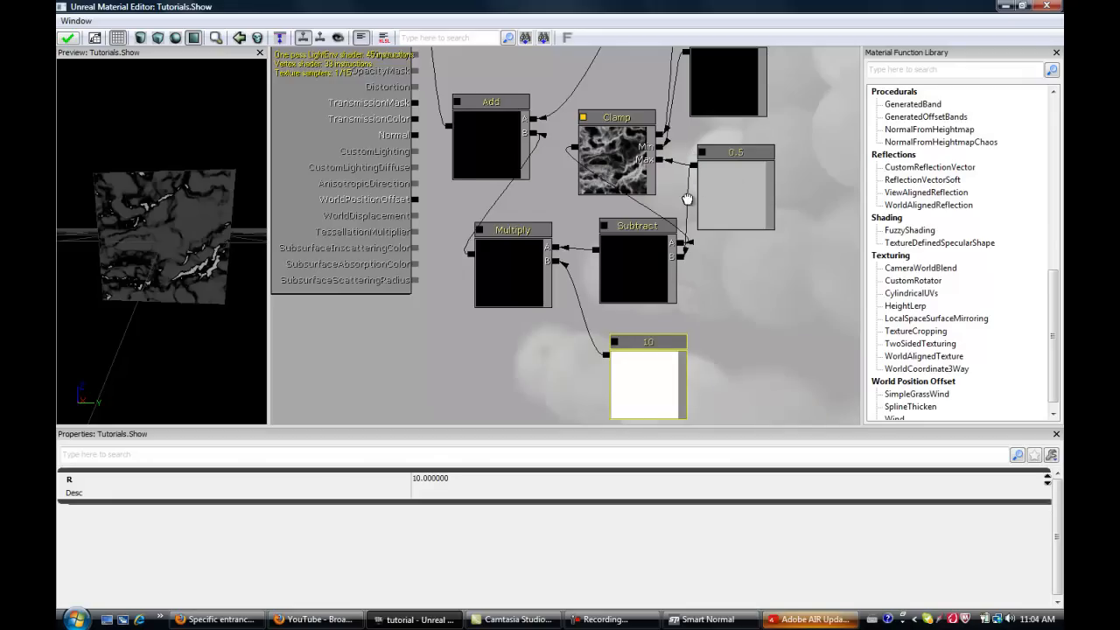
left_click_drag(686, 194, 684, 245)
left_click_drag(734, 346, 762, 326)
- Make room beside the Multiply node and insert a 1-x node between its output and the Add node's B input
left_click(538, 300)
left_click_drag(538, 293, 569, 298)
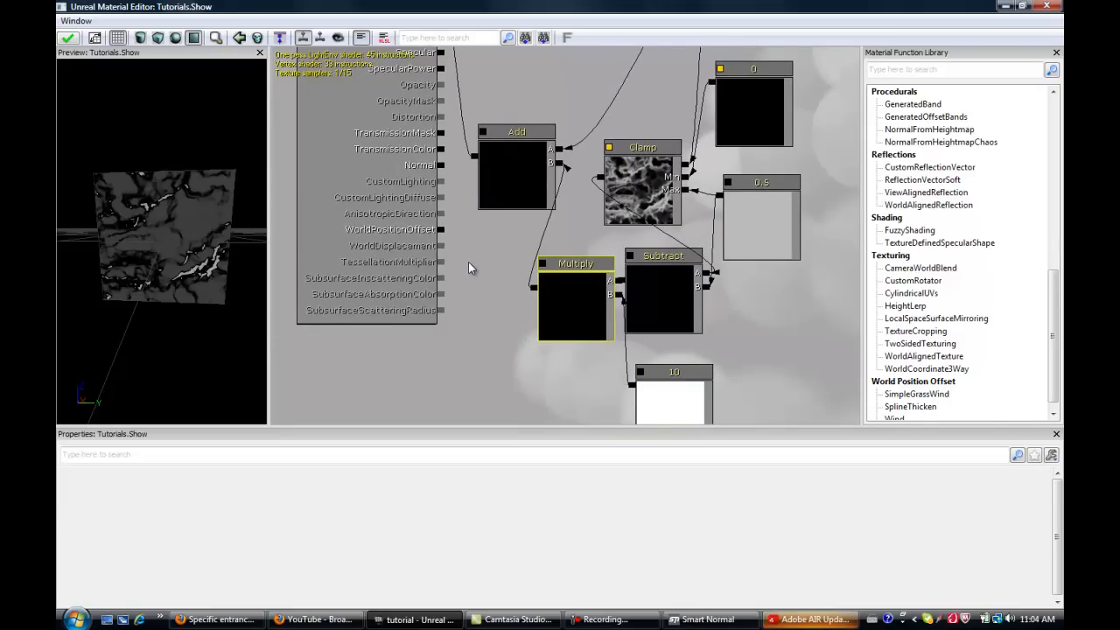
left_click_drag(479, 285, 439, 278)
left_click_drag(533, 288, 508, 276)
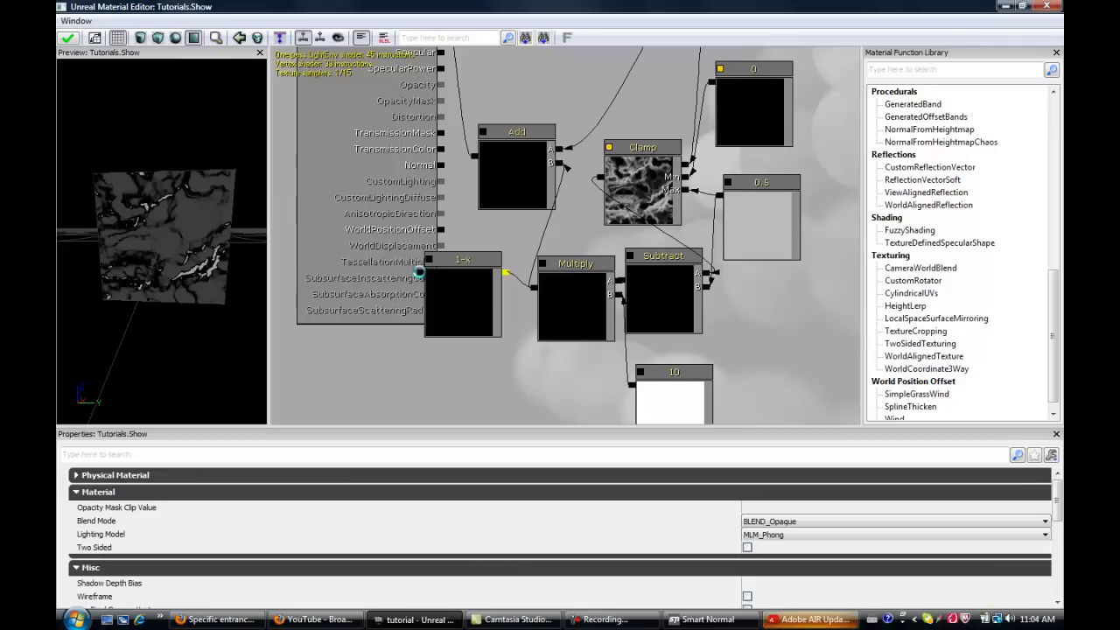
left_click_drag(421, 274, 558, 165)
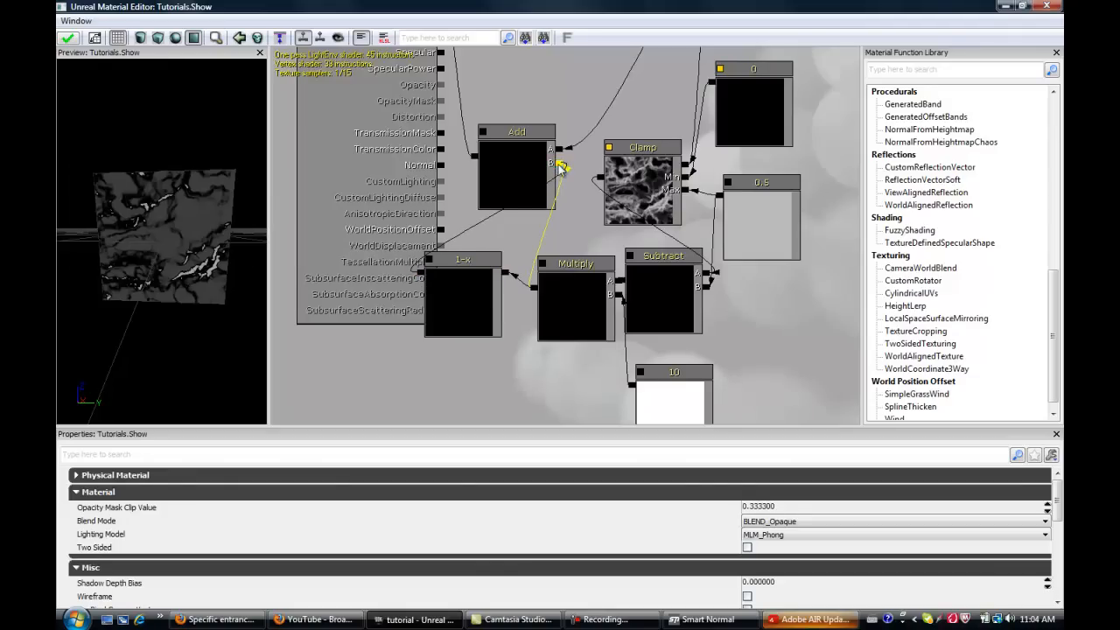
left_click_drag(505, 395, 446, 328)
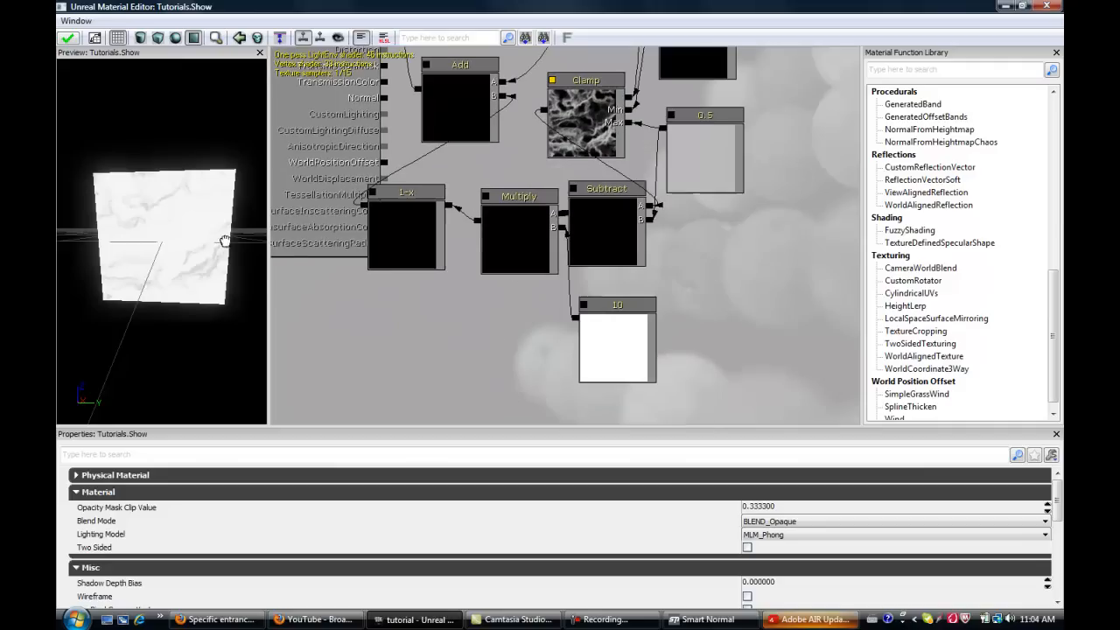
- Move the Multiply node next to the 1-x node, and set the constant feeding its B input to 2
left_click(510, 222)
mouse_move(510, 223)
left_mouse_down()
mouse_move(492, 215)
mouse_move(495, 227)
left_mouse_up()
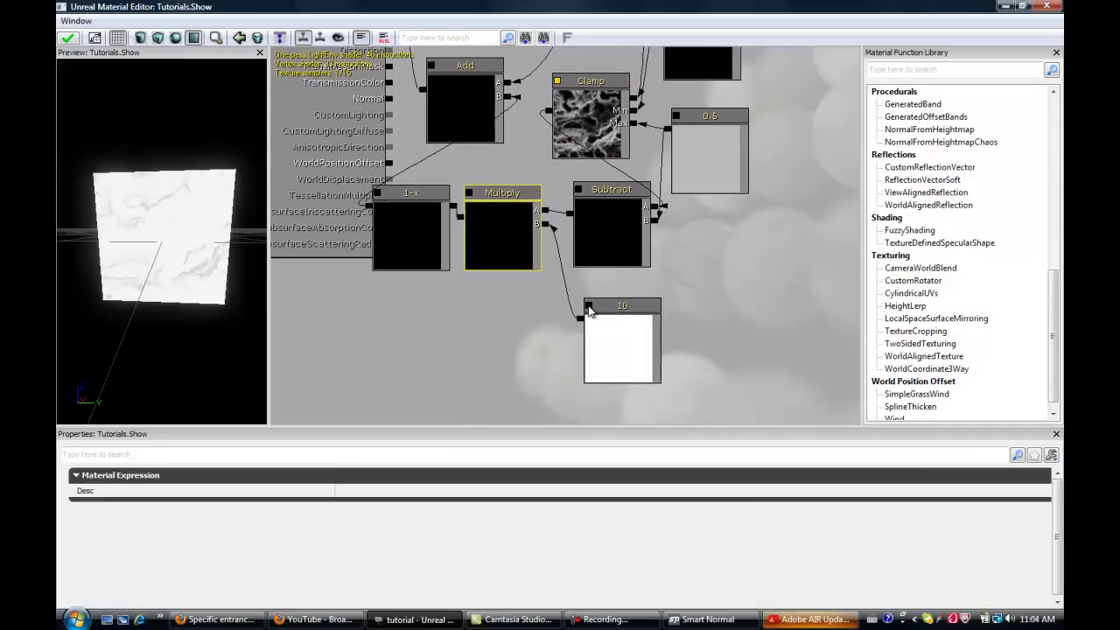
left_click(655, 308)
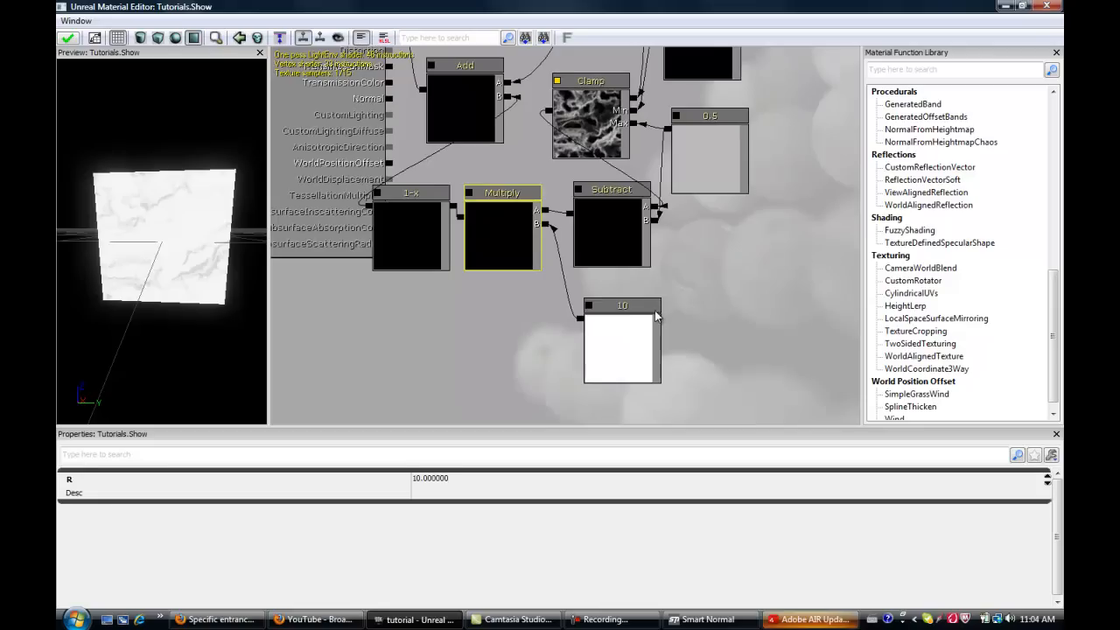
left_click(435, 481)
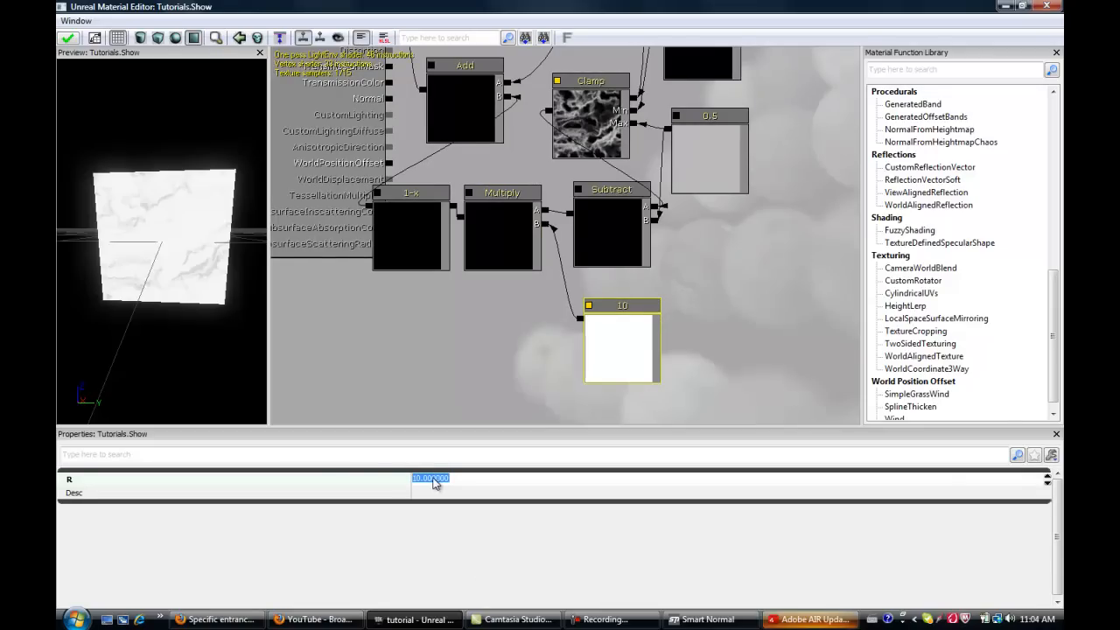
type("2")
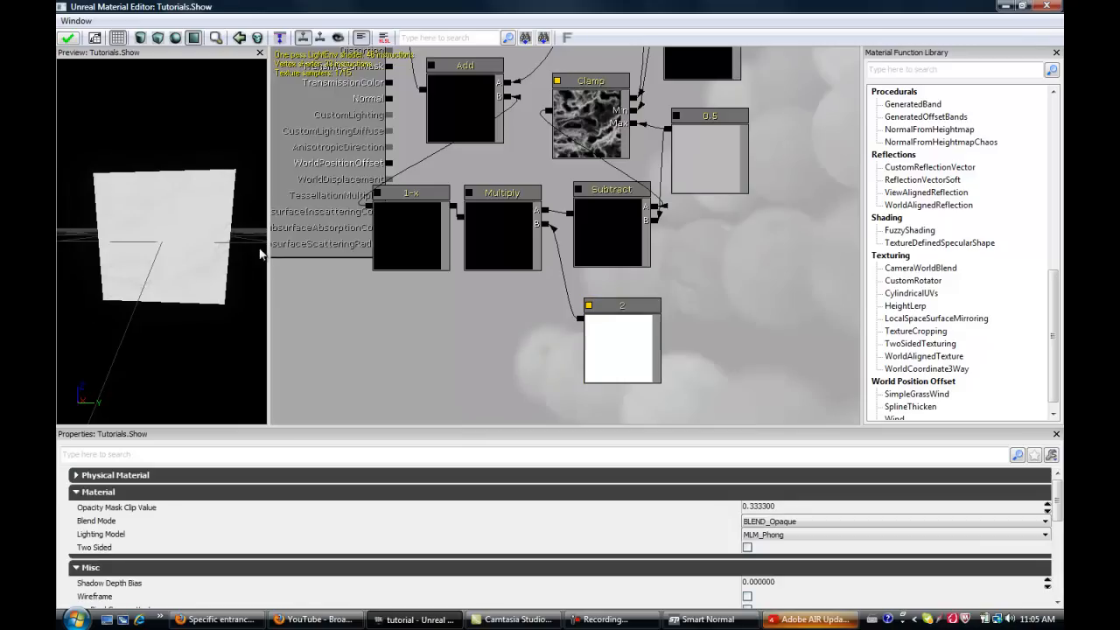
left_click_drag(207, 242, 172, 251)
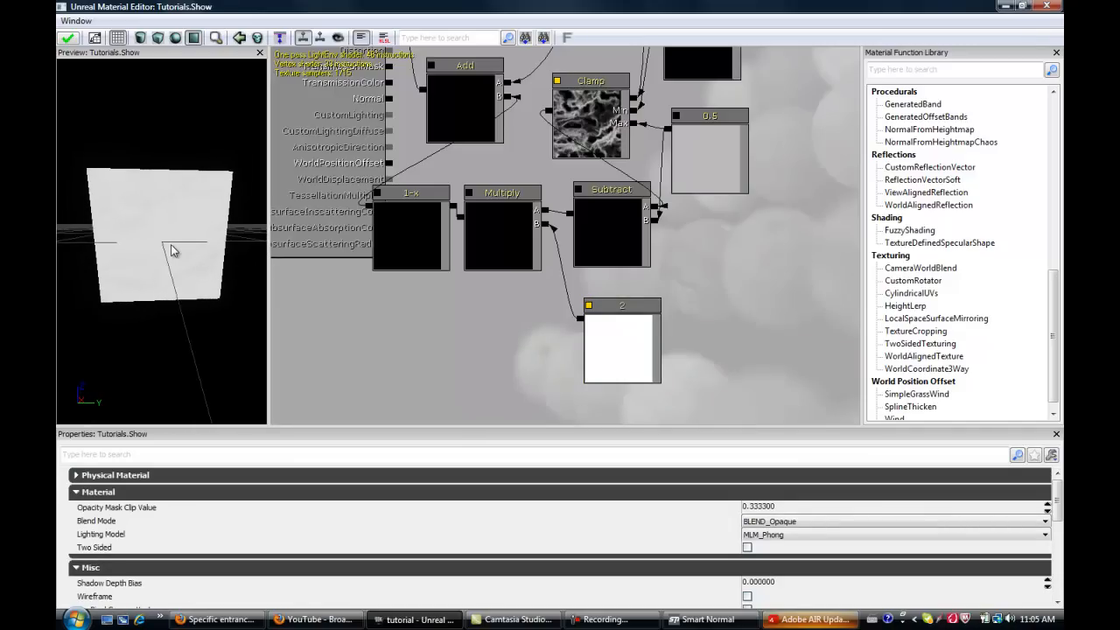
scroll(166, 195, "up", 5)
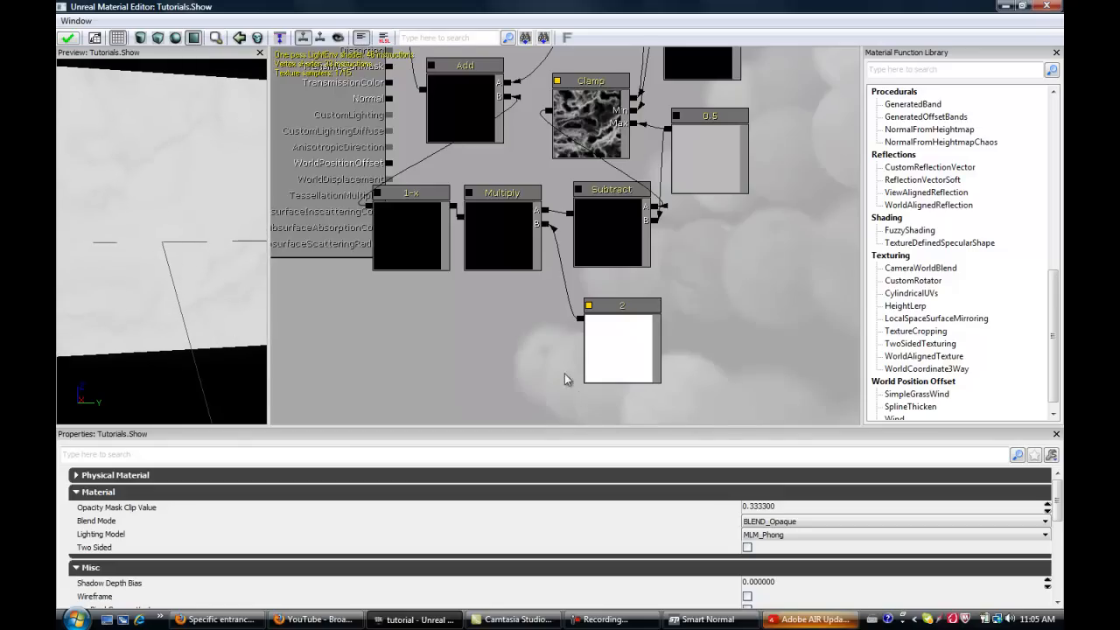
- Duplicate the Subtract node, place the copy above the Add node, and connect the Texture Sample output to its A input
left_click_drag(565, 375, 623, 434)
left_click_drag(554, 123, 570, 236)
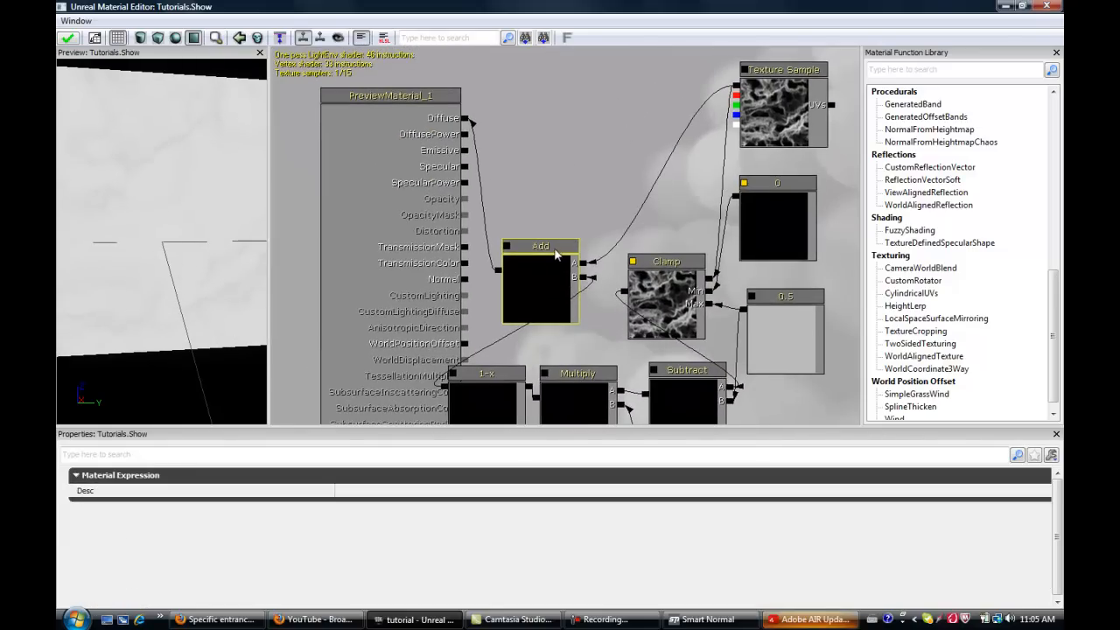
right_click(525, 133)
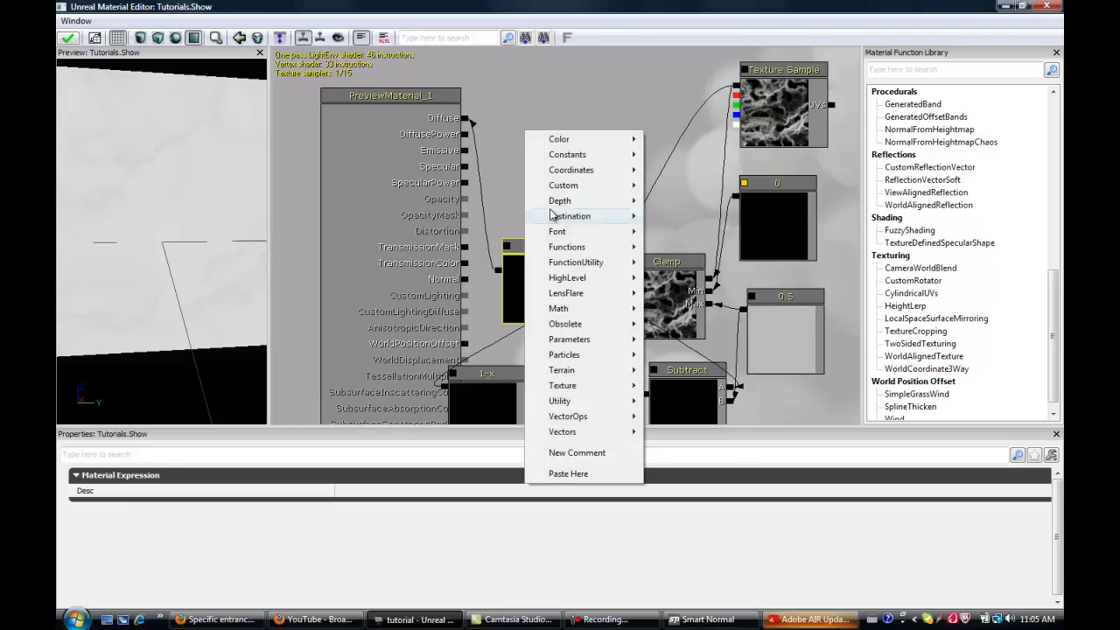
left_click(674, 405)
left_click(675, 405)
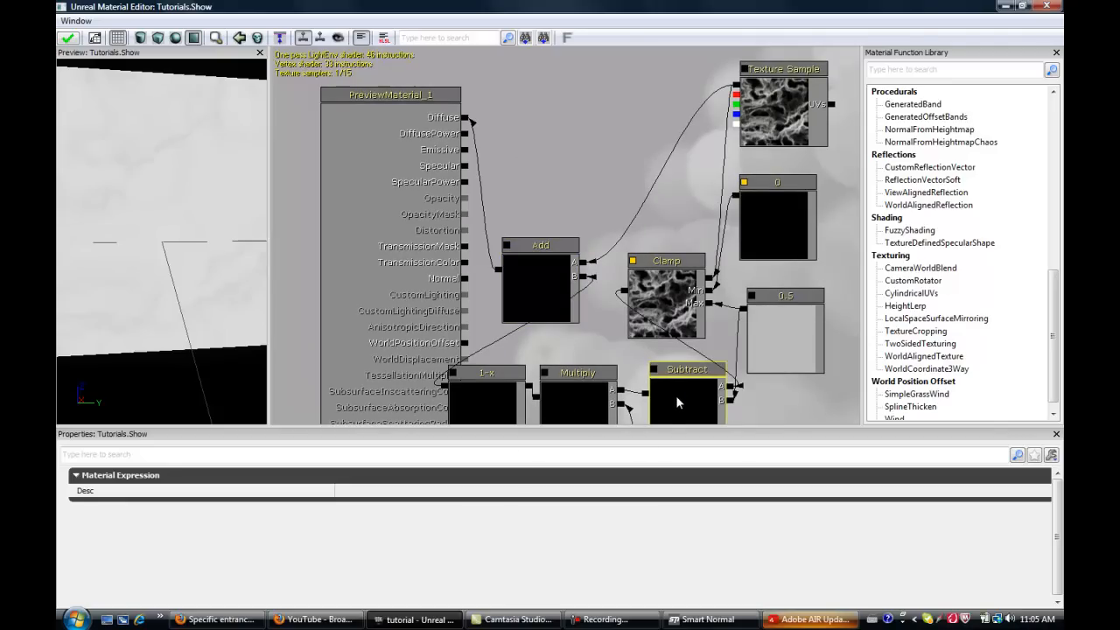
key("ctrl+w")
left_click_drag(685, 403, 498, 130, "ctrl")
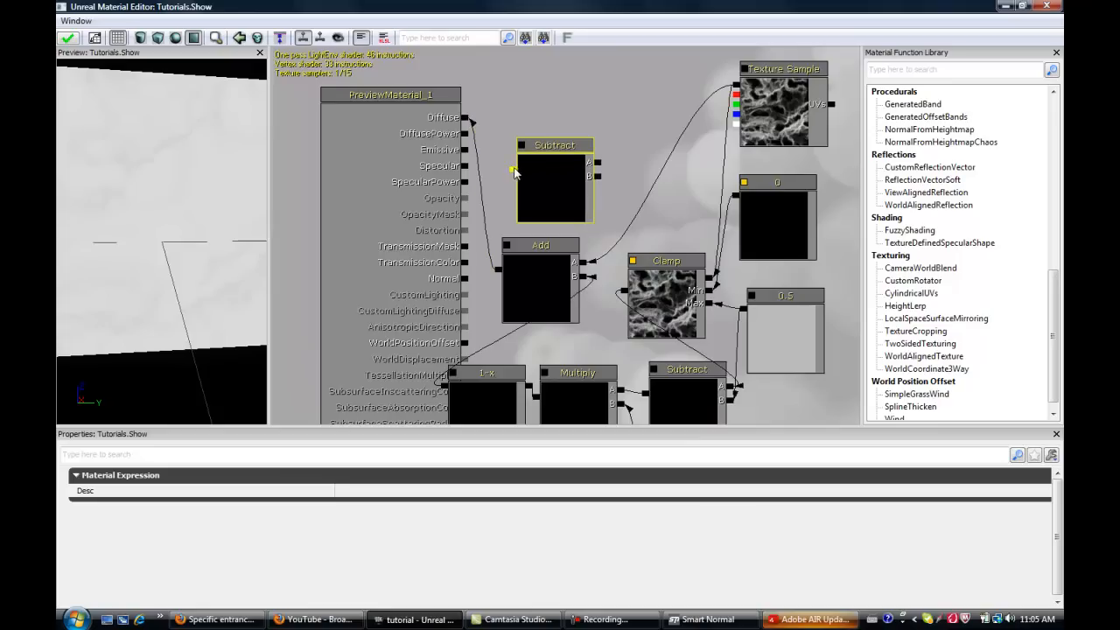
left_click_drag(598, 167, 736, 86)
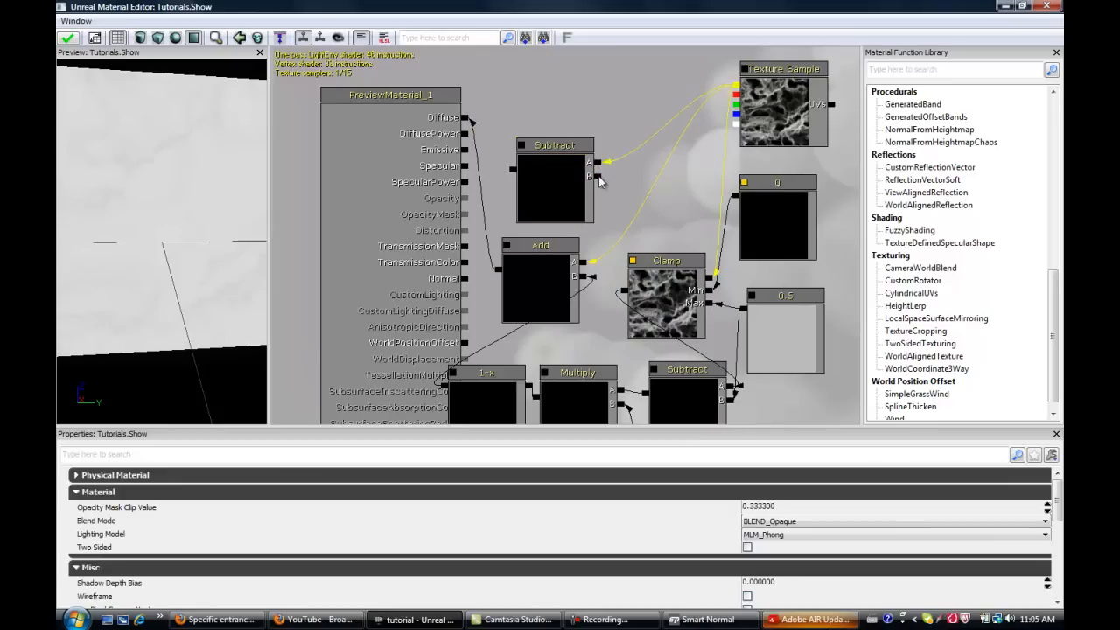
- Connect the 1-x output to the upper Subtract node's B input, and connect that Subtract node's output to Diffuse
left_click_drag(457, 387, 444, 388)
left_click_drag(512, 172, 465, 133)
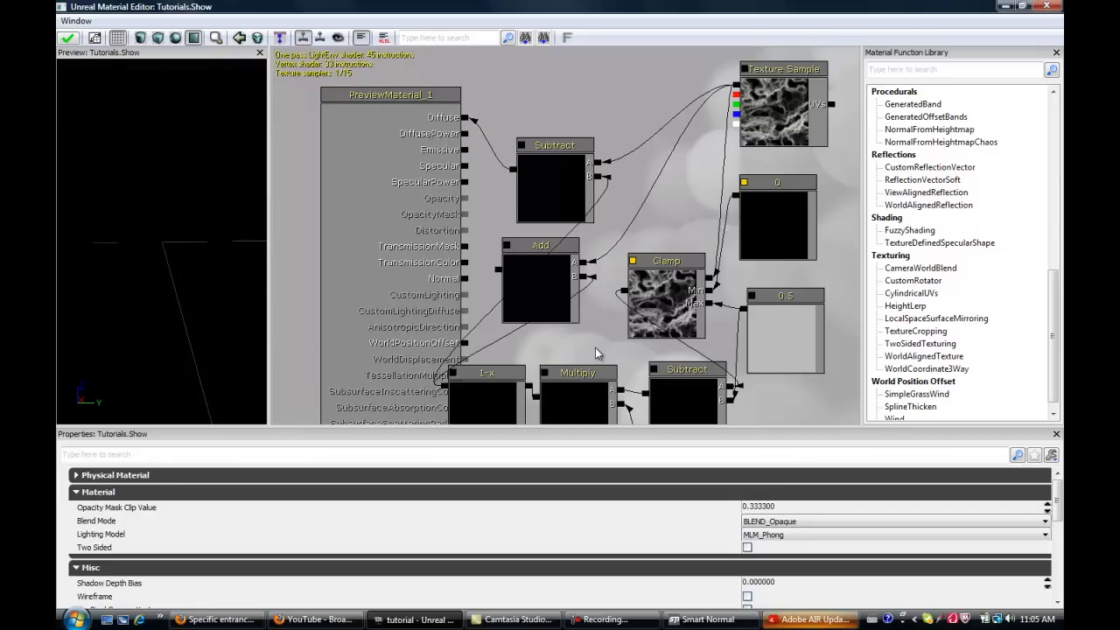
- Preview the 1-x node's result on the preview mesh
left_click_drag(577, 292, 560, 235)
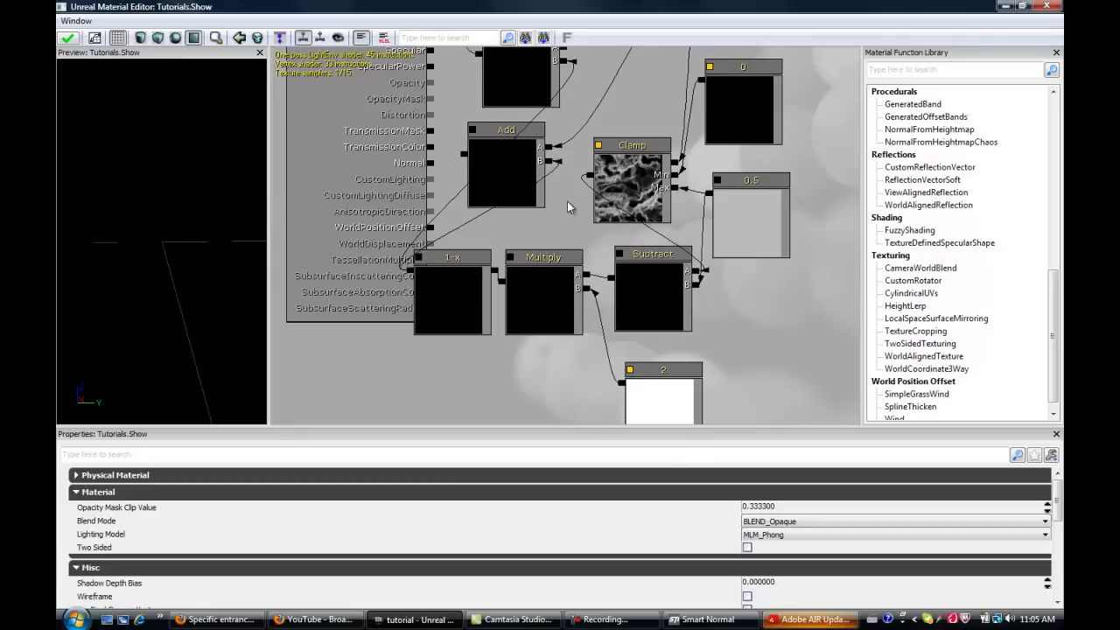
left_click_drag(567, 262, 566, 271)
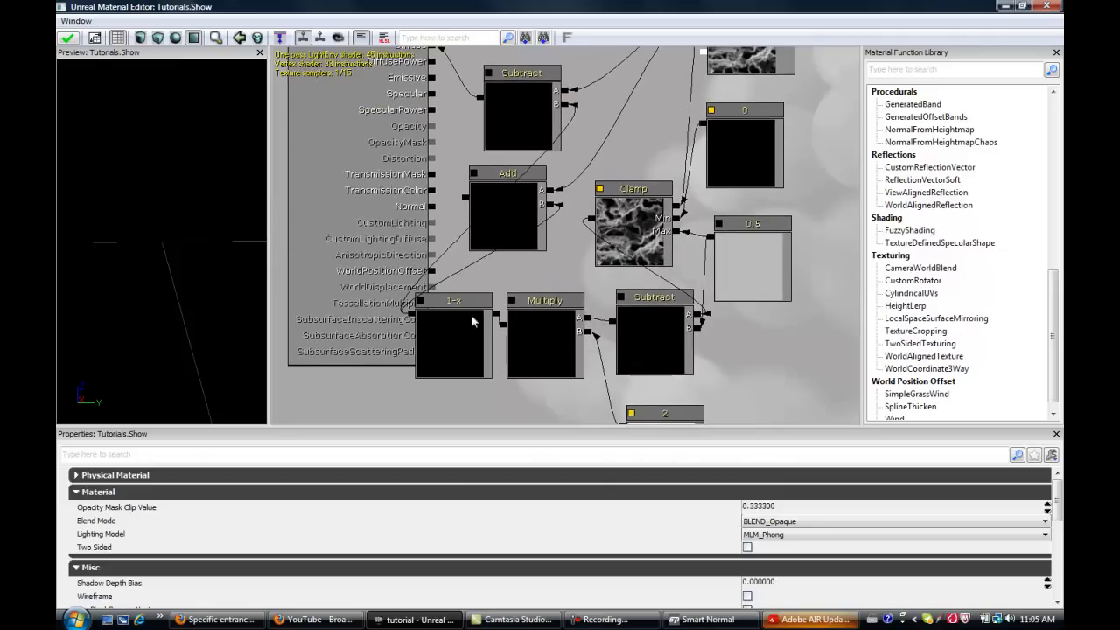
right_click(456, 335)
key("Escape")
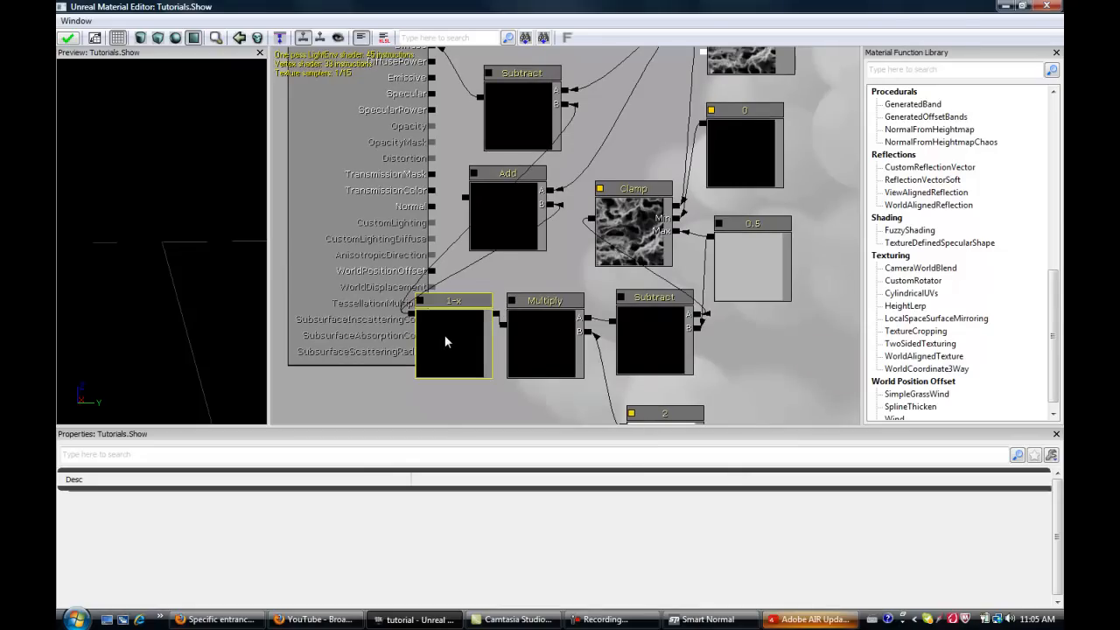
right_click(446, 349)
left_click(538, 455)
left_click_drag(166, 420, 138, 399)
left_click_drag(523, 376, 482, 360)
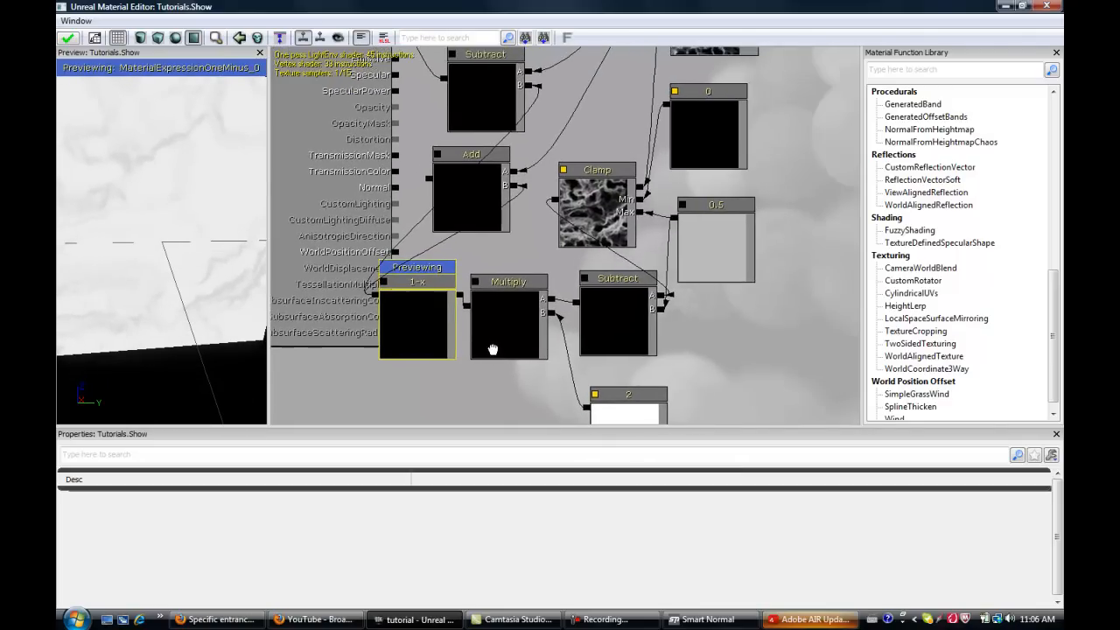
- Set the 0.5 constant feeding the Clamp's Max input and the lower Subtract node to 0.25
left_click(719, 208)
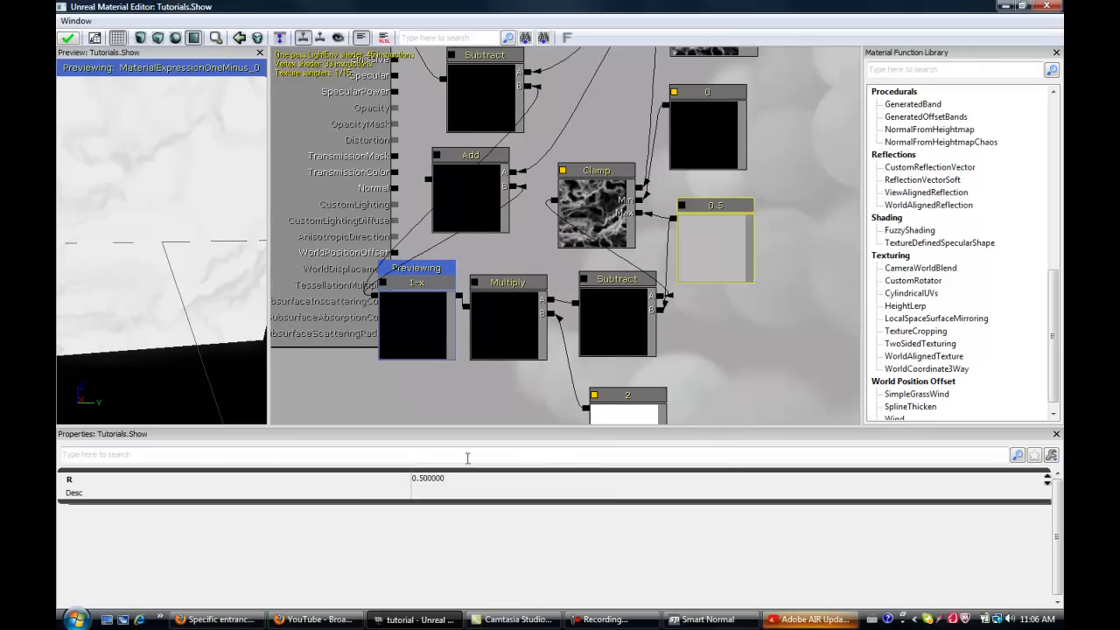
left_click(432, 484)
type(".25")
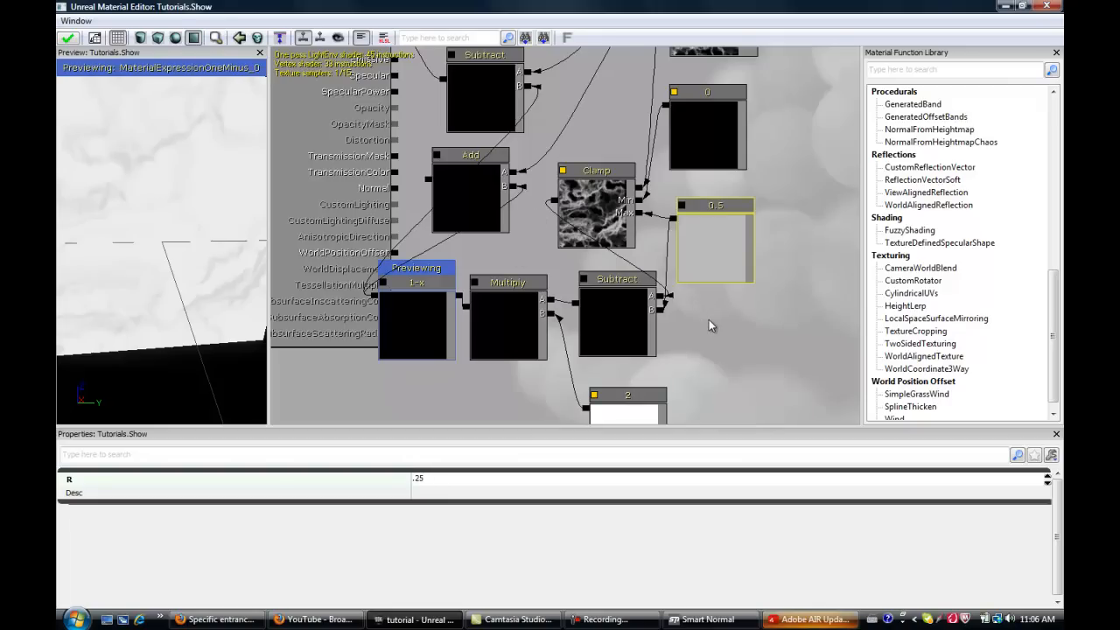
left_click_drag(709, 210, 698, 54)
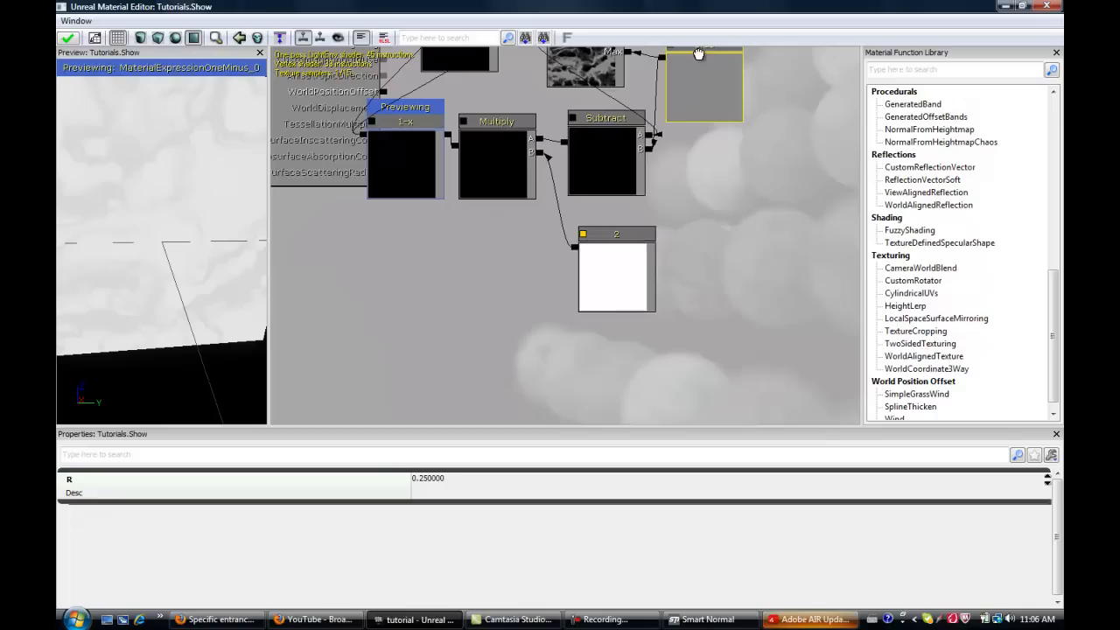
left_click_drag(757, 245, 832, 406)
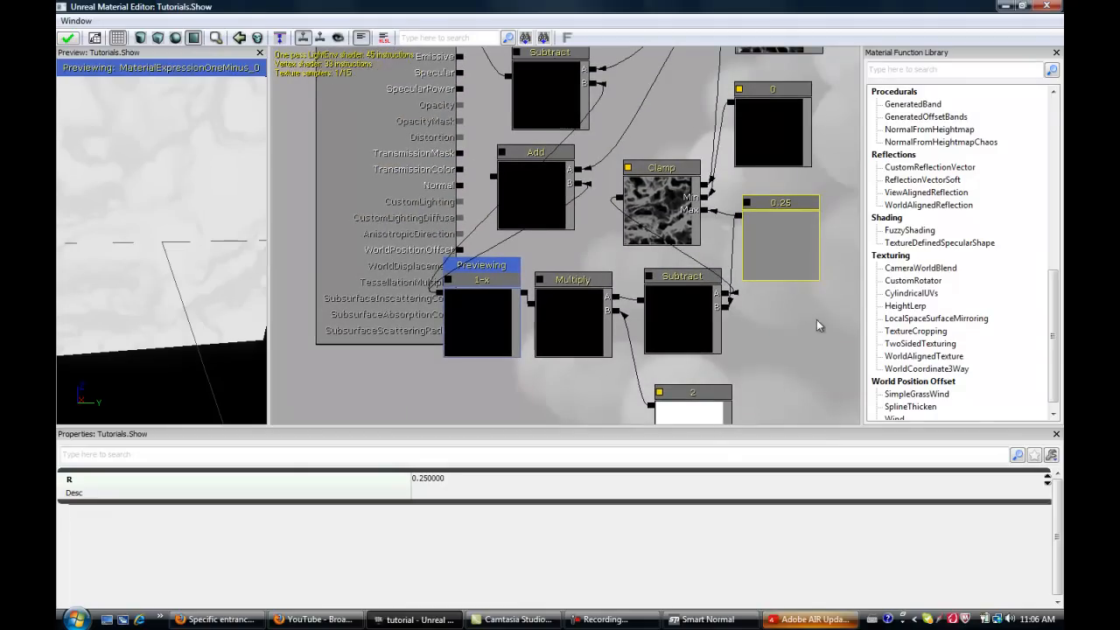
left_click_drag(168, 226, 186, 251)
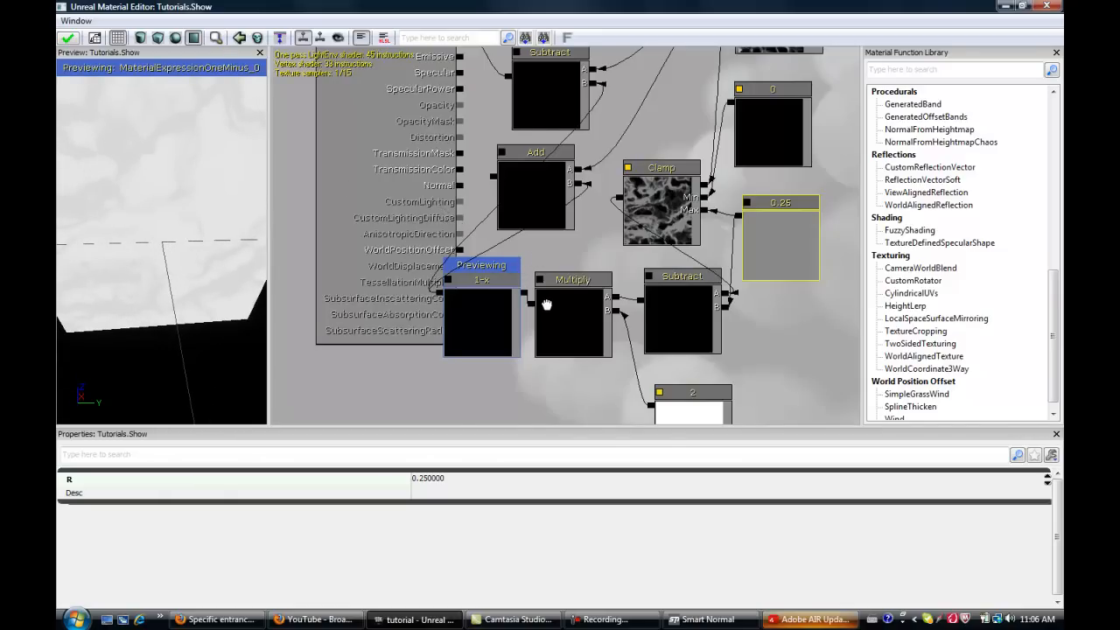
- Stop previewing the 1-x node
left_click_drag(546, 303, 562, 344)
right_click(513, 341)
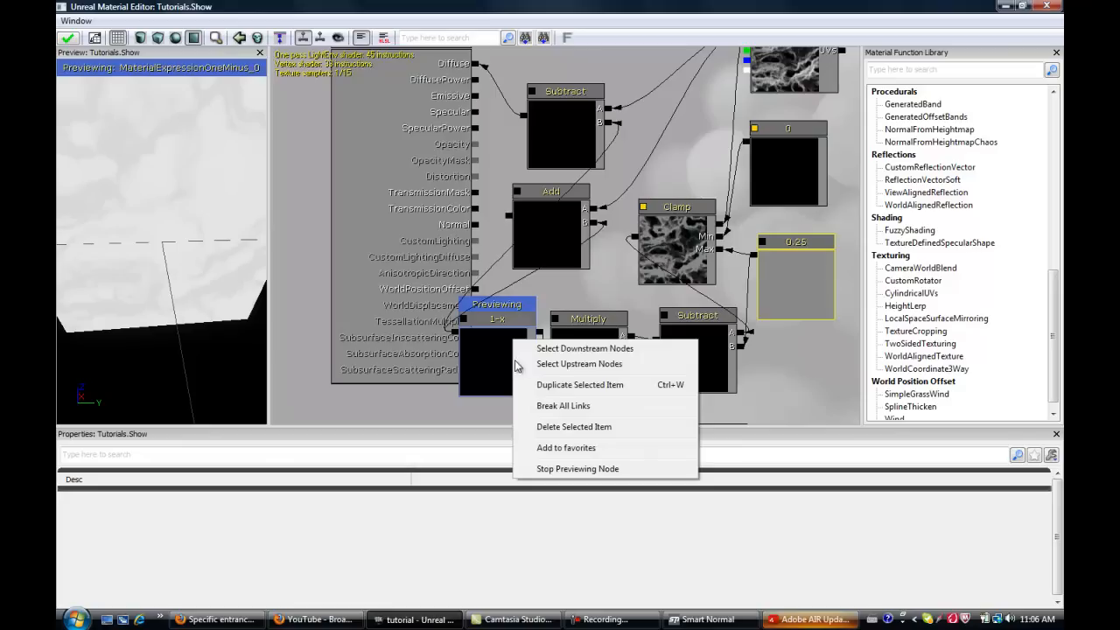
left_click(589, 471)
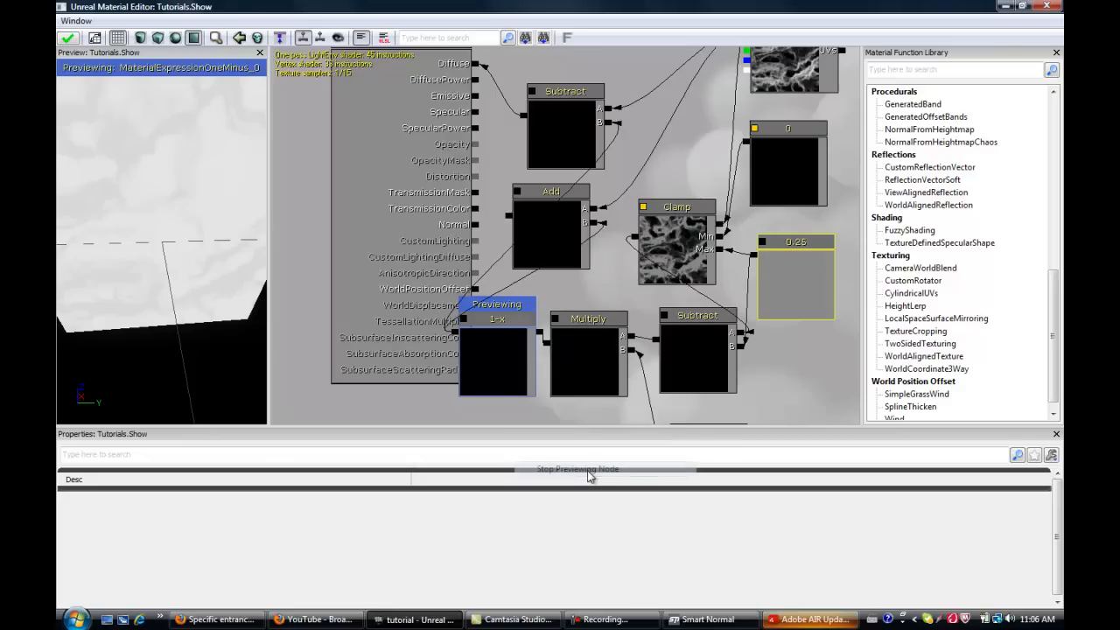
- Set the constant feeding the Multiply node's B input to 1
left_click_drag(587, 419, 522, 256)
left_click(626, 305)
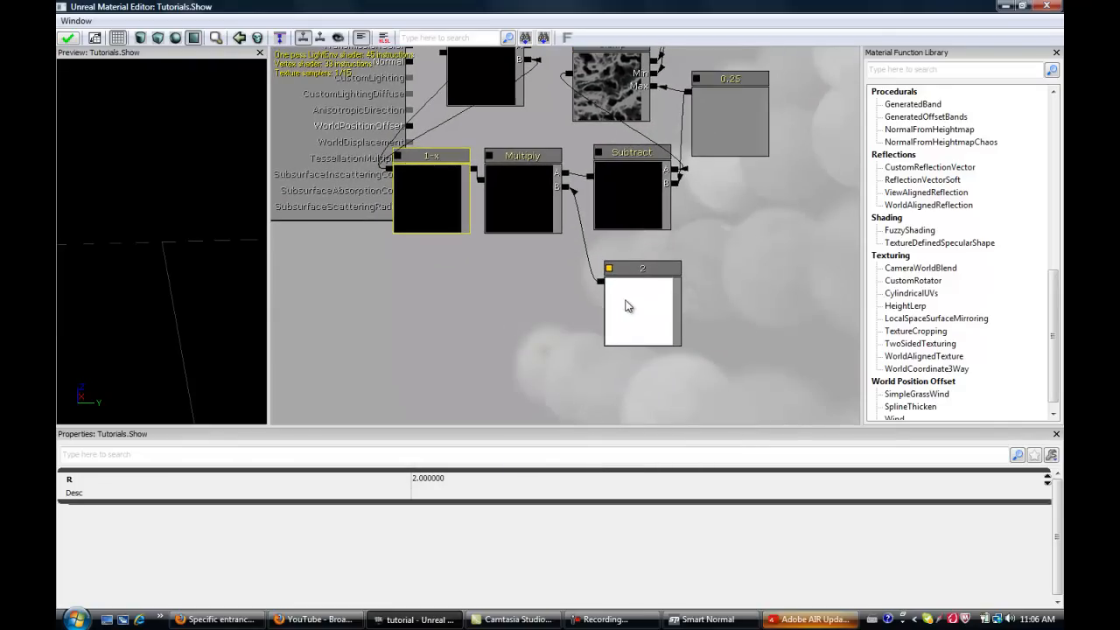
left_click(452, 478)
type("1")
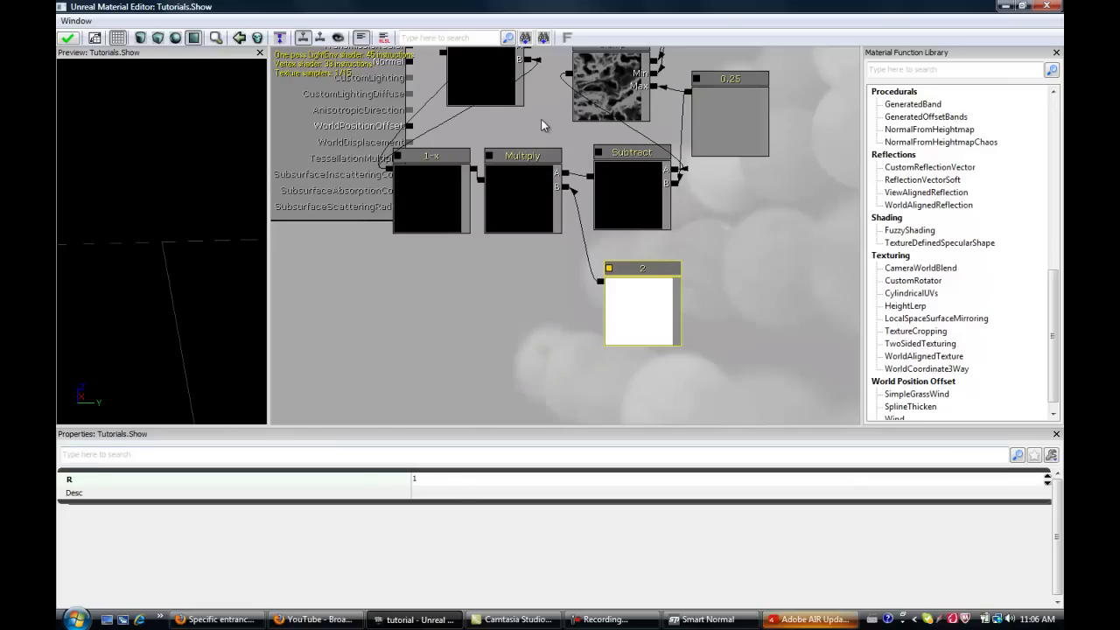
left_click(485, 62)
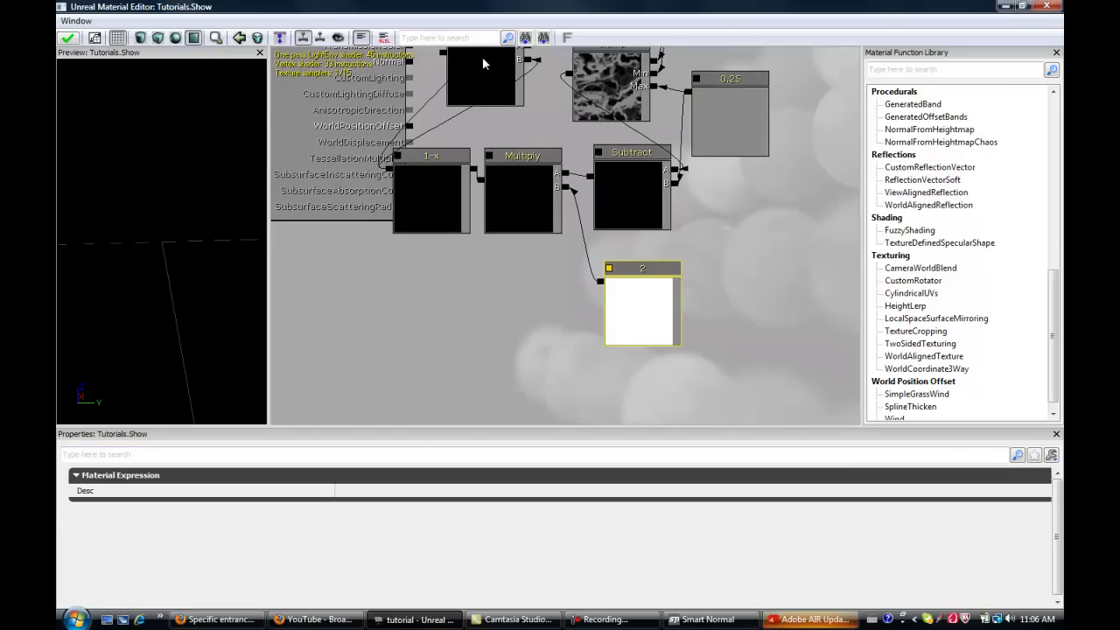
left_click_drag(485, 62, 510, 90)
left_click_drag(717, 275, 834, 429)
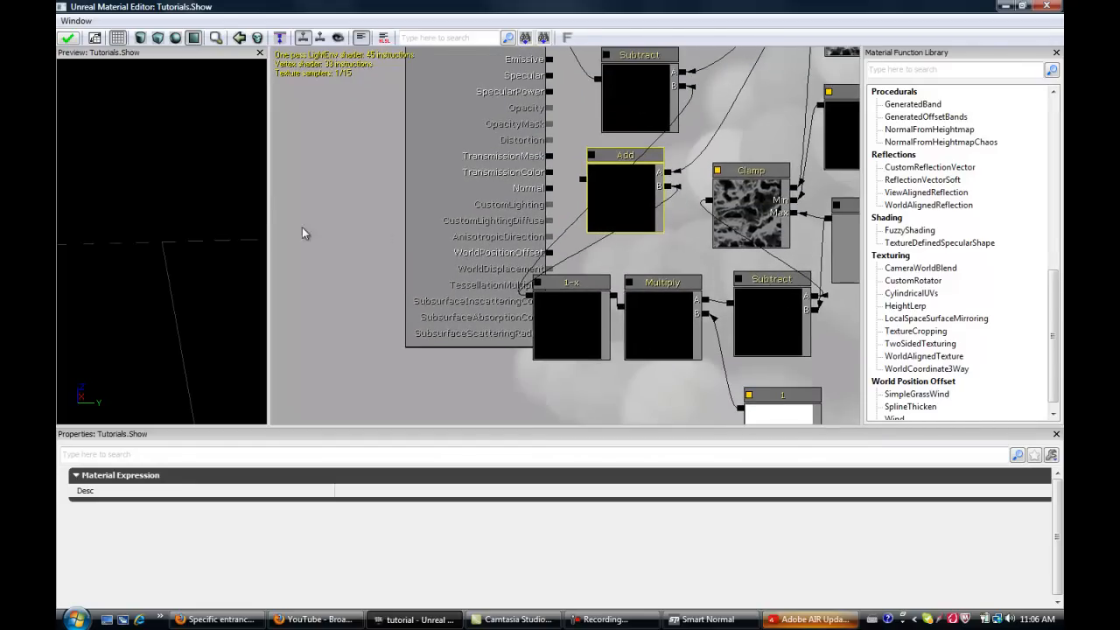
left_click_drag(121, 284, 227, 211)
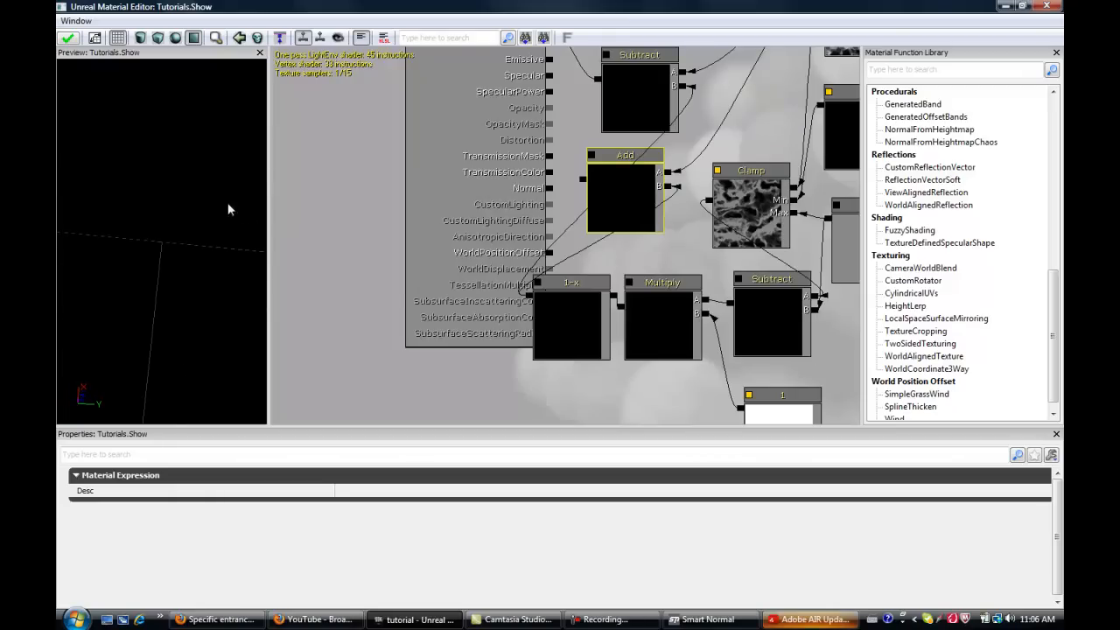
- Connect the Add node's output to Diffuse in place of the upper Subtract node
left_click_drag(705, 132, 612, 179)
left_click_drag(482, 149, 514, 301)
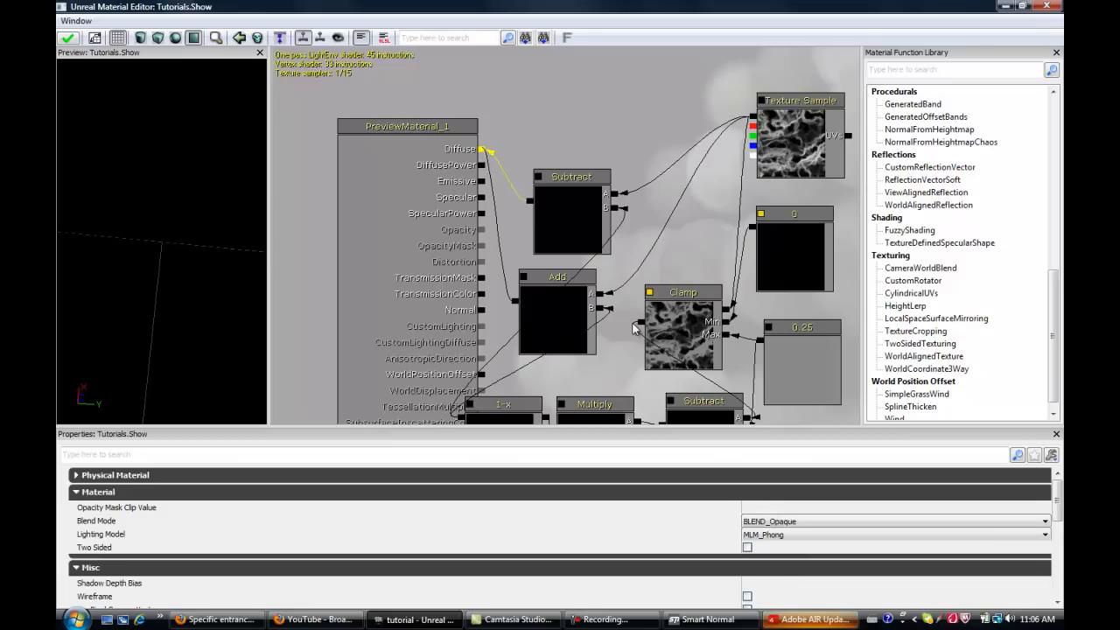
left_click_drag(606, 194, 169, 63)
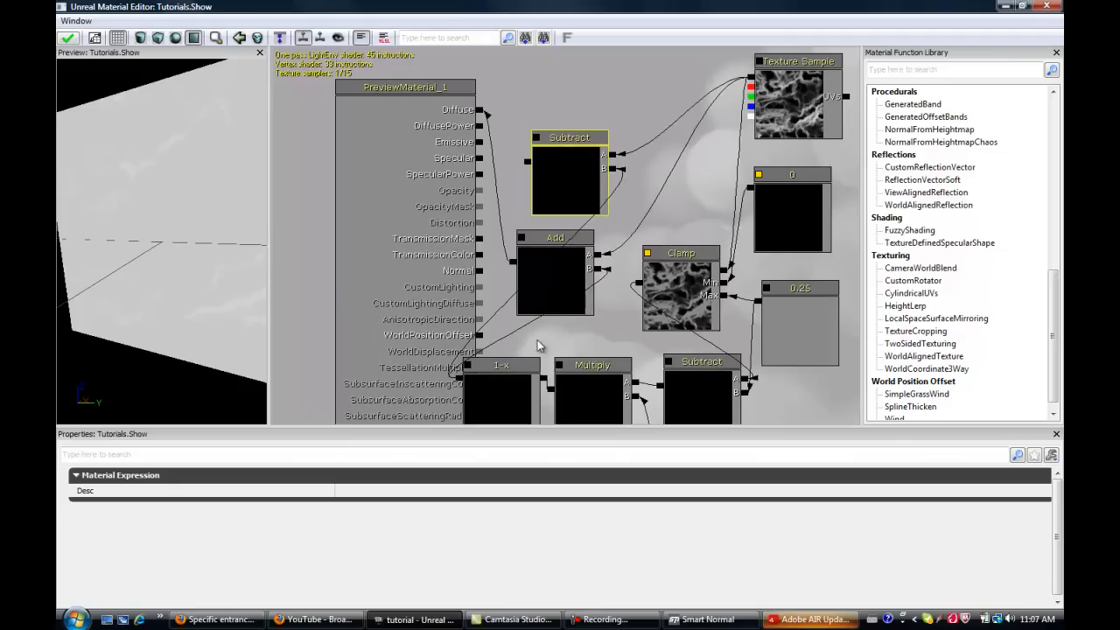
- Connect the Multiply node's output to the Add node's B input in place of the 1-x node
left_click(550, 391)
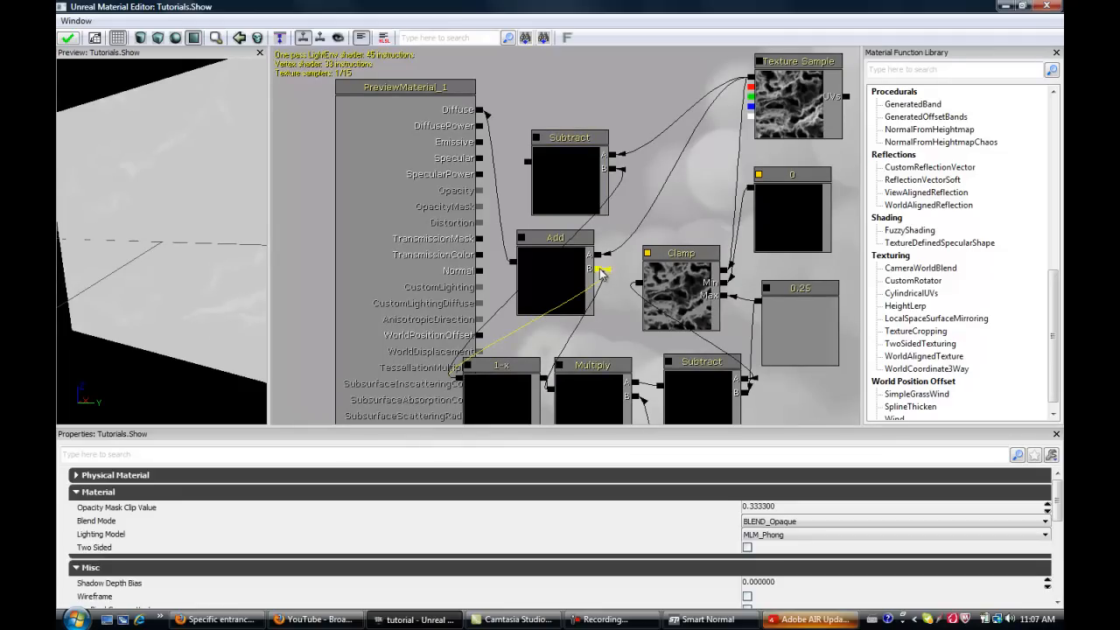
left_click_drag(599, 269, 598, 269)
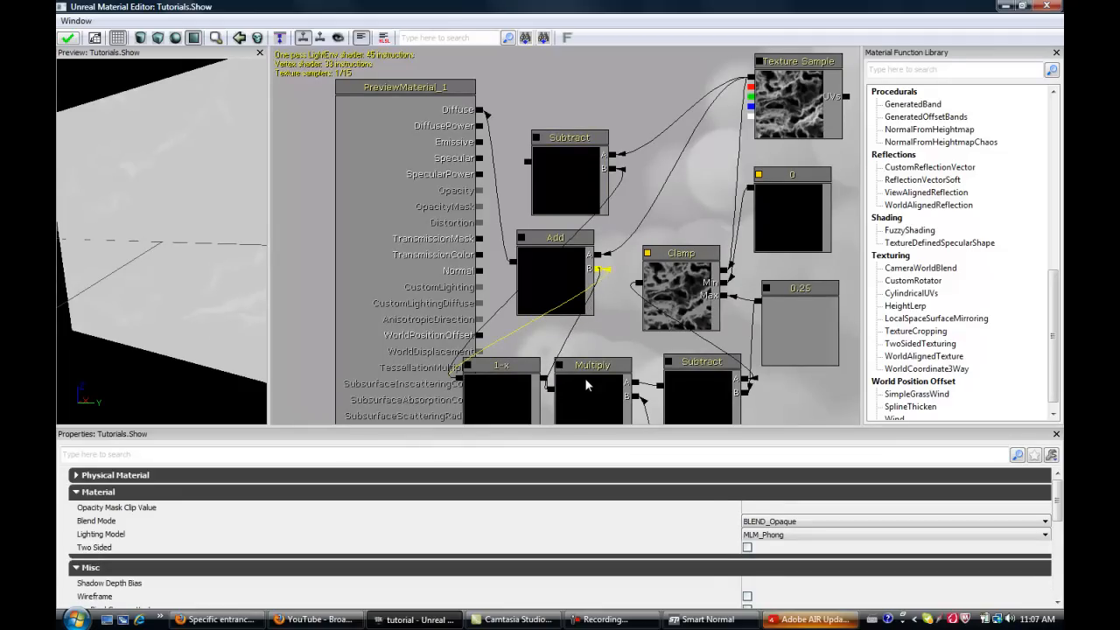
mouse_move(158, 276)
left_mouse_down()
mouse_move(210, 300)
mouse_move(171, 260)
left_mouse_up()
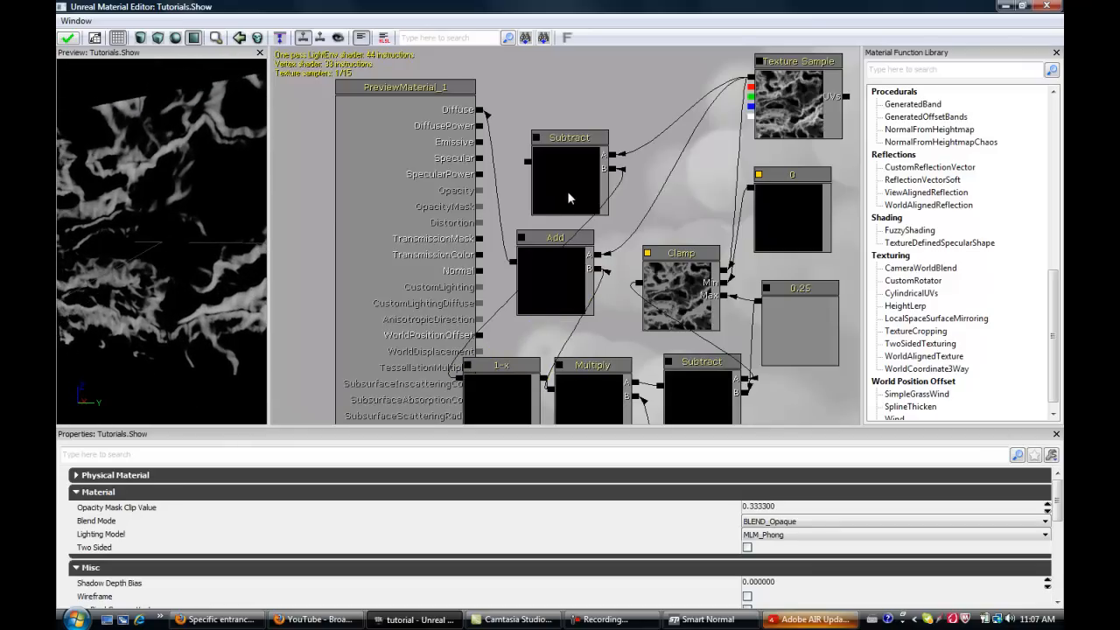
- Delete the Subtract node above the Add node and inspect the mask on the preview mesh from several angles
left_click_drag(551, 195, 518, 206)
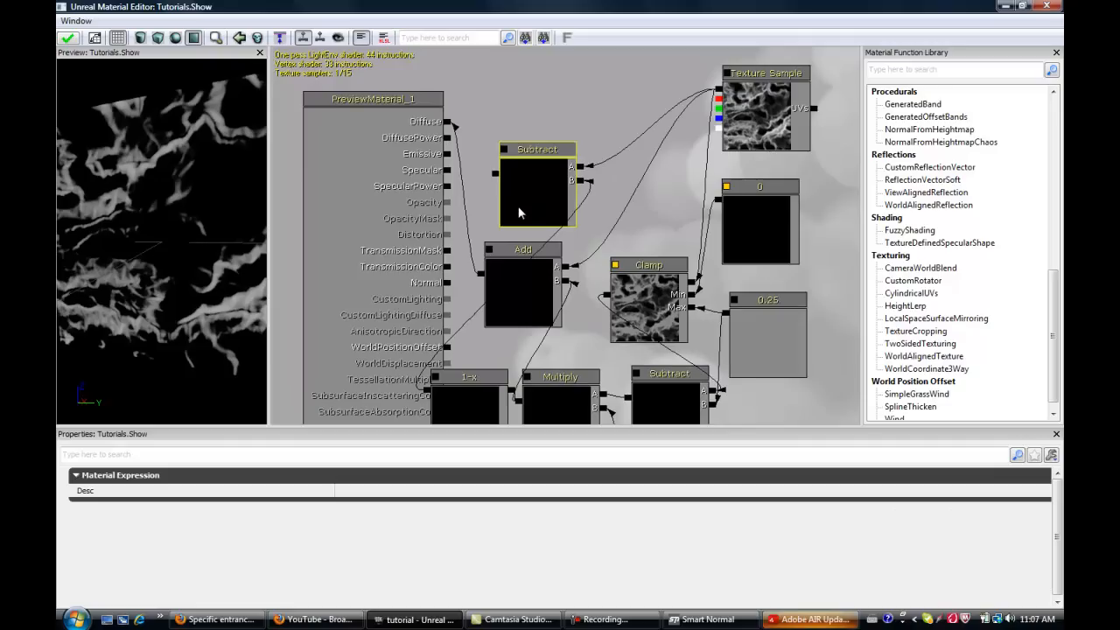
left_click(317, 235)
key("Delete")
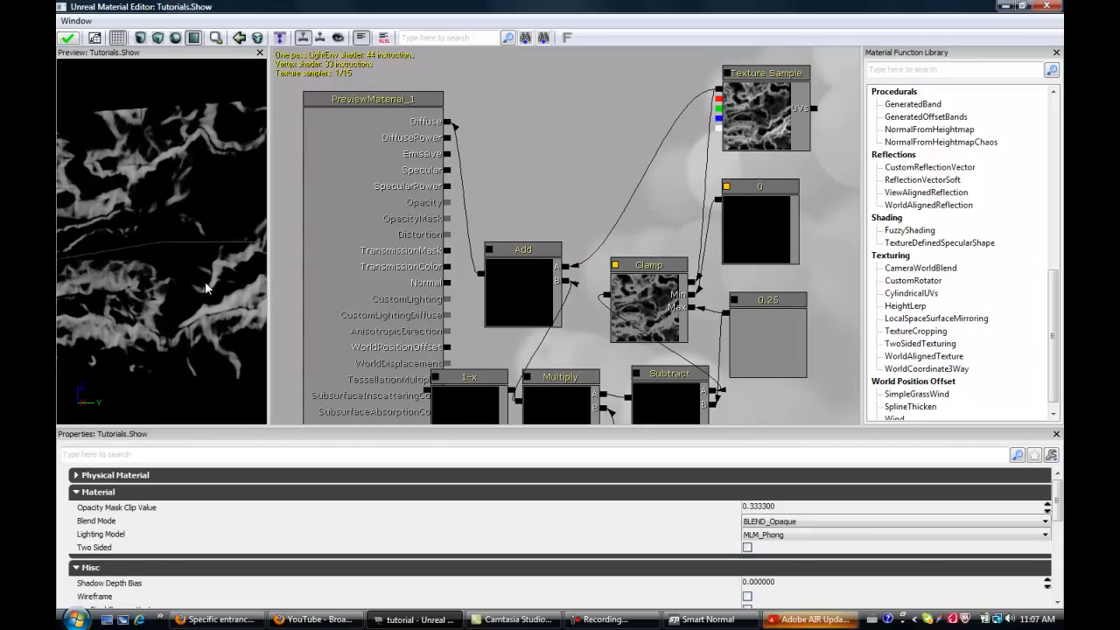
left_click_drag(264, 335, 183, 307)
mouse_move(183, 307)
right_mouse_down()
mouse_move(190, 342)
mouse_move(182, 300)
right_mouse_up()
left_click_drag(155, 295, 203, 289)
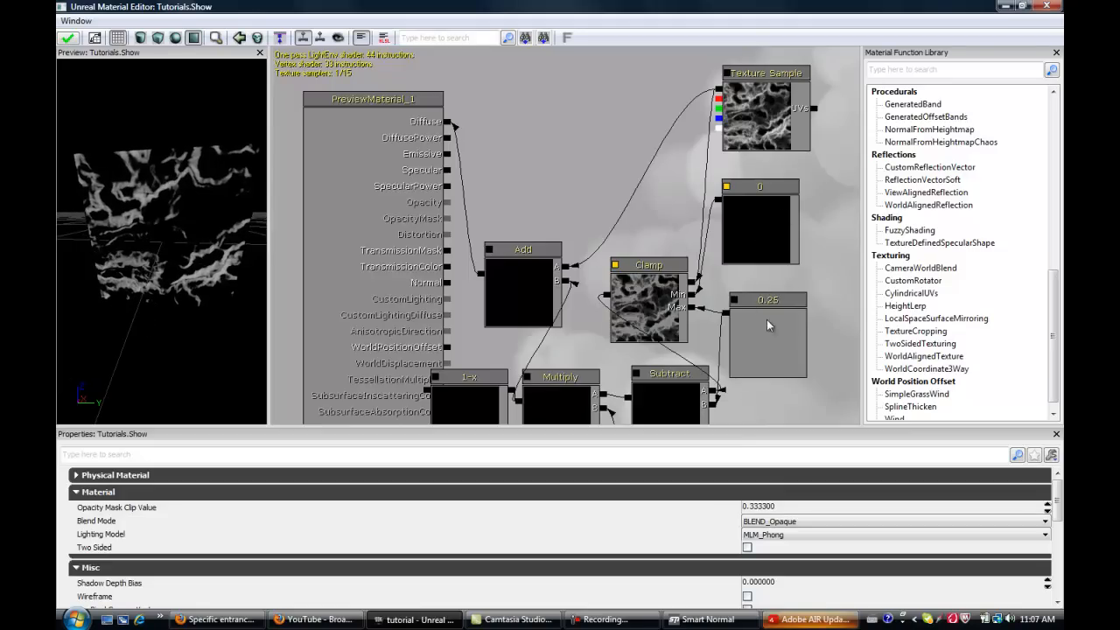
left_click_drag(200, 255, 129, 217)
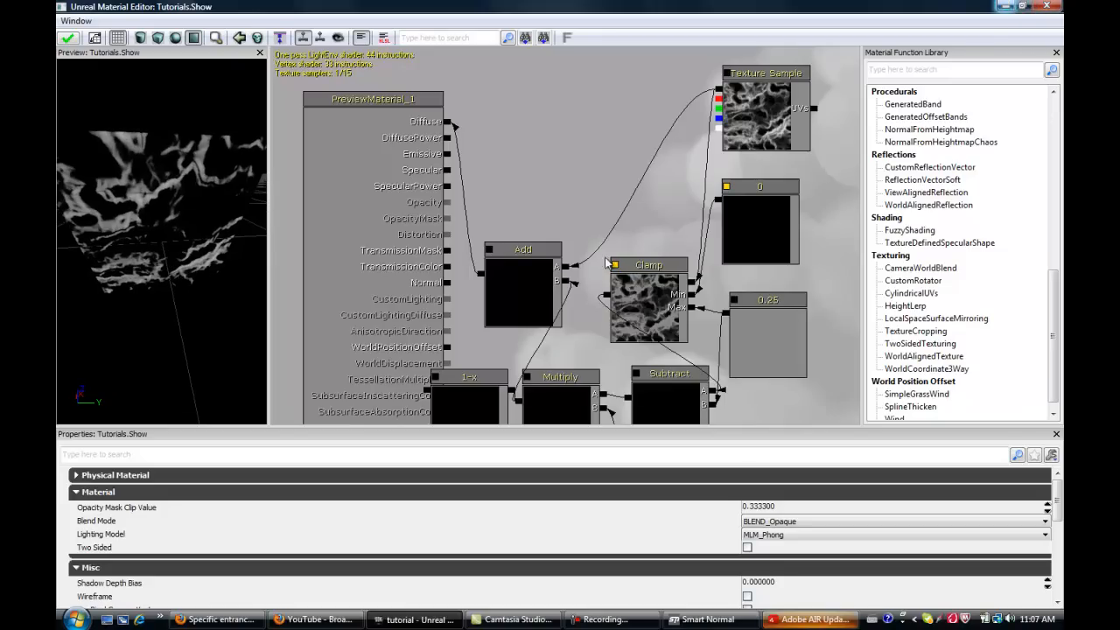
left_click_drag(595, 250, 604, 175)
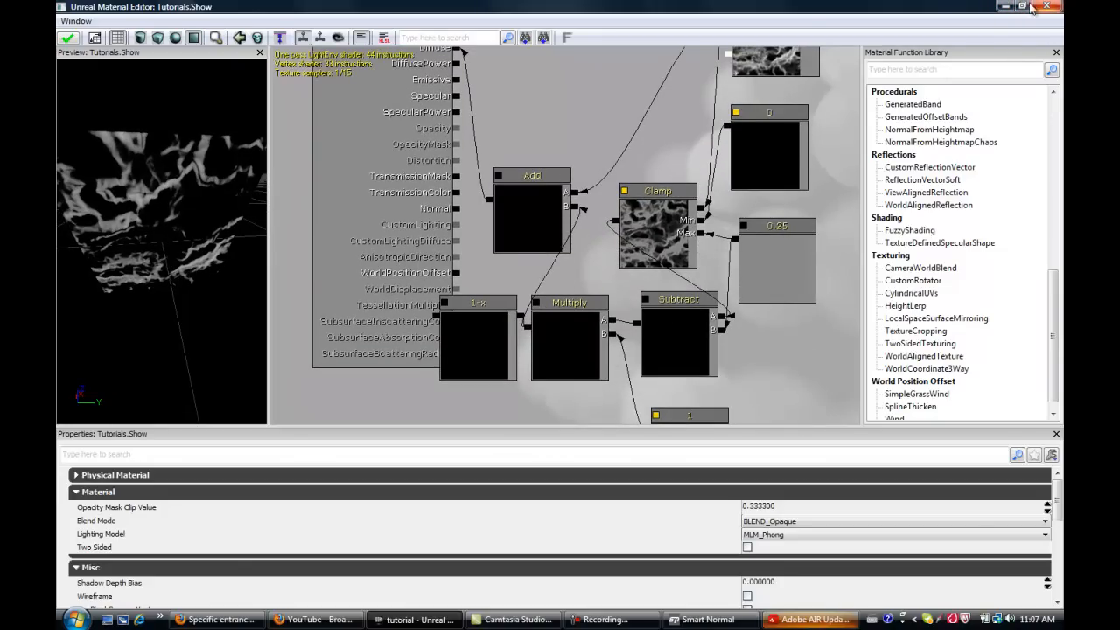
- Close the Tutorials.Show material editor and restore the minimized editor for Tutorials.Terrain_matfromscratch
left_click(1048, 7)
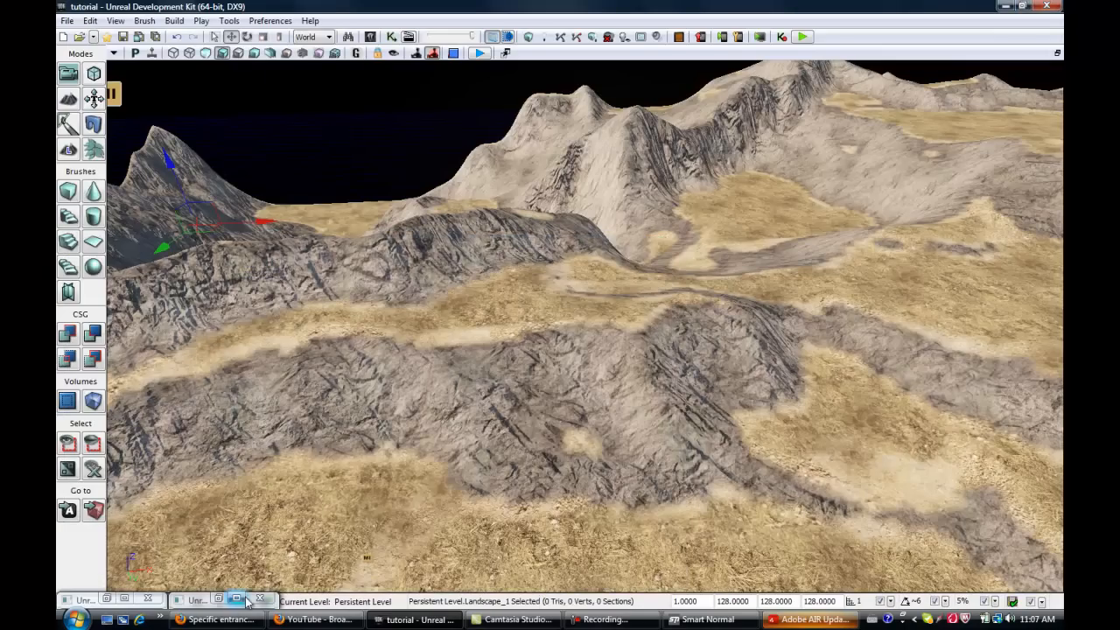
left_click(235, 597)
left_click(508, 369)
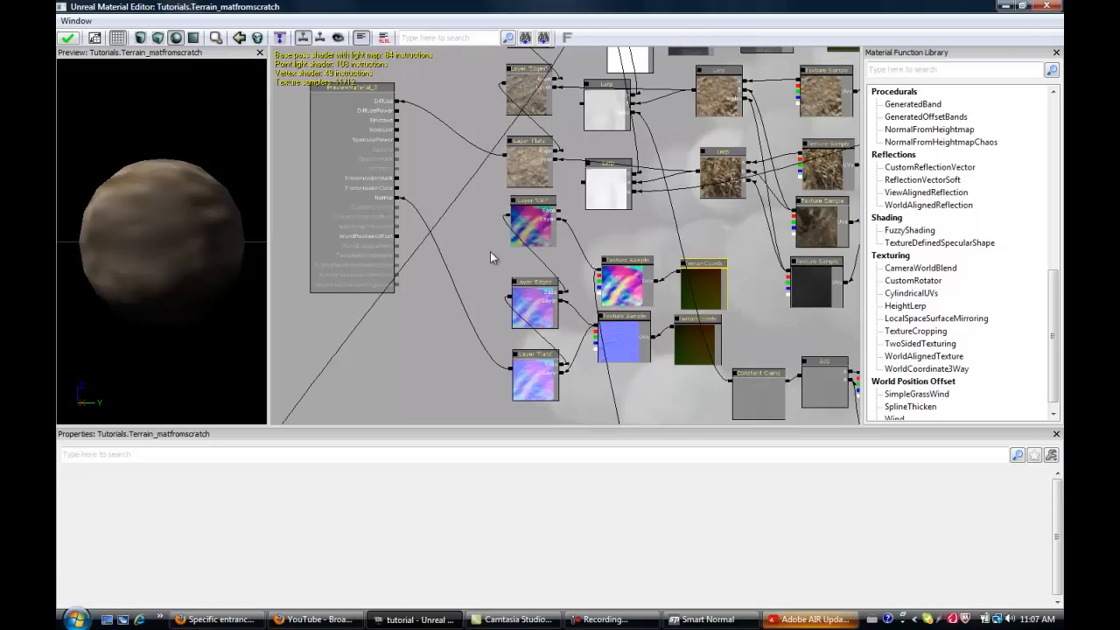
- Set the Snow Accumulation parameter's default value to 0, apply the material changes, and dismiss the Adobe AIR update prompt
left_click_drag(496, 334, 559, 55)
left_click_drag(601, 153, 530, 403)
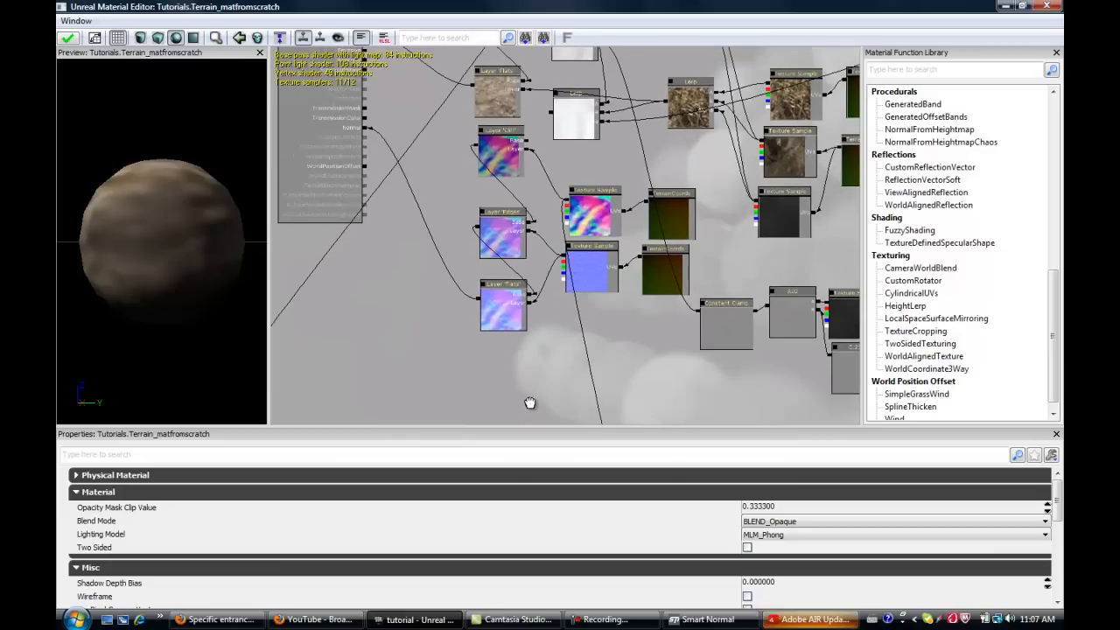
left_click(513, 238)
left_click(569, 166)
left_click_drag(569, 166, 569, 140)
left_click_drag(644, 182, 756, 4)
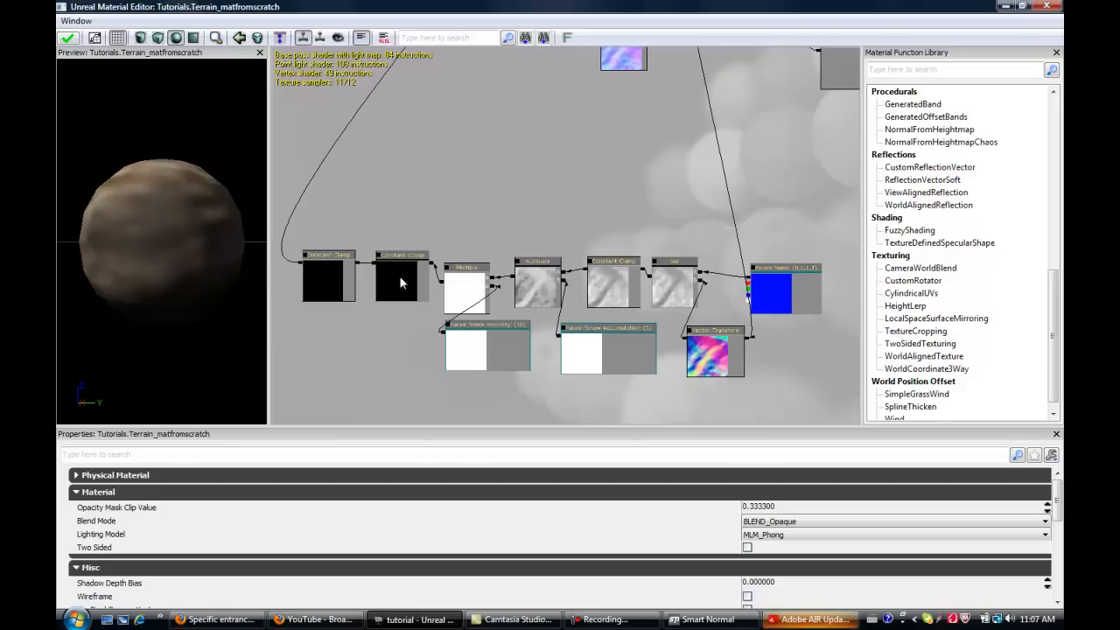
left_click_drag(779, 291, 744, 122)
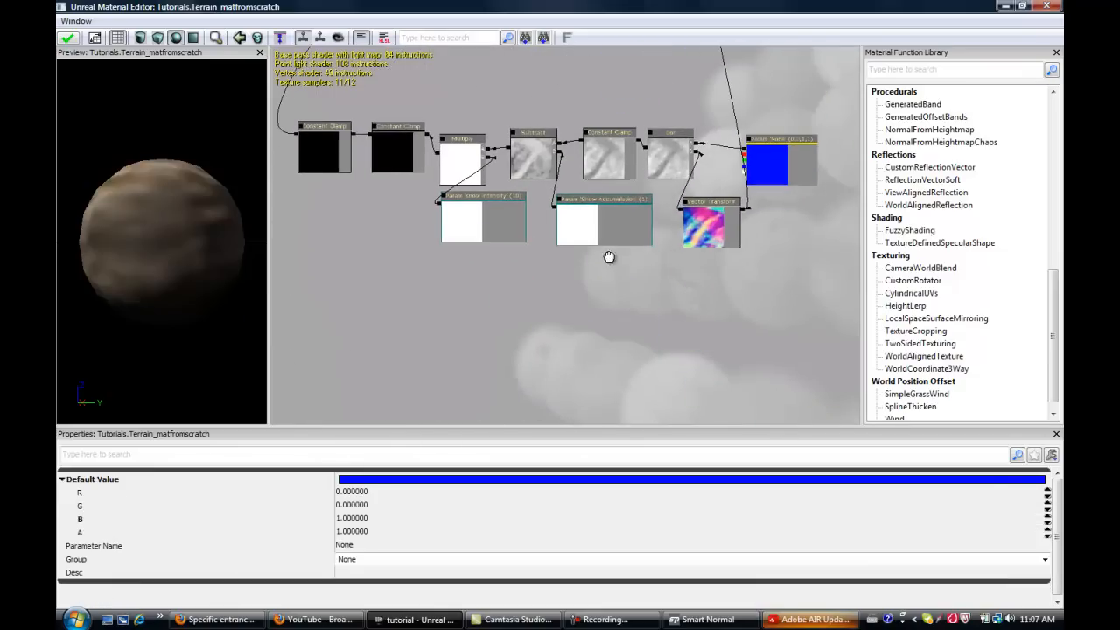
left_click(570, 222)
left_click(373, 481)
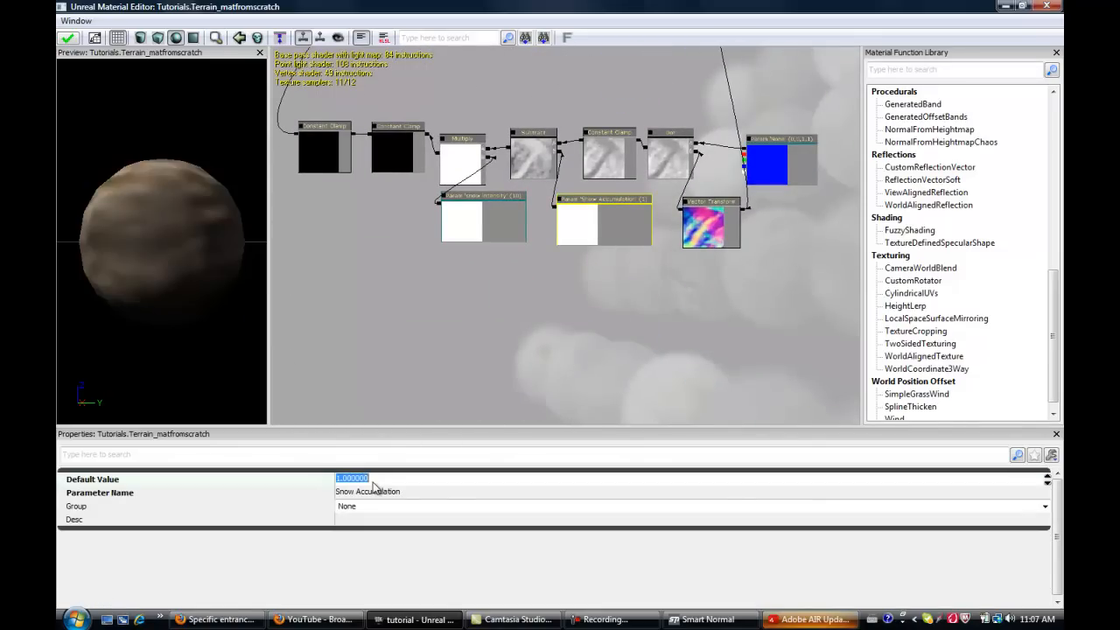
type("0")
left_click(68, 37)
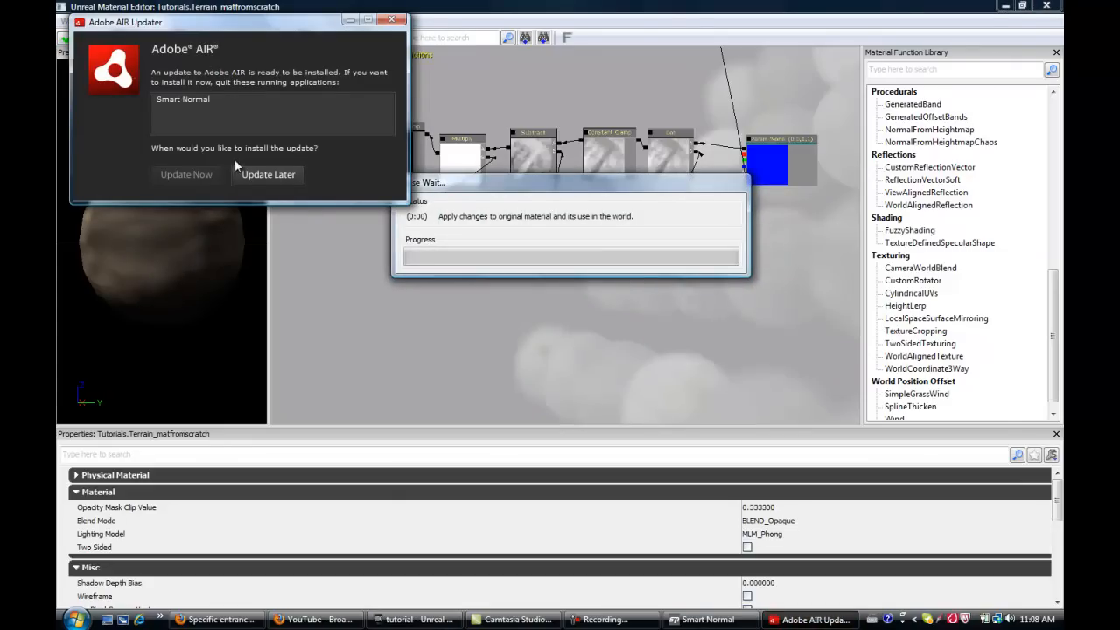
left_click(391, 18)
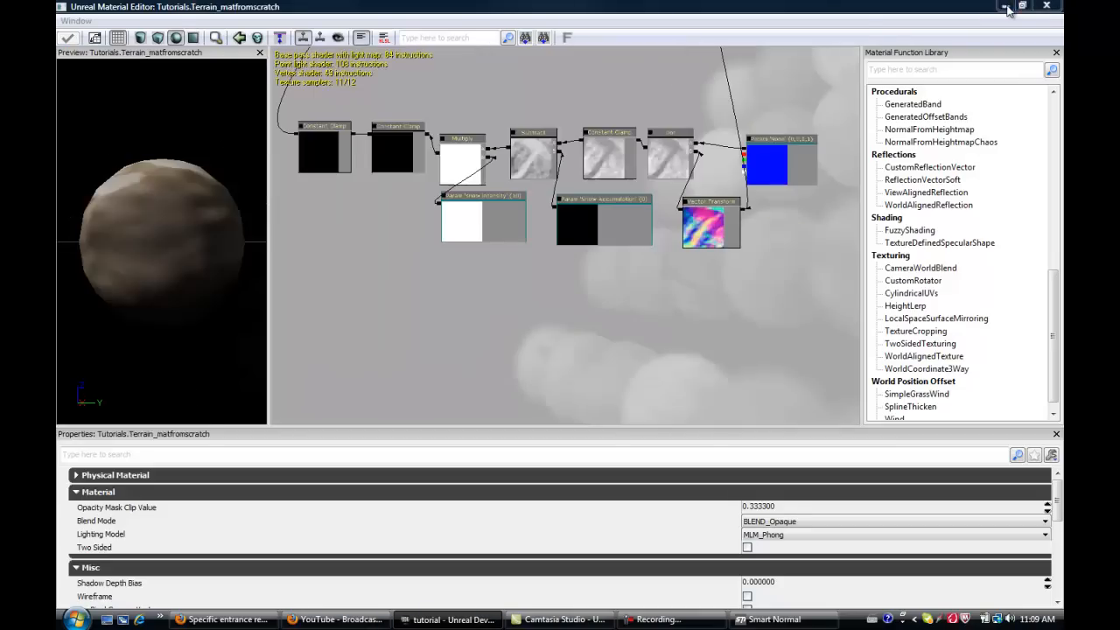
- Minimize the material editor and examine the snow coverage across the landscape from different angles
left_click(1006, 7)
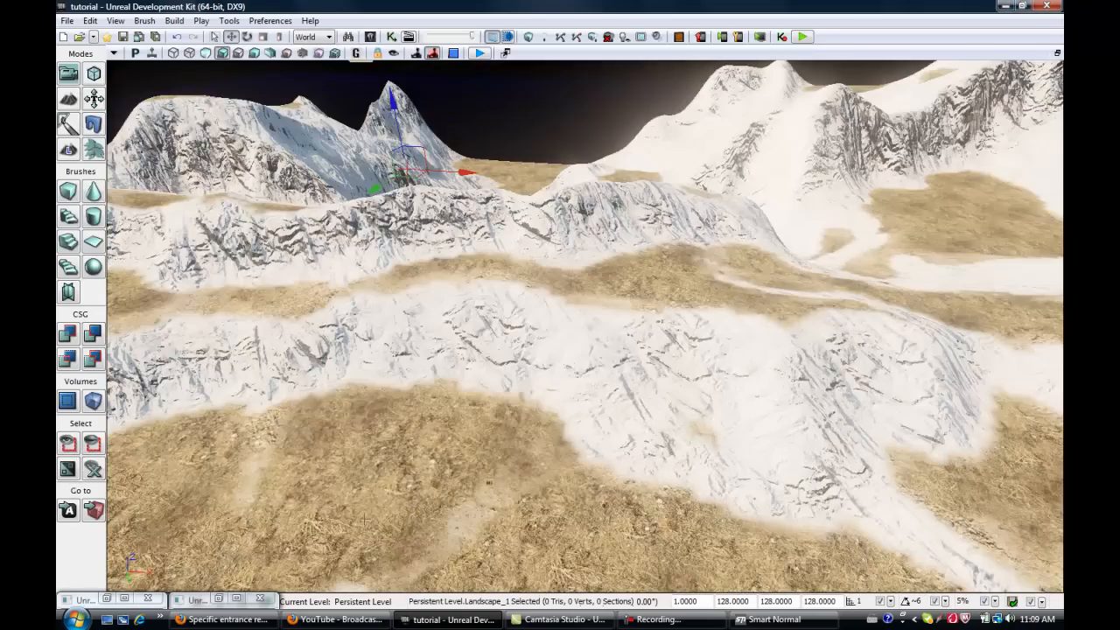
right_click_drag(365, 519, 359, 461)
right_click_drag(581, 466, 712, 596)
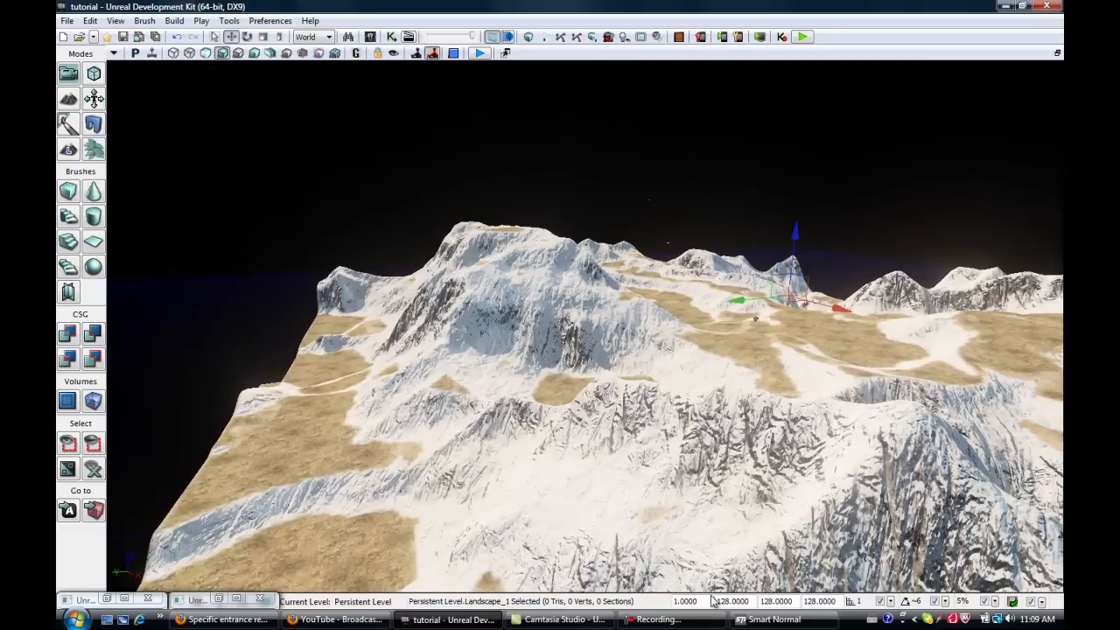